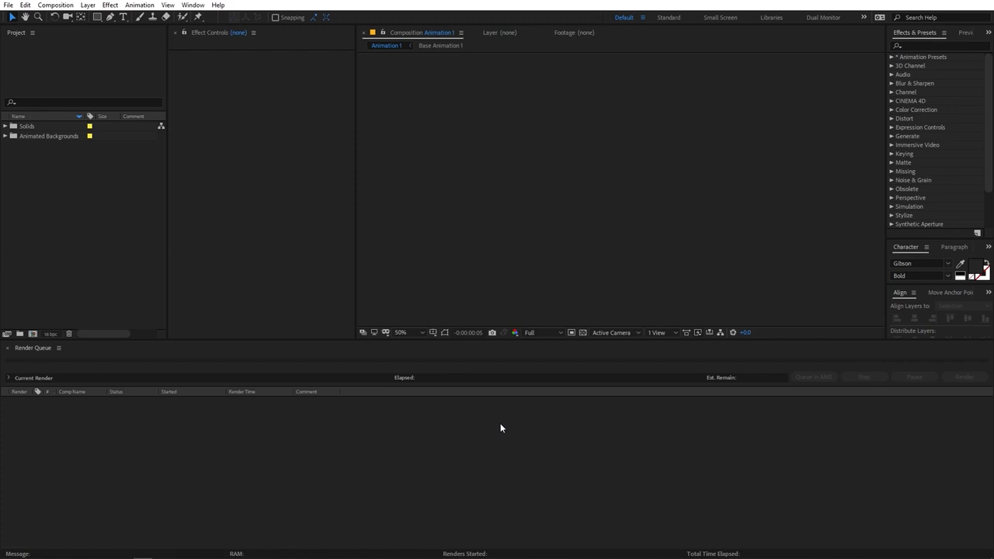
Step: Create a composition named Base Animation 2, 500 × 500 px, with a 5-second duration
left_click(55, 5)
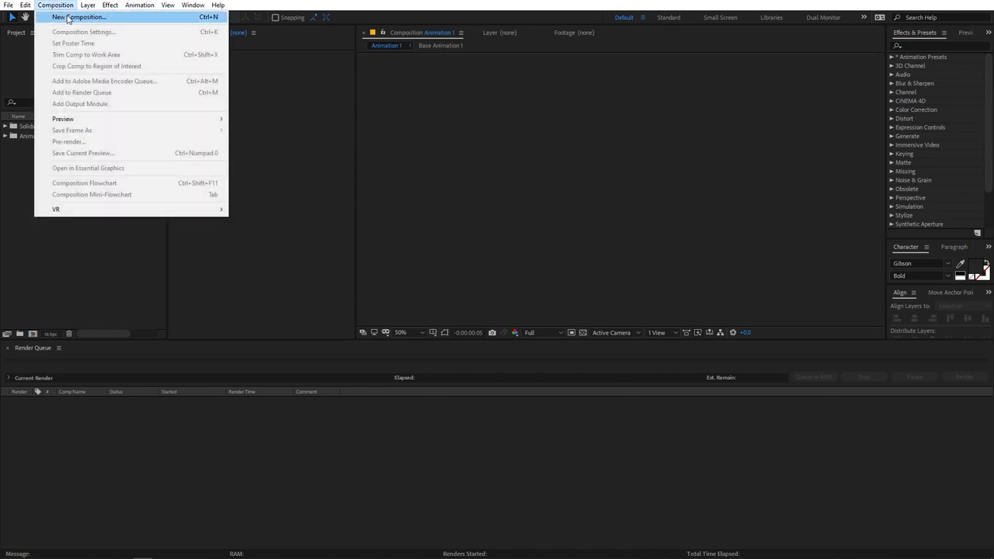
left_click(67, 18)
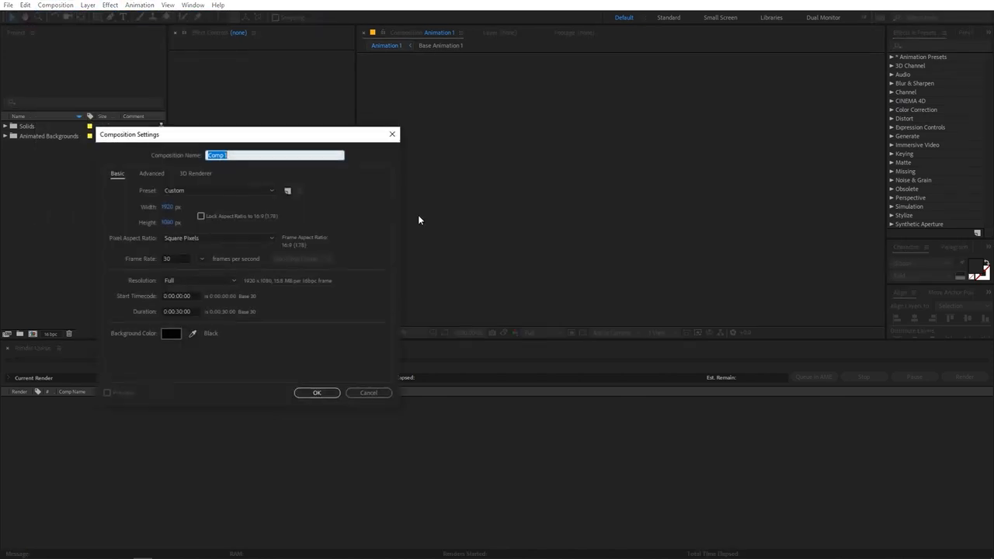
type("Base Animation 2")
left_click(167, 206)
type("500")
key("Tab")
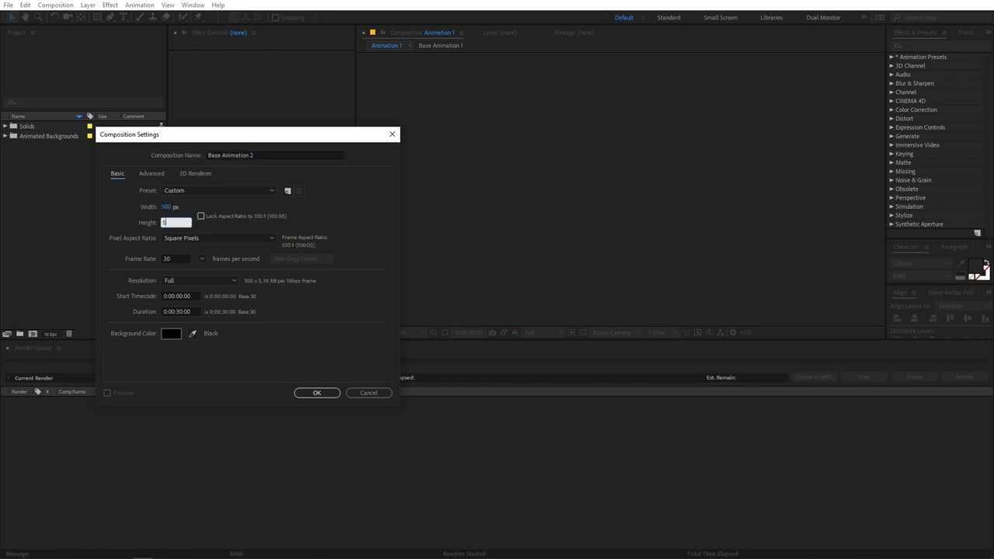
type("500")
left_click(179, 311)
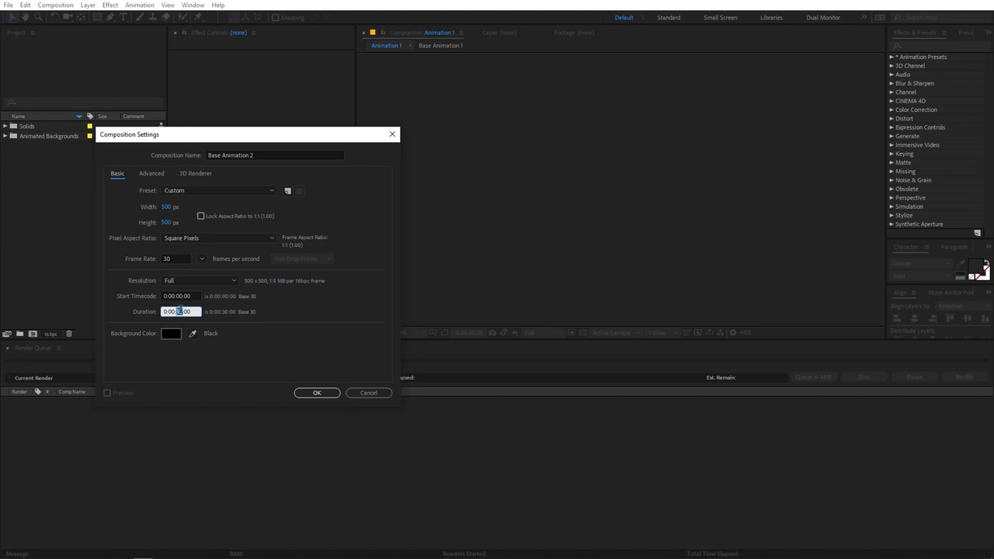
type("05")
left_click(321, 394)
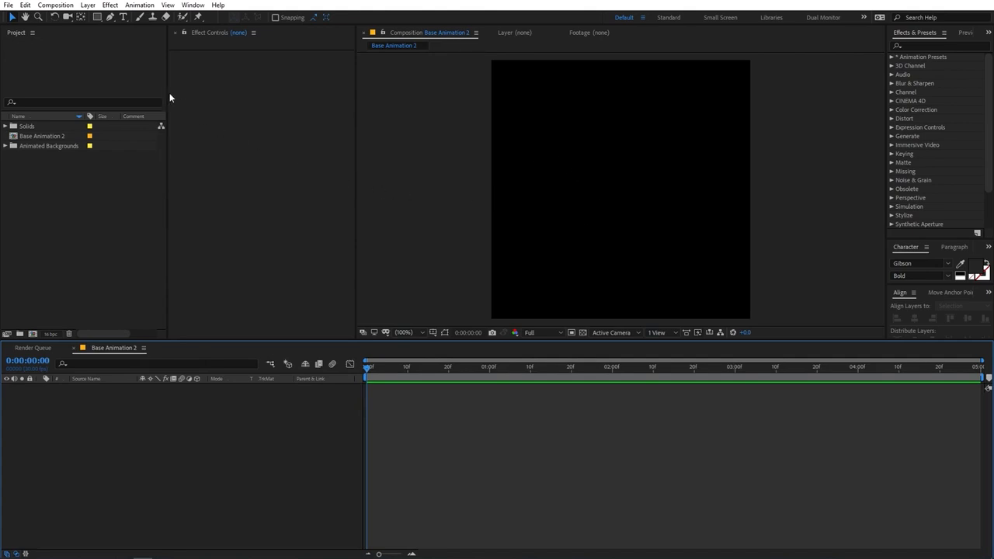
Step: Draw a large white triangle with the Polygon tool and align it to the horizontal and vertical centre of the composition
left_click(97, 16)
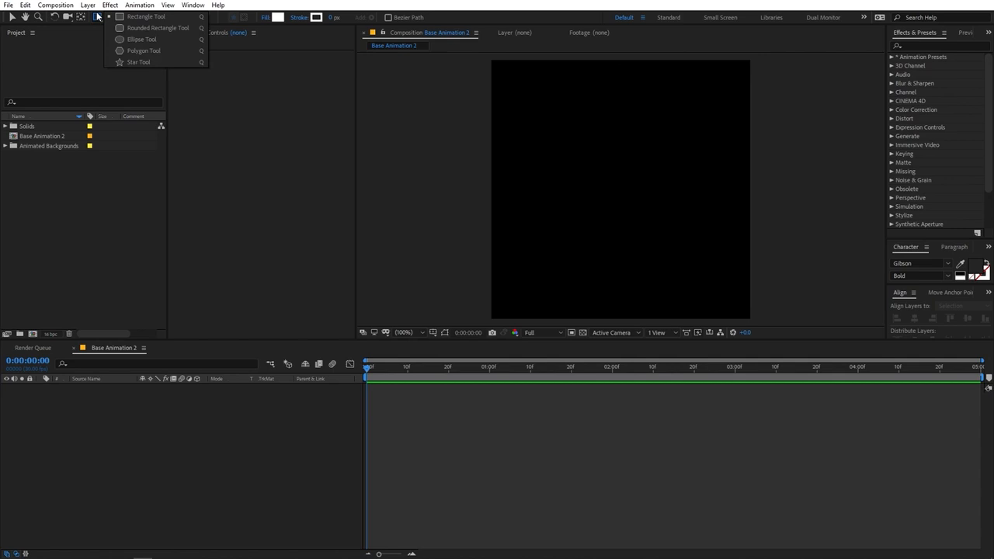
left_click(131, 51)
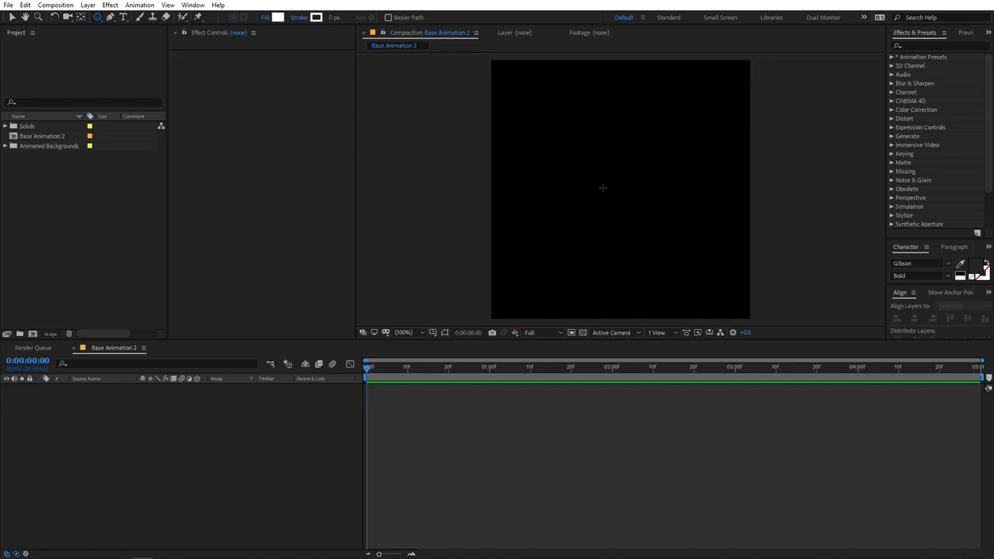
left_click_drag(620, 195, 579, 69)
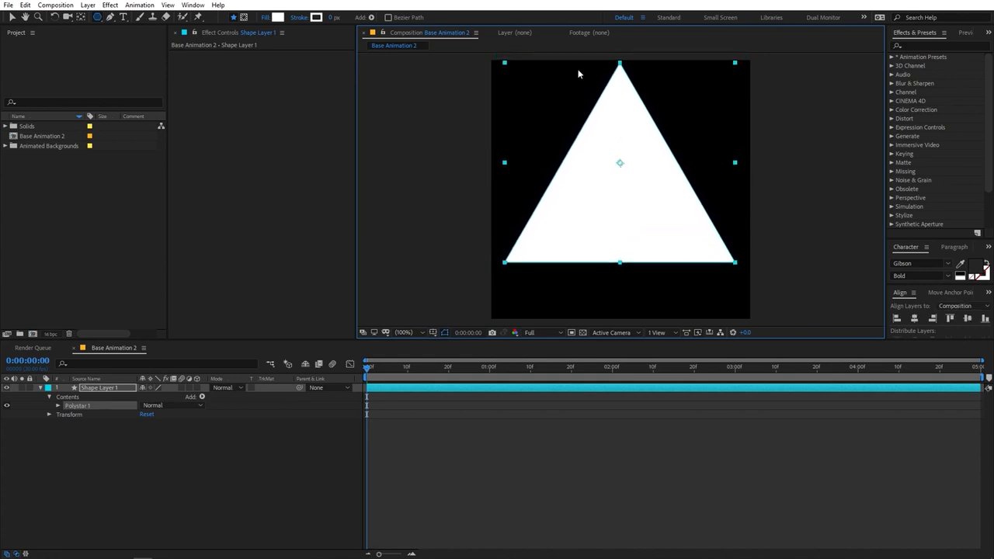
left_click(914, 319)
left_click(967, 319)
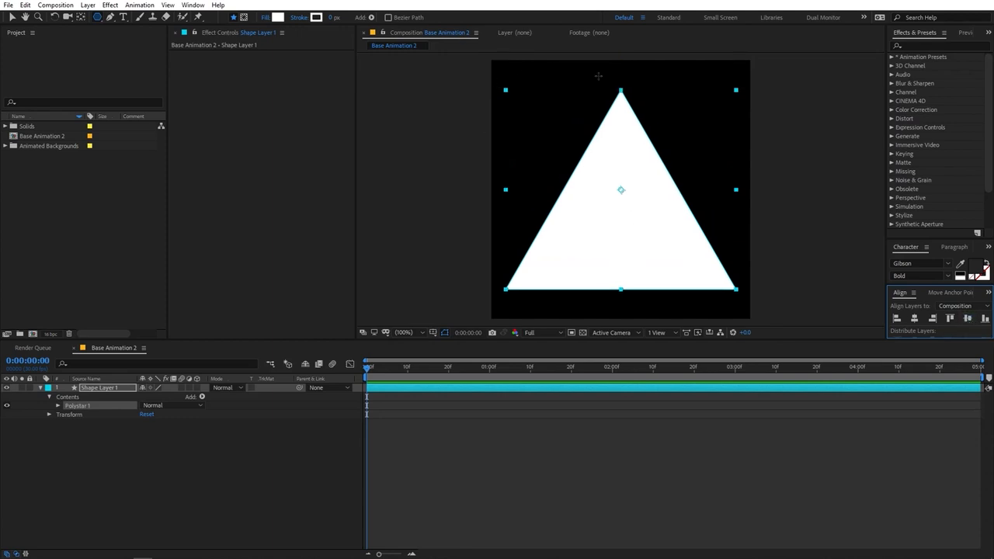
Step: Turn the triangle into an upright square by setting its polystar path to 4 points and 45° rotation
left_click(57, 406)
left_click(66, 416)
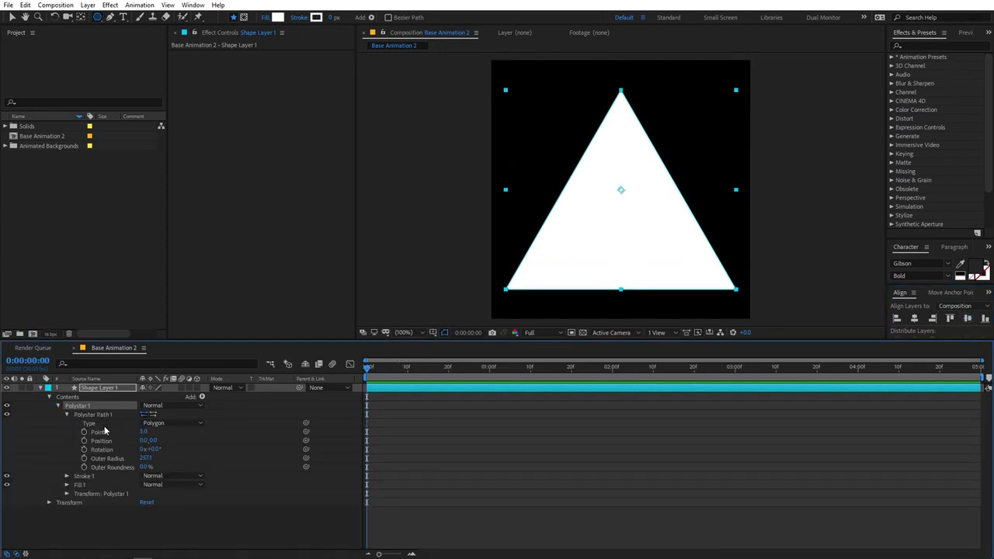
left_click(148, 432)
type("4")
key("Return")
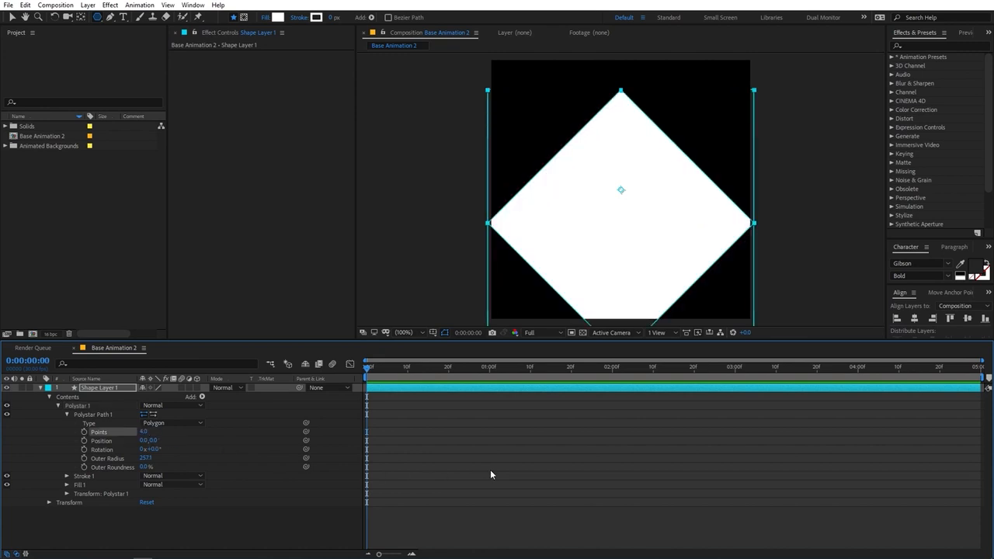
left_click_drag(149, 449, 157, 452)
left_click(156, 450)
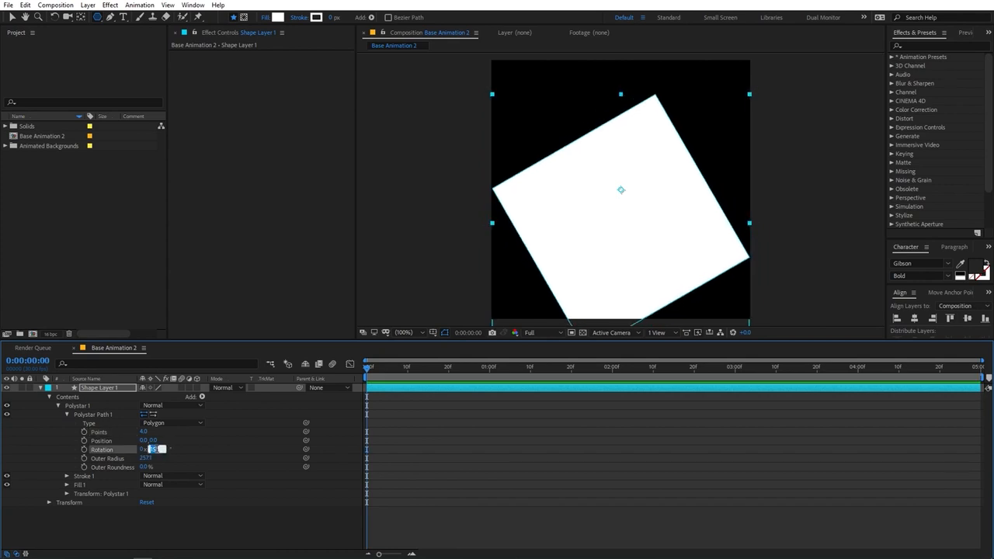
type("45")
key("Return")
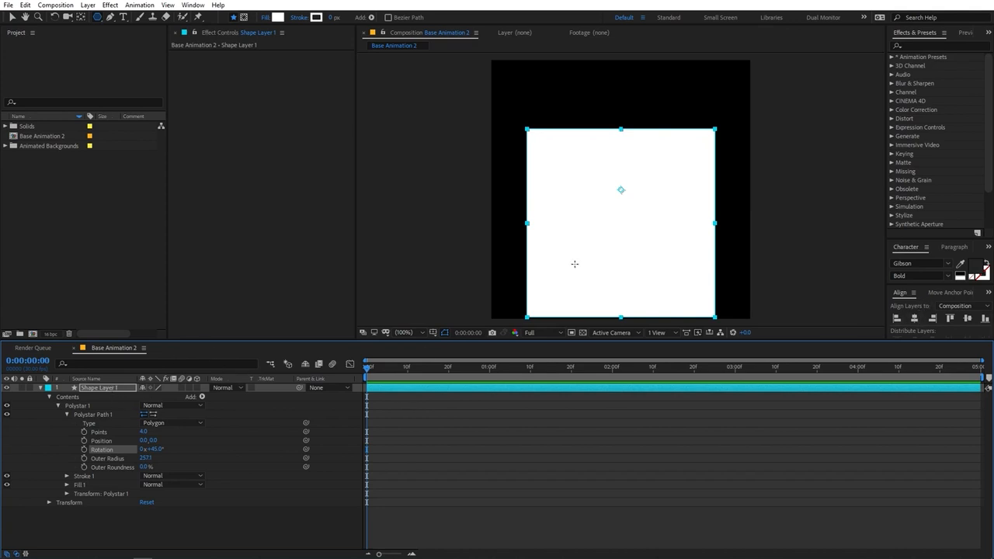
Step: Centre the shape layer's anchor point on the square and align the layer to the centre of the composition
left_click(98, 389)
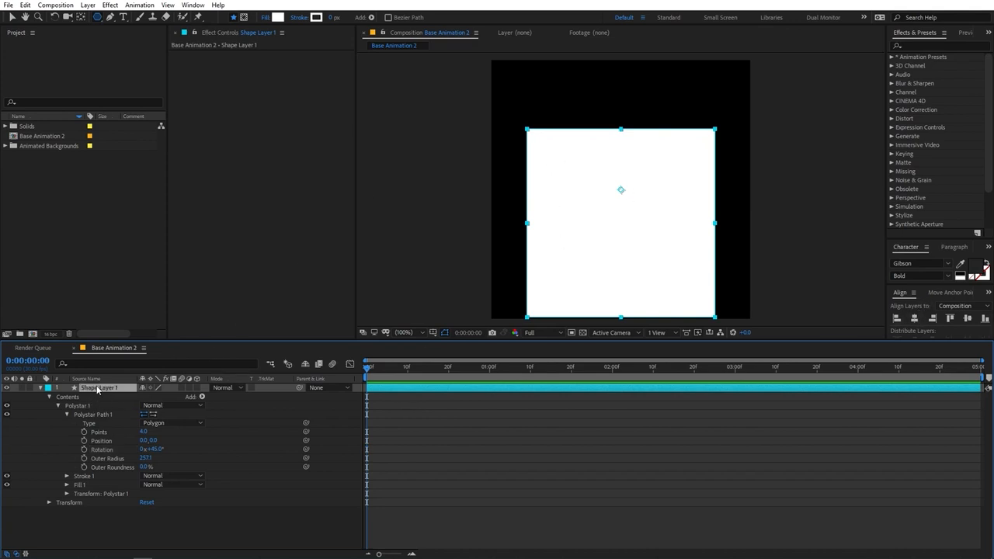
left_click(80, 17)
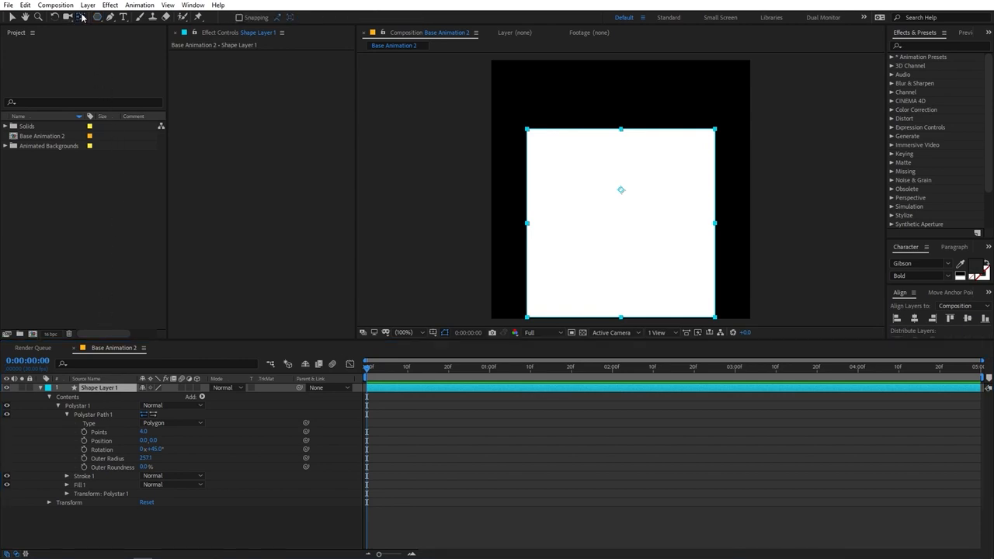
left_click(916, 320)
left_click(970, 320)
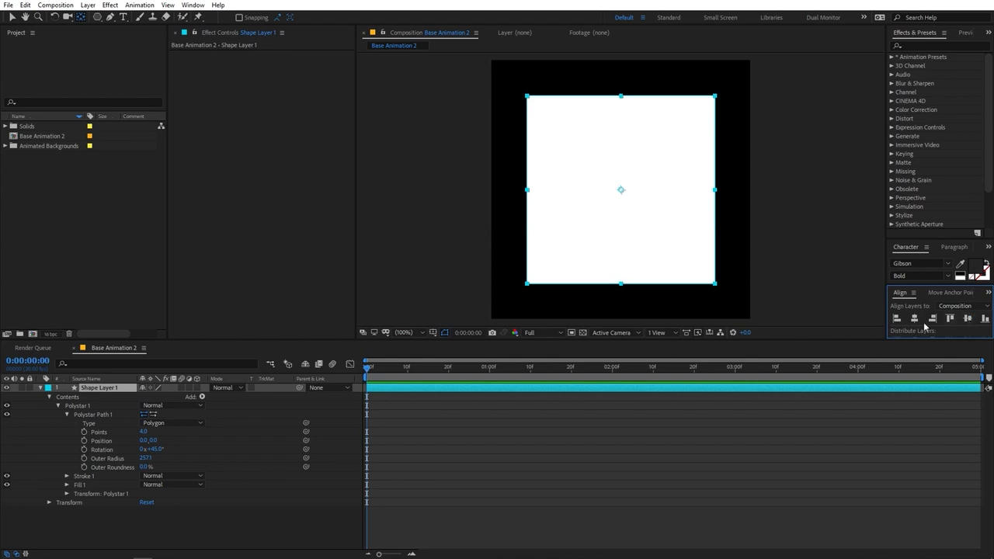
left_click(40, 388)
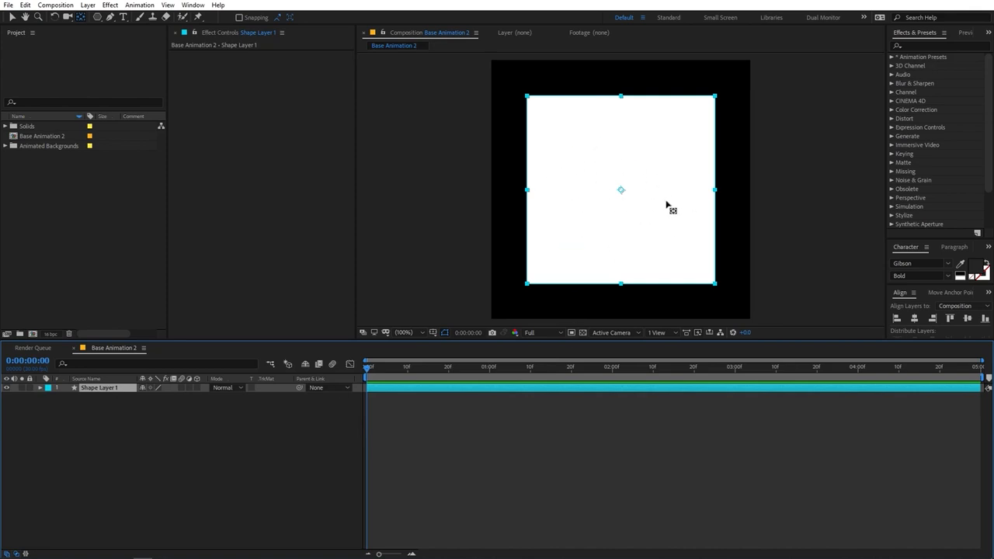
Step: Set the square's fill to None
key("v")
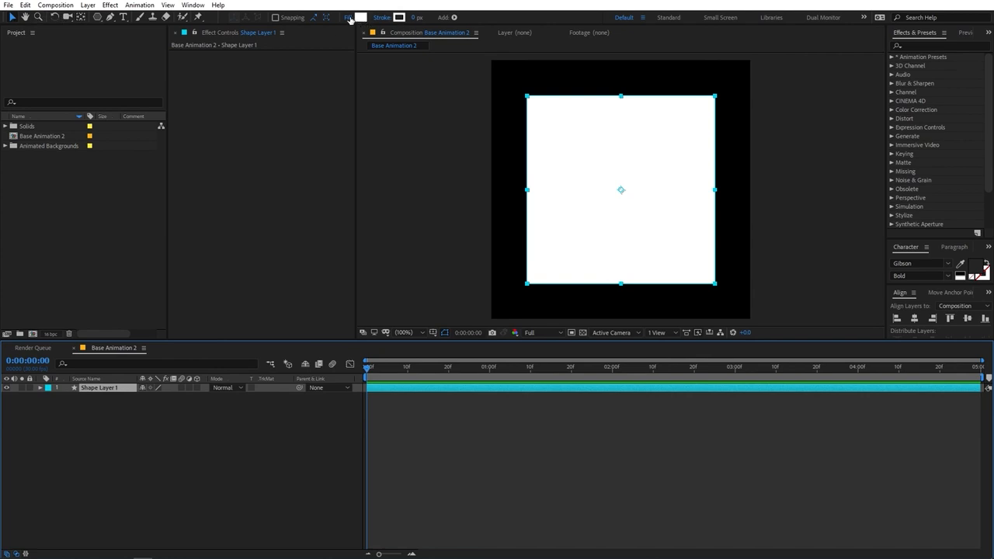
left_click(349, 18)
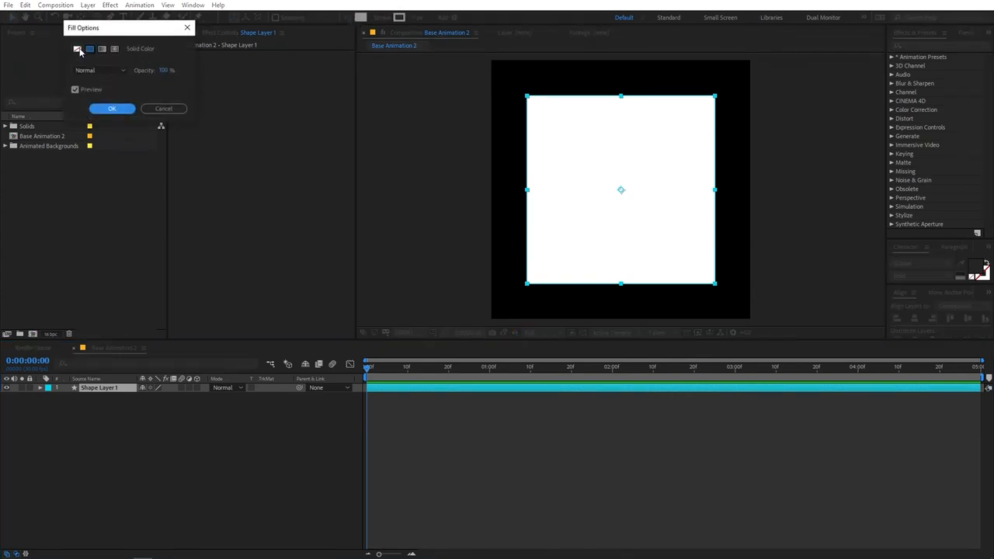
left_click(78, 49)
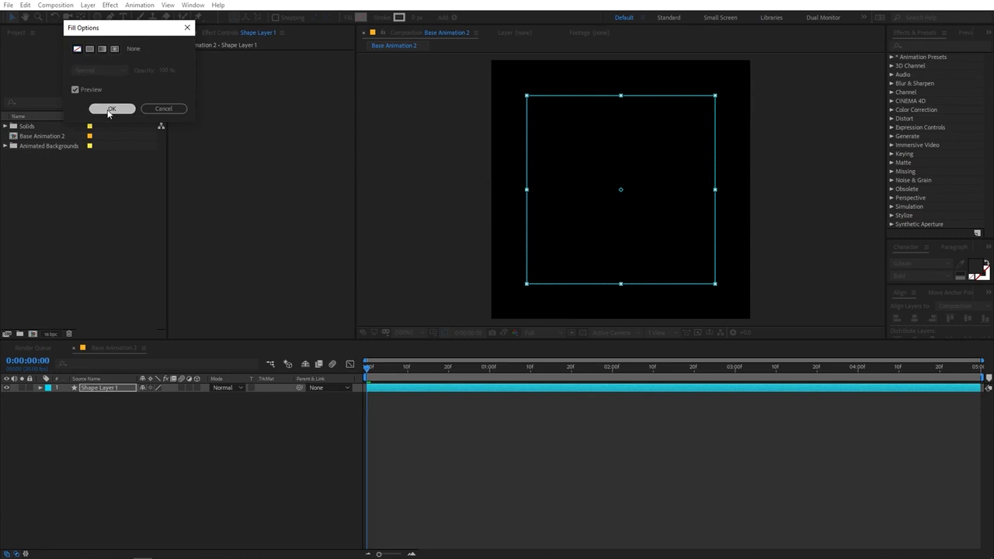
left_click(111, 109)
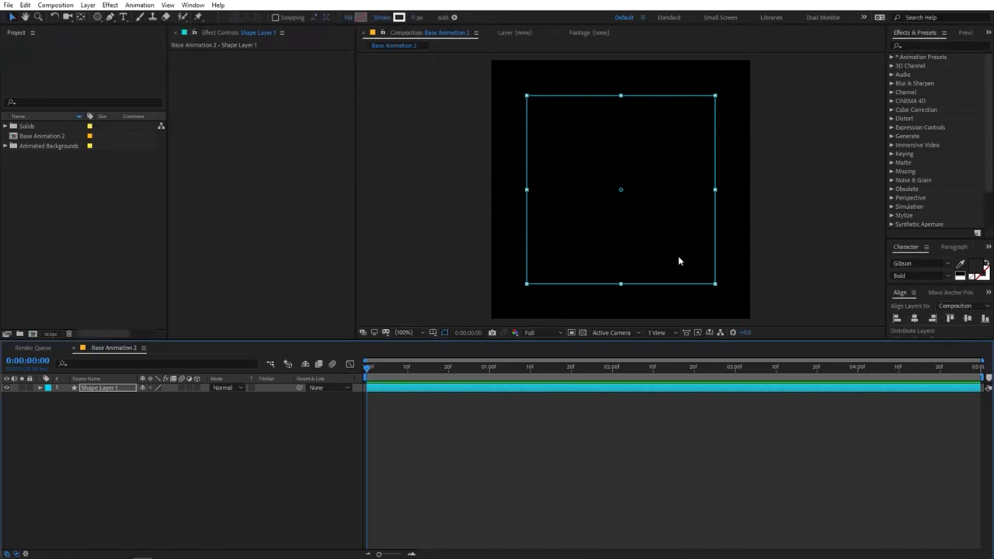
Step: Give the square a 30 px white stroke and align it to the centre of the composition again
left_click_drag(415, 18, 436, 17)
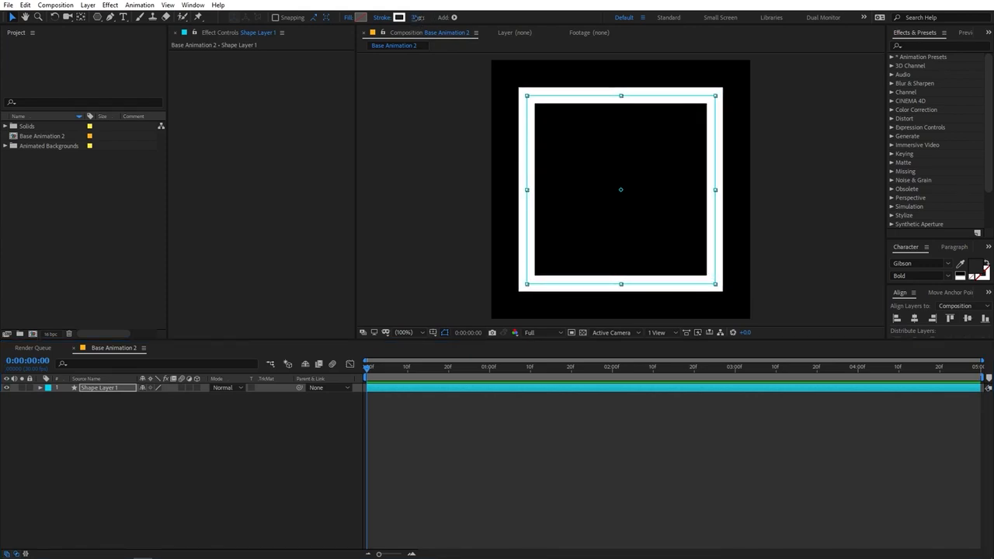
left_click(418, 17)
type("30")
key("Return")
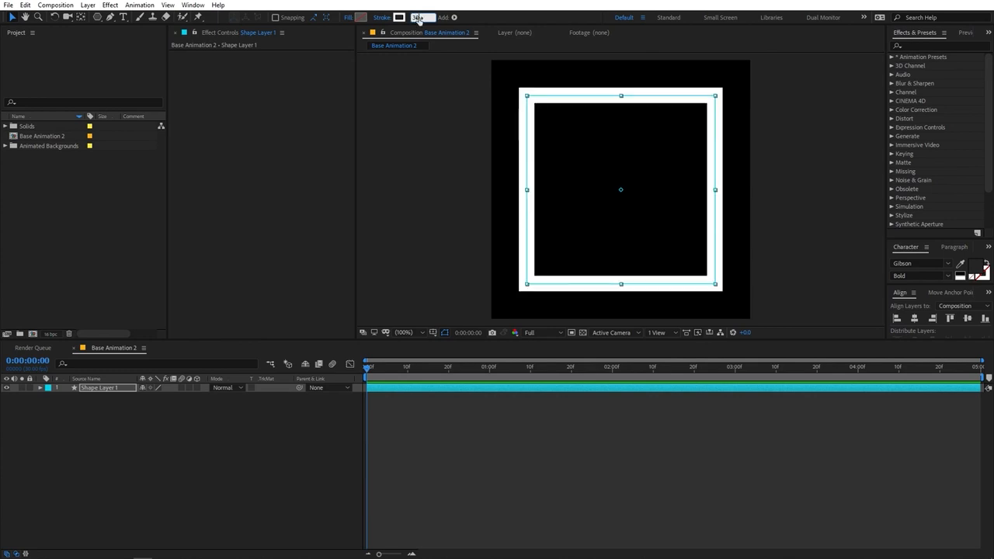
left_click(915, 320)
left_click(969, 320)
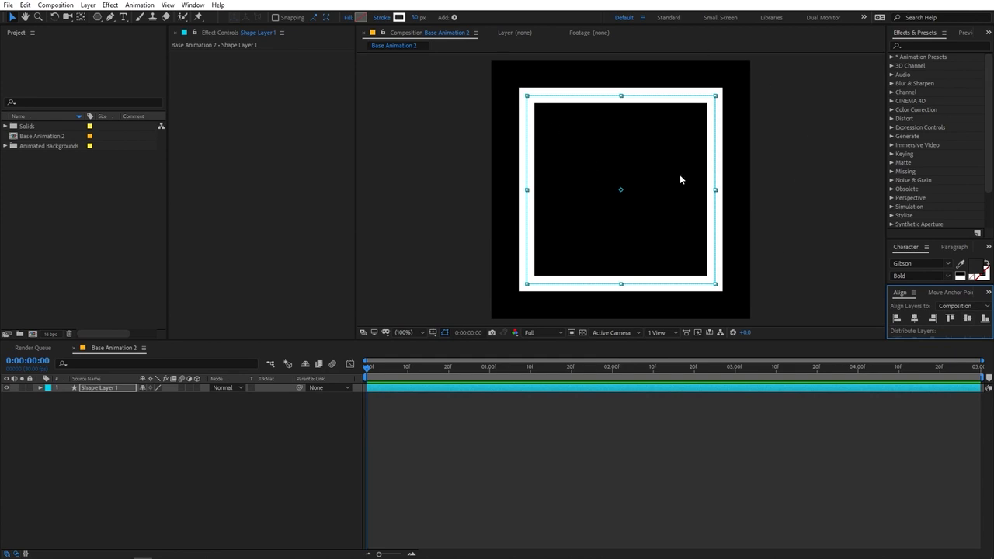
Step: Try scaling the square layer down to 86% and undo the change
left_click(99, 388)
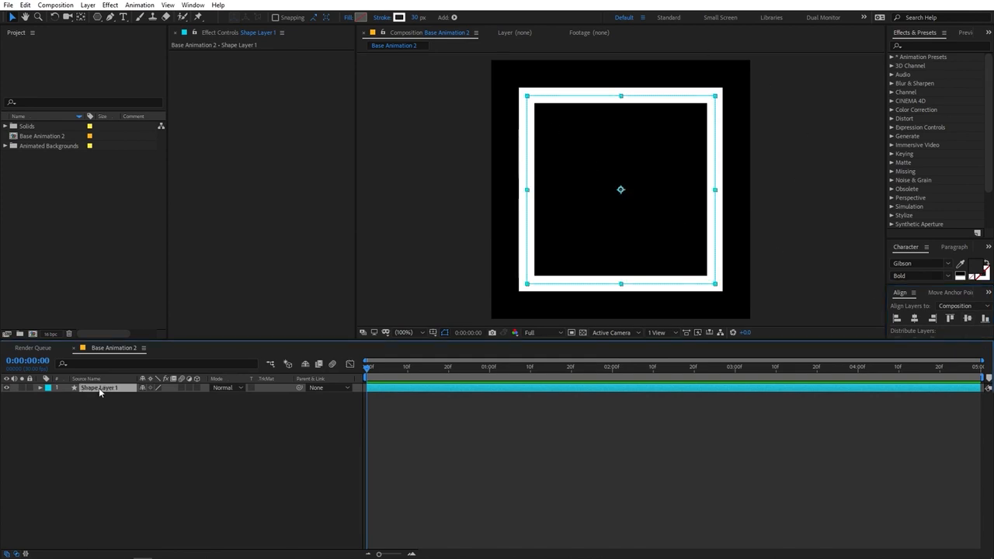
key("s")
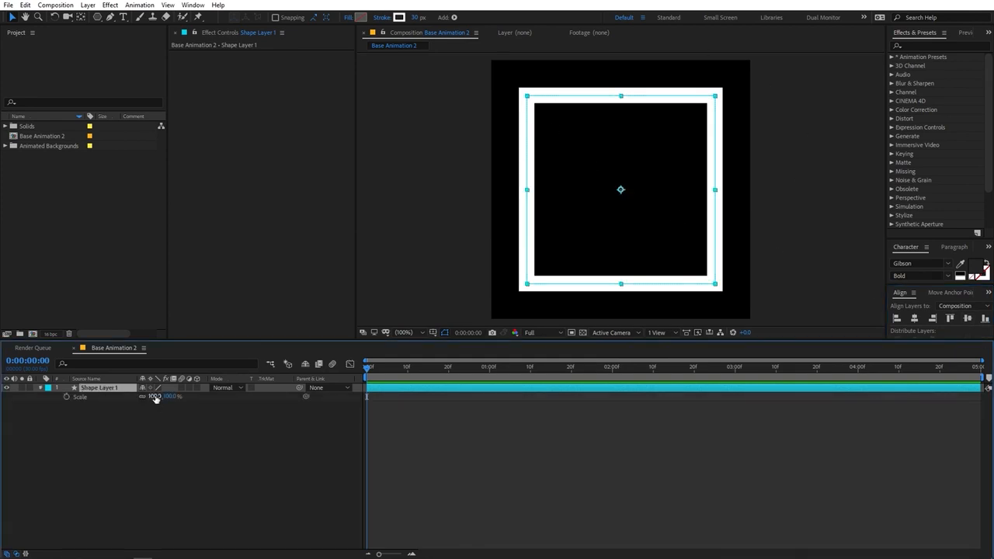
mouse_move(156, 397)
left_mouse_down()
mouse_move(140, 397)
mouse_move(158, 401)
left_mouse_up()
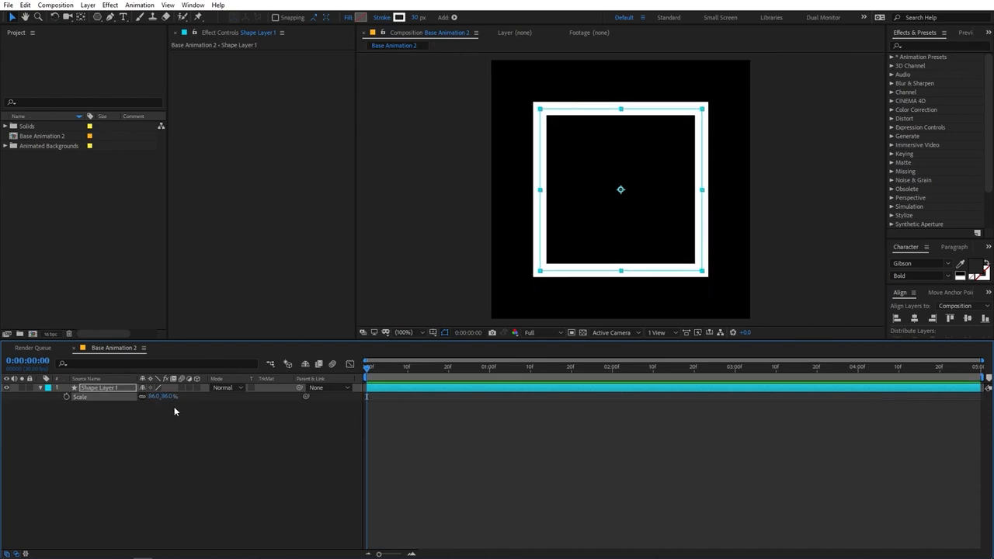
key("ctrl+z")
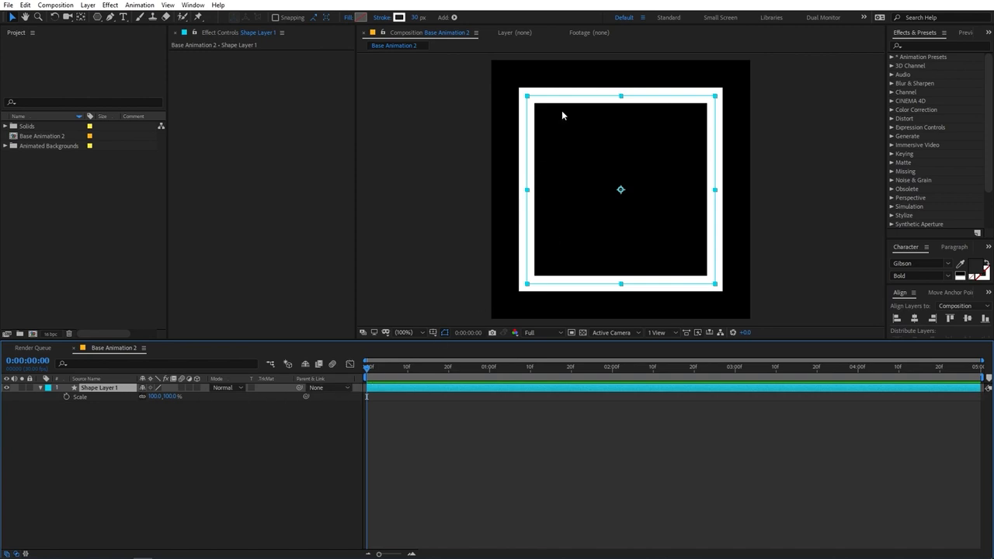
Step: Add a Trim Paths operator to the square's shape layer
left_click(41, 387)
left_click(40, 387)
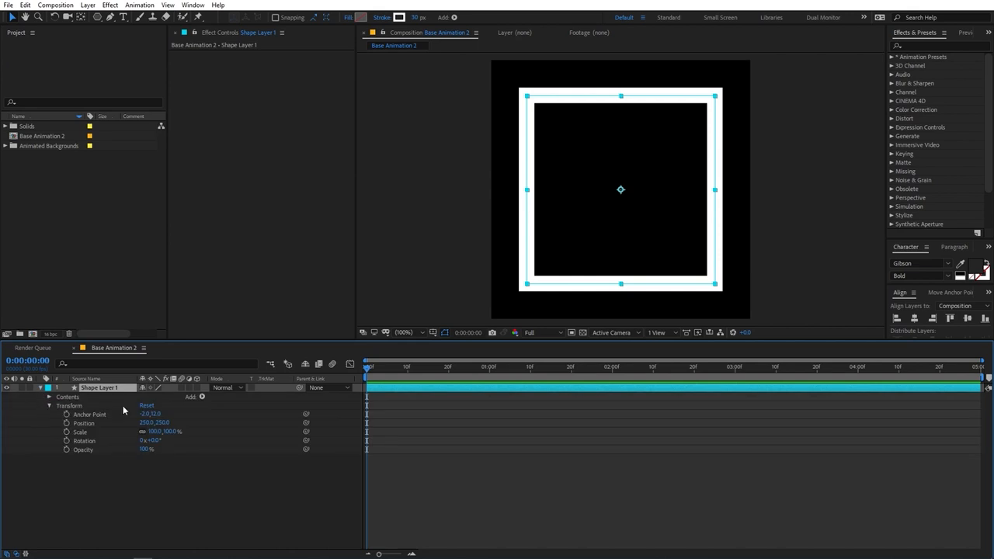
left_click(202, 397)
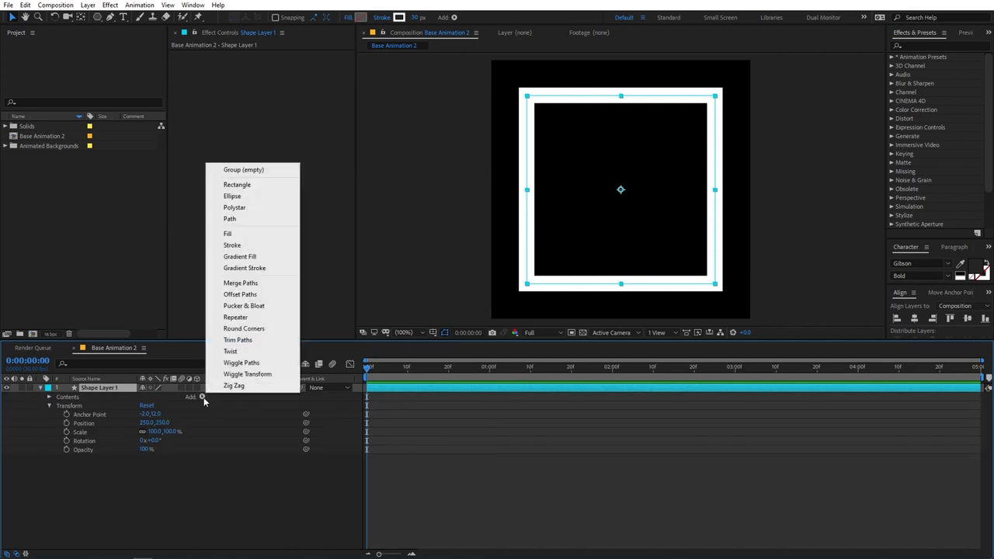
left_click(245, 342)
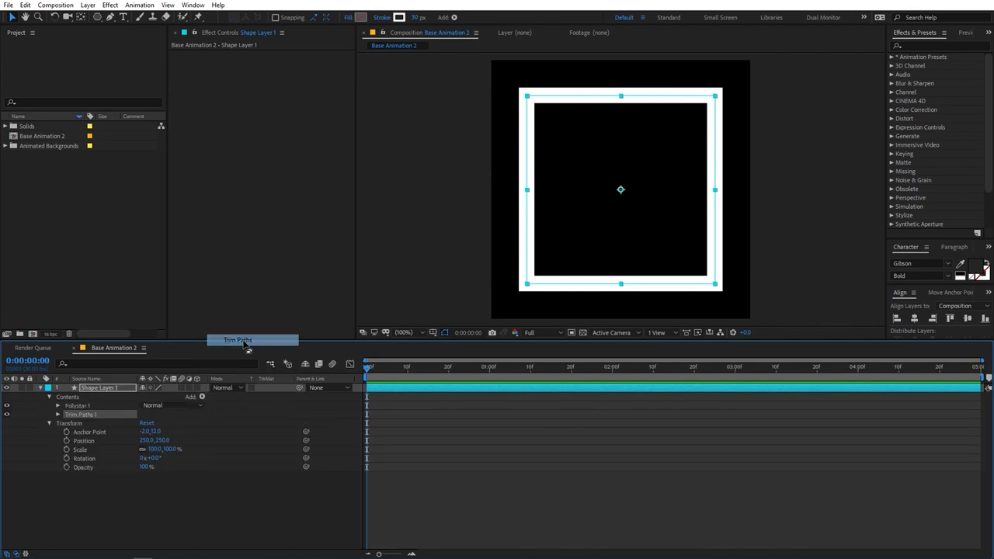
Step: Set the Trim Paths End to 0% and add keyframes for Start and End at 0 seconds
left_click(58, 415)
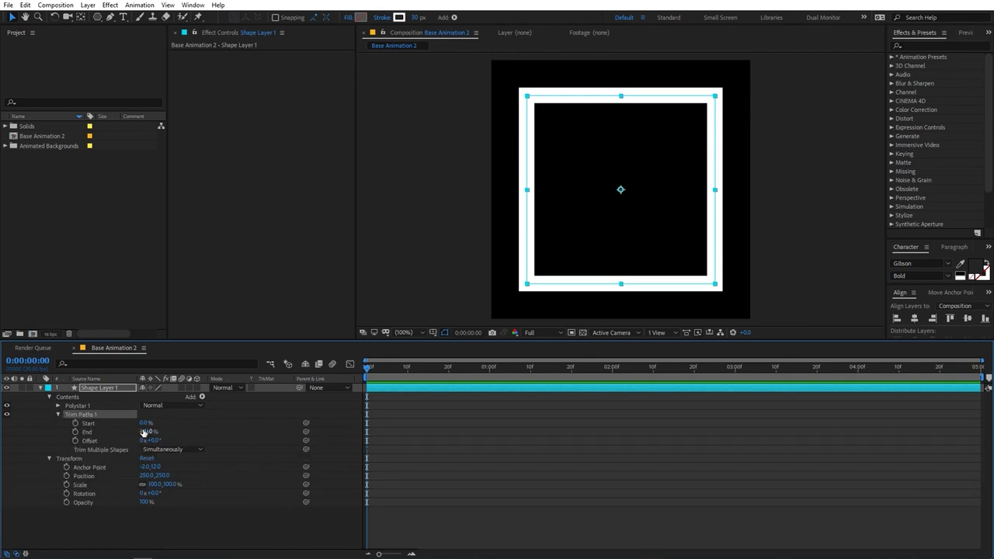
mouse_move(143, 432)
left_mouse_down()
mouse_move(70, 435)
mouse_move(117, 445)
mouse_move(147, 432)
mouse_move(157, 448)
mouse_move(74, 459)
left_mouse_up()
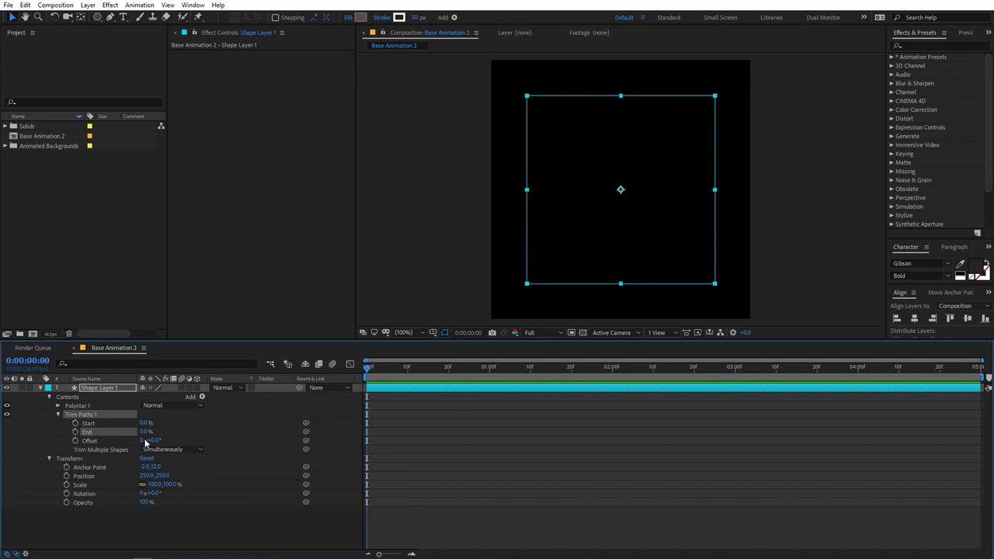
left_click(76, 432)
left_click(75, 424)
left_click(365, 431)
Step: Keyframe the Trim Paths End at 100% at the 3-second mark
mouse_move(369, 367)
left_mouse_down()
mouse_move(633, 381)
mouse_move(847, 378)
mouse_move(736, 387)
left_mouse_up()
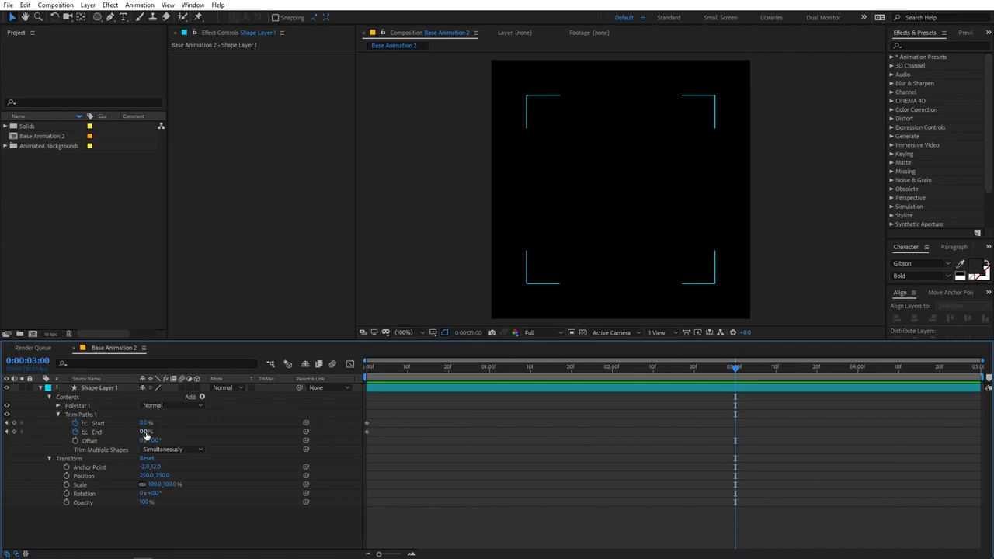
left_click_drag(146, 437, 255, 428)
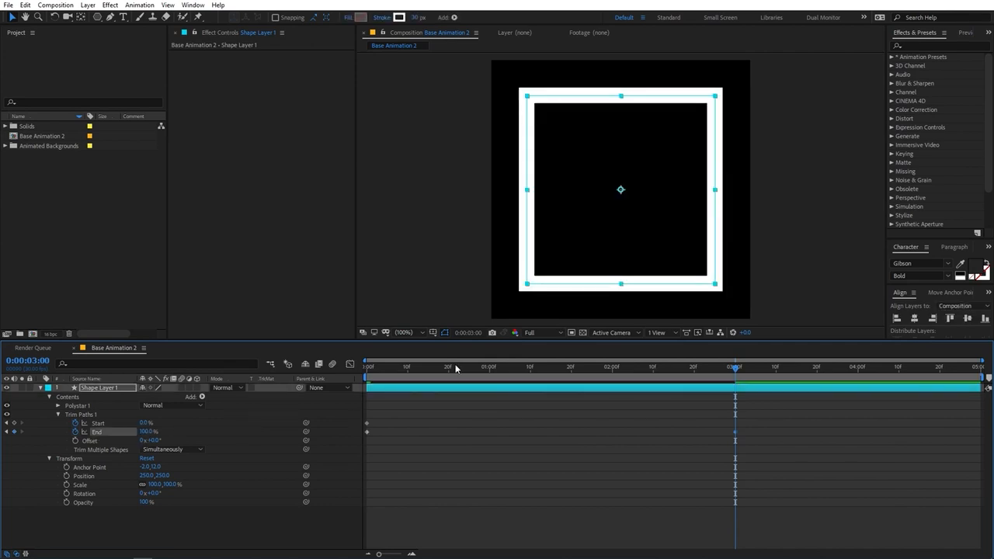
Step: Keyframe the Trim Paths Start at 100% at the 3-second mark and preview the animation
mouse_move(456, 369)
left_mouse_down()
mouse_move(347, 376)
mouse_move(736, 379)
left_mouse_up()
left_click_drag(145, 423, 218, 423)
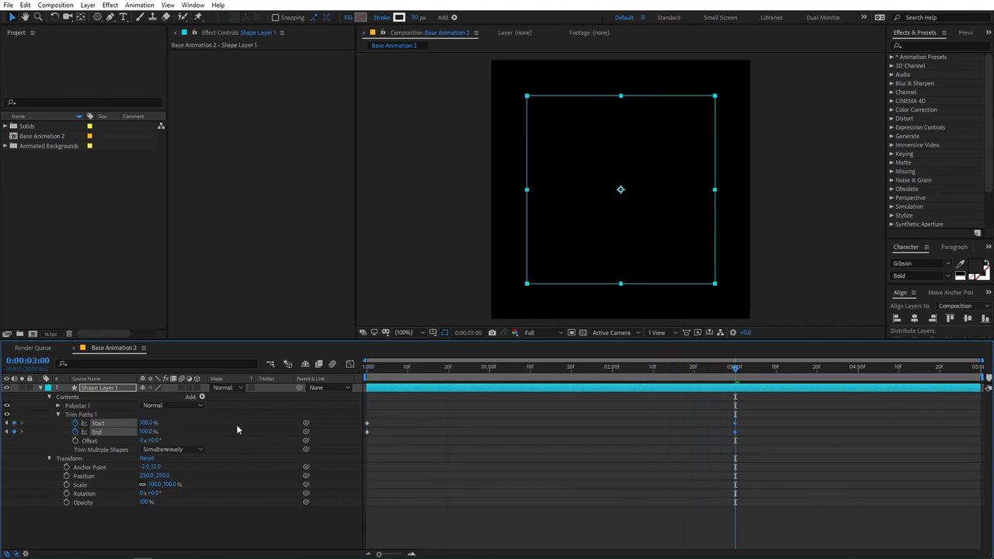
left_click_drag(426, 368, 357, 379)
key("space")
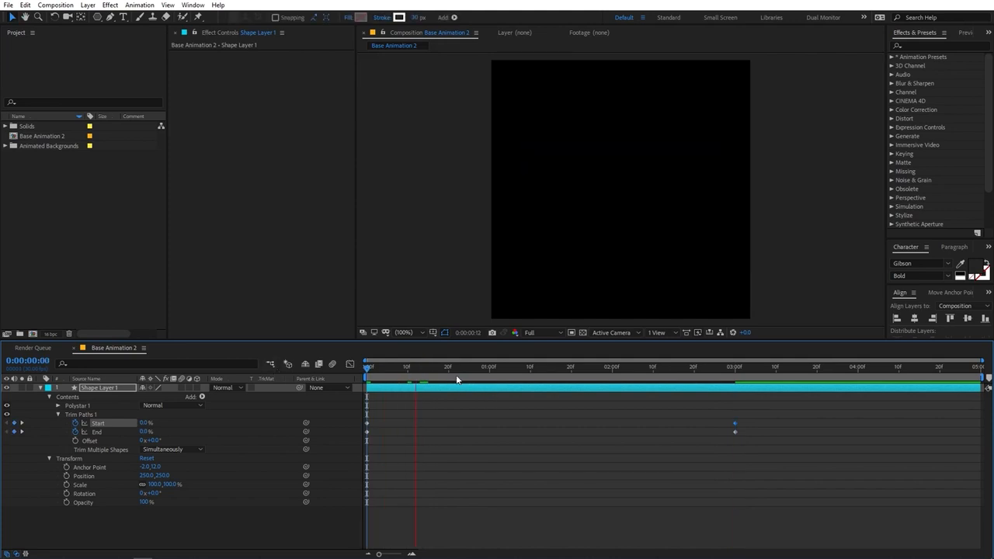
mouse_move(440, 378)
left_mouse_down()
mouse_move(678, 381)
mouse_move(427, 386)
left_mouse_up()
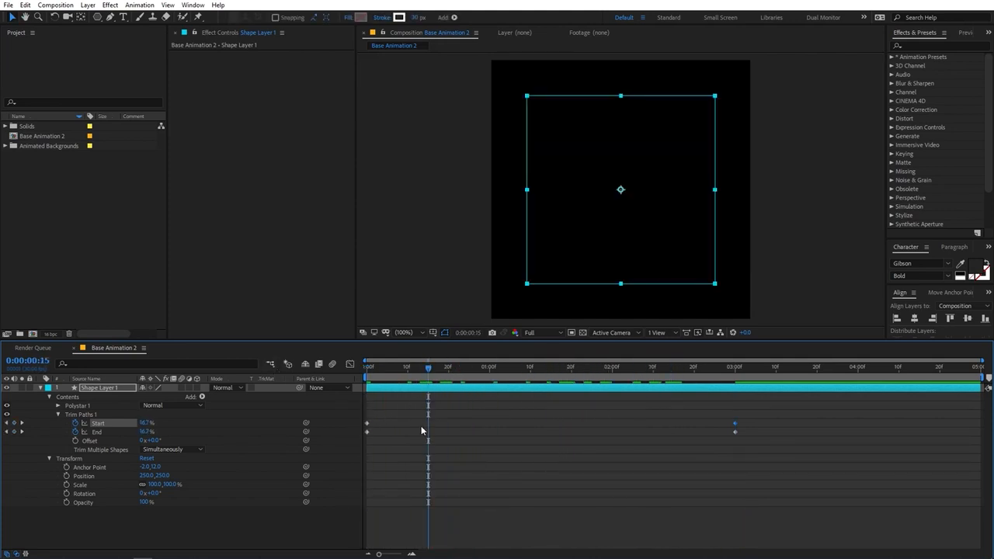
Step: Move the first Trim Paths Start keyframe to the 1-second mark
left_click(460, 419)
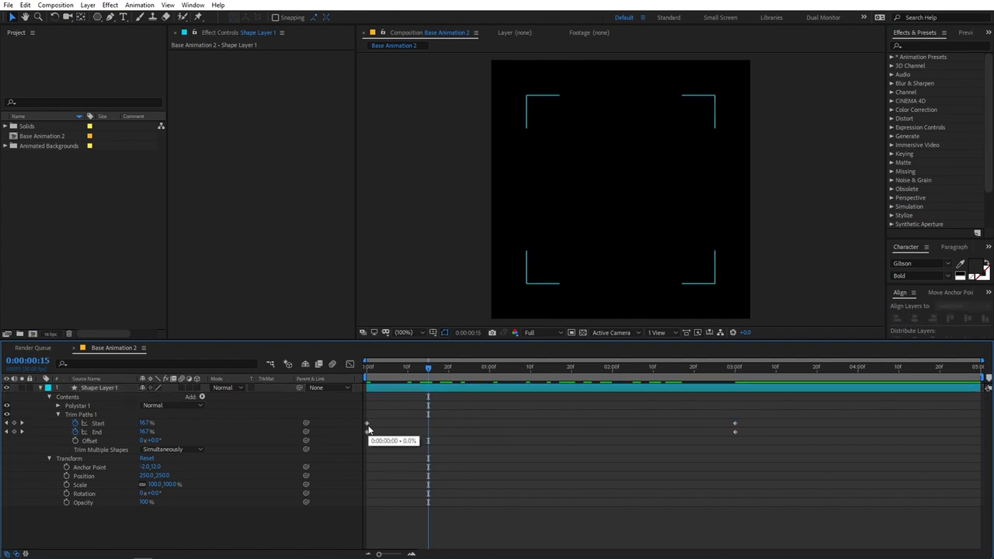
left_click_drag(368, 424, 496, 423)
left_click_drag(474, 369, 491, 375)
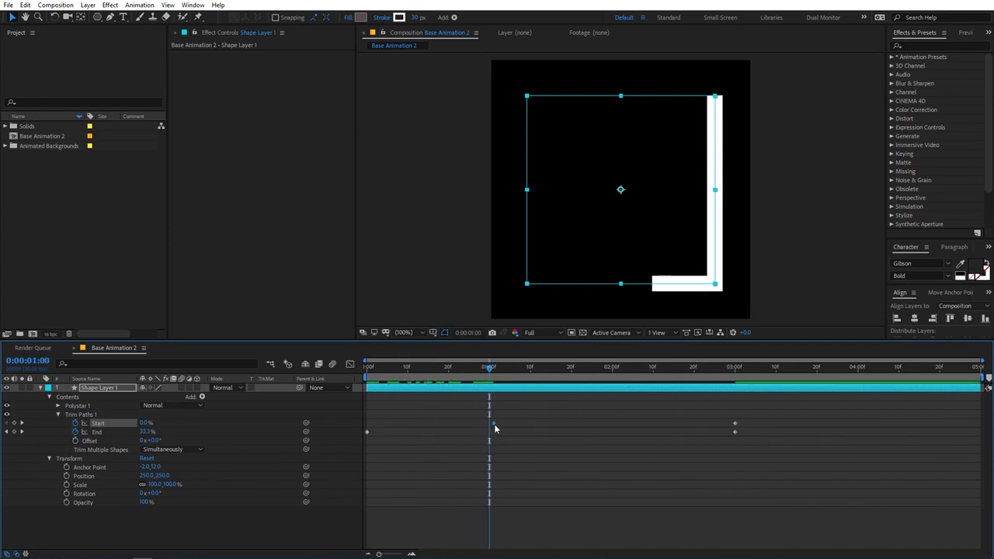
left_click_drag(494, 423, 489, 423)
Step: Move the last Trim Paths End keyframe to about the 2-second mark and preview the offset animation
left_click(734, 431)
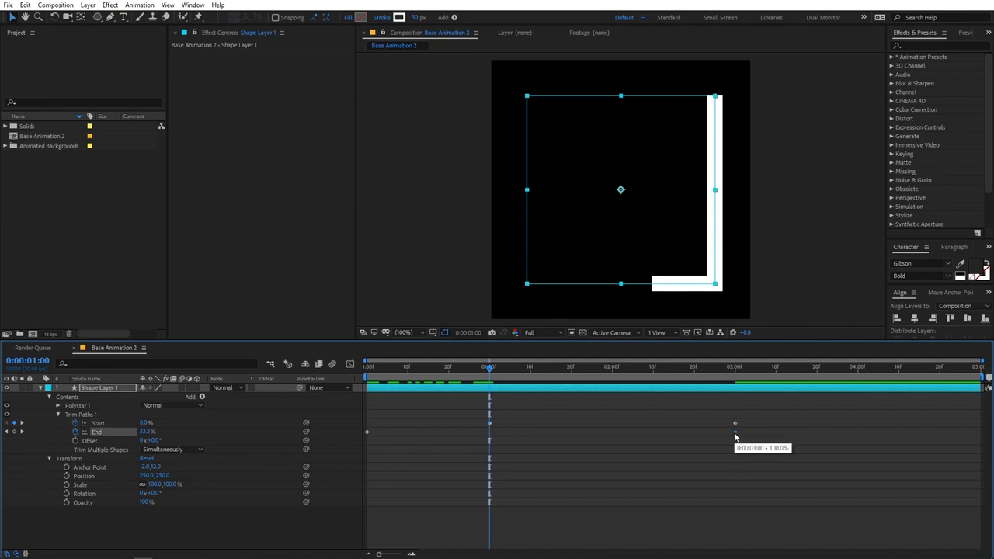
left_click_drag(735, 432, 615, 430)
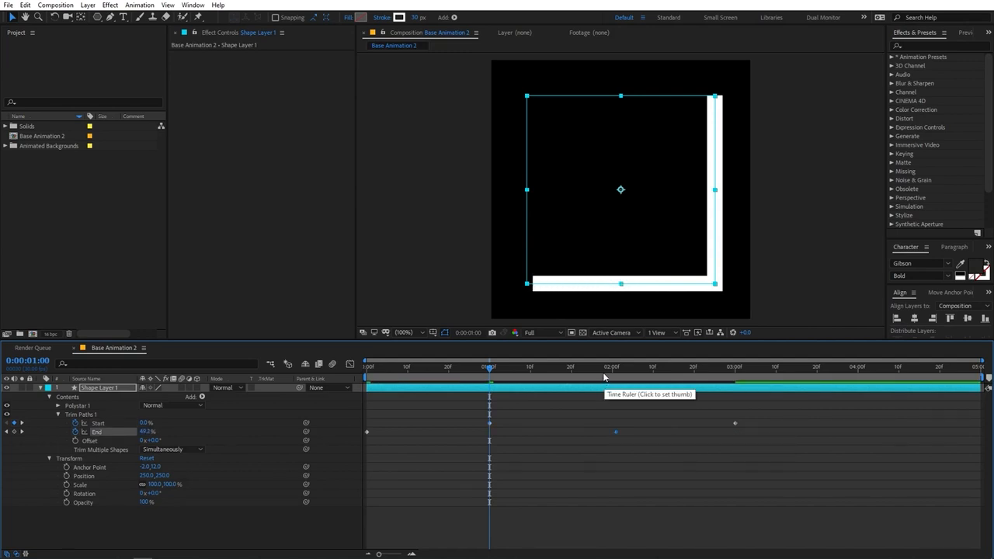
mouse_move(605, 373)
left_mouse_down()
mouse_move(616, 374)
mouse_move(349, 381)
mouse_move(737, 396)
left_mouse_up()
key("Home")
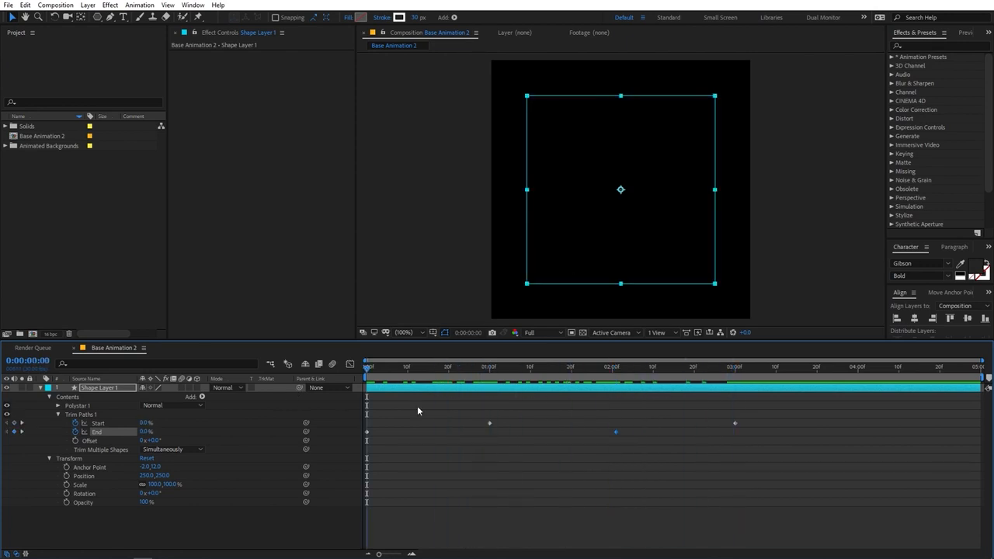
key("space")
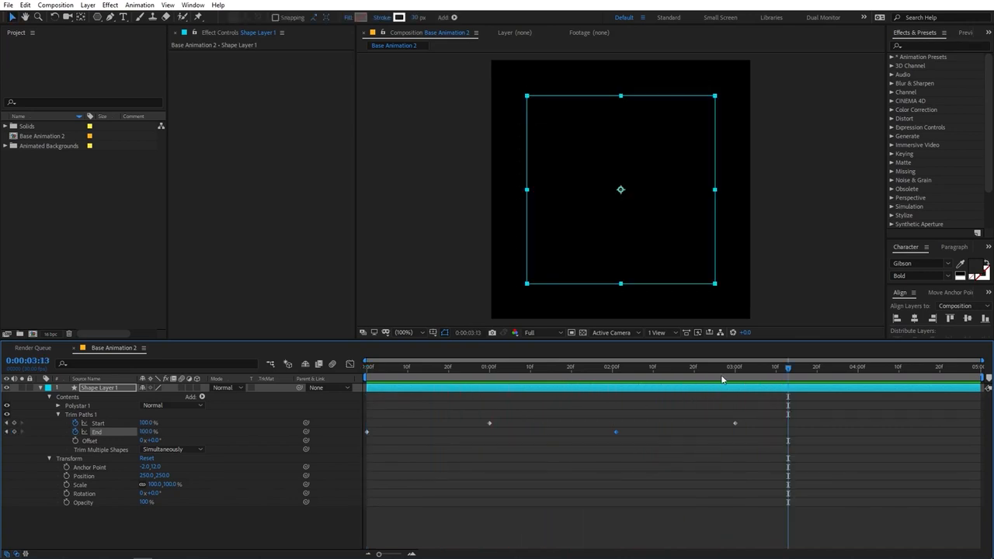
key("space")
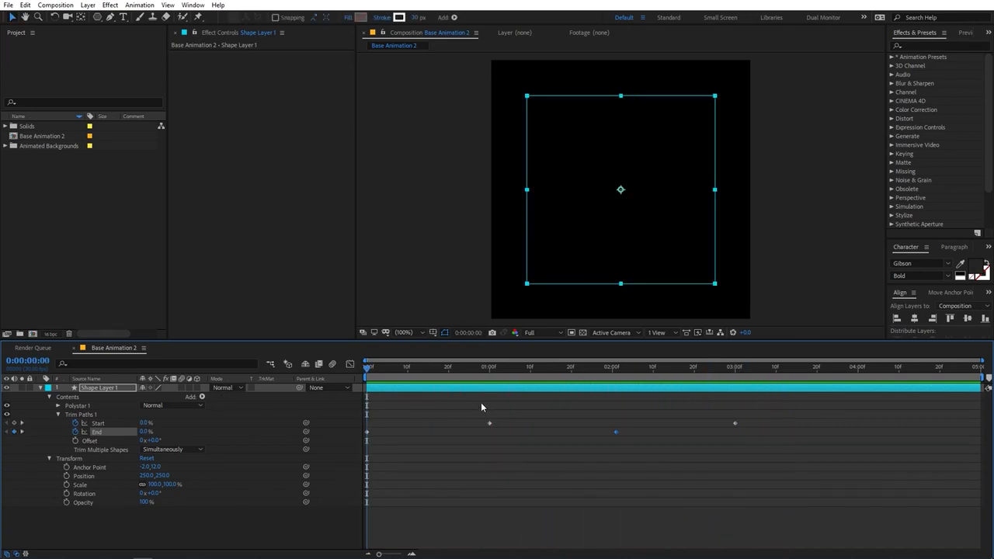
left_click_drag(379, 371, 483, 371)
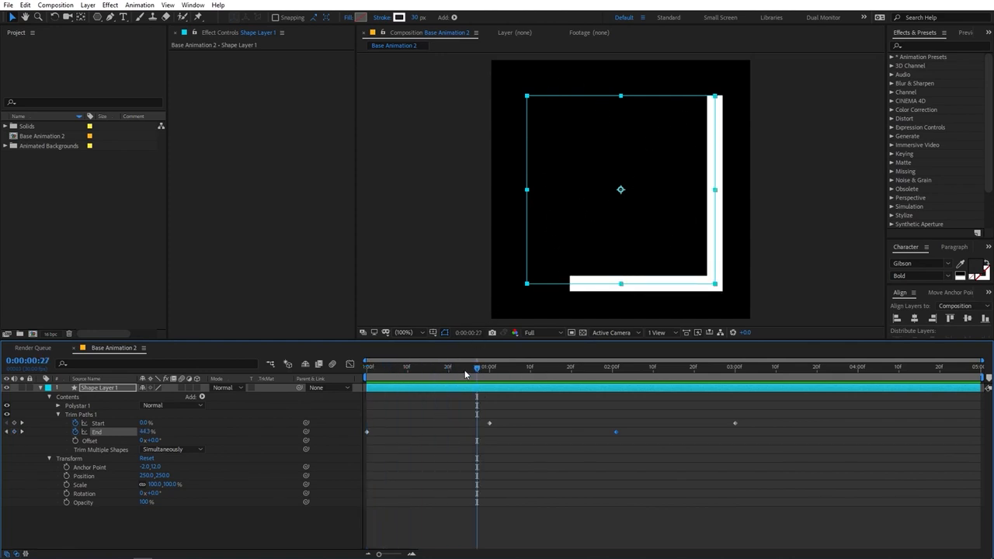
left_click_drag(466, 375, 367, 378)
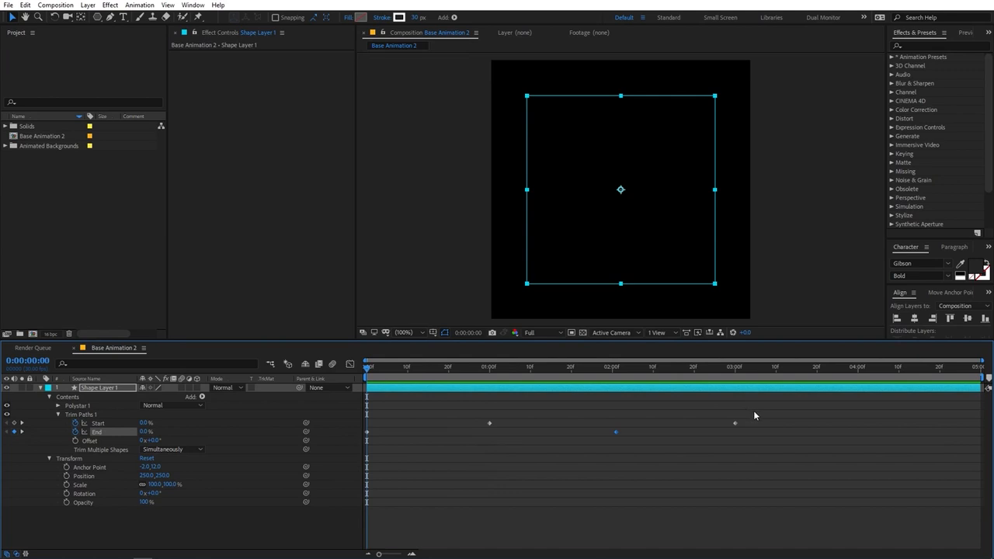
Step: Apply Easy Ease to all four Trim Paths Start and End keyframes
left_click_drag(753, 413, 352, 448)
key("F9")
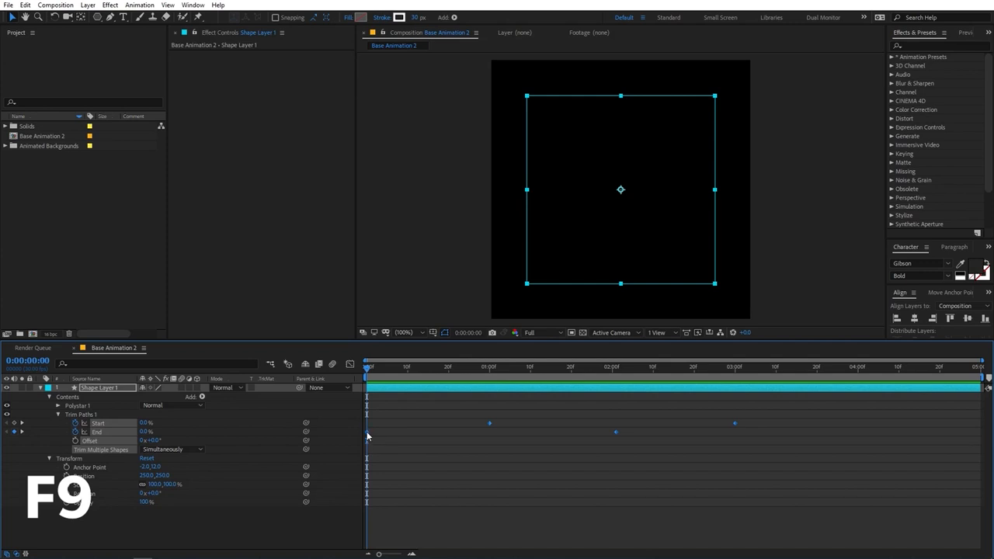
right_click(367, 436)
mouse_move(412, 427)
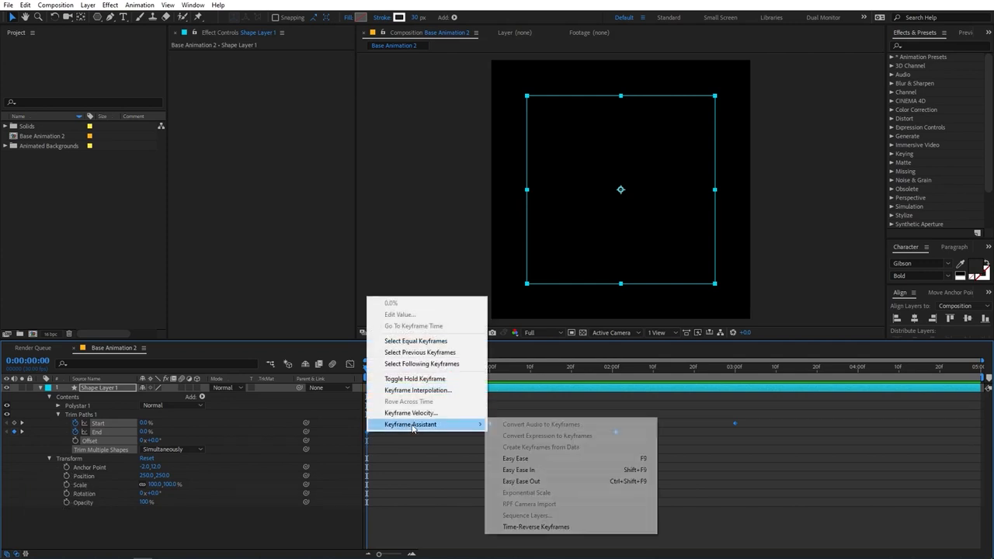
left_click(525, 470)
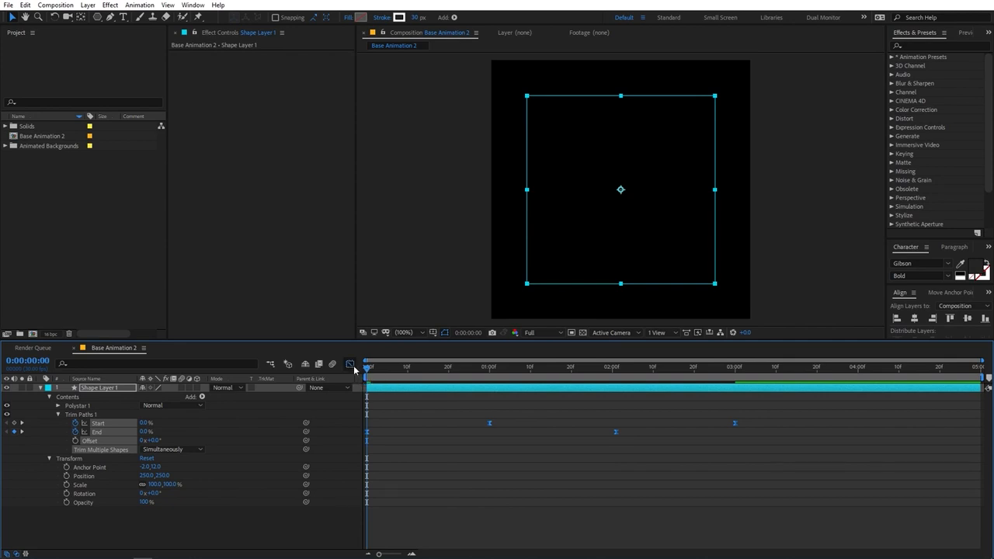
Step: Steepen the speed graph curves of the Trim Paths Start and End keyframes in the Graph Editor and preview the easing
left_click(349, 364)
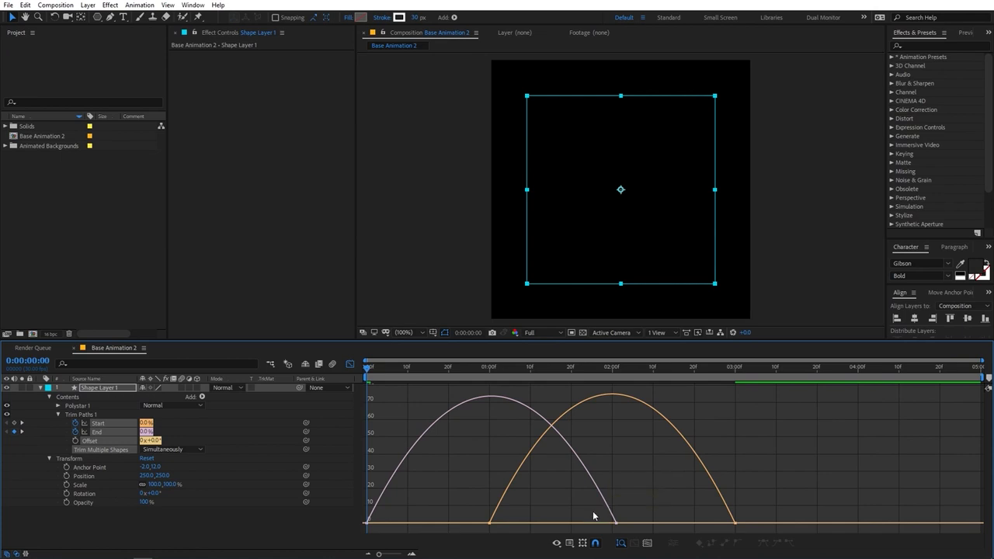
left_click(571, 543)
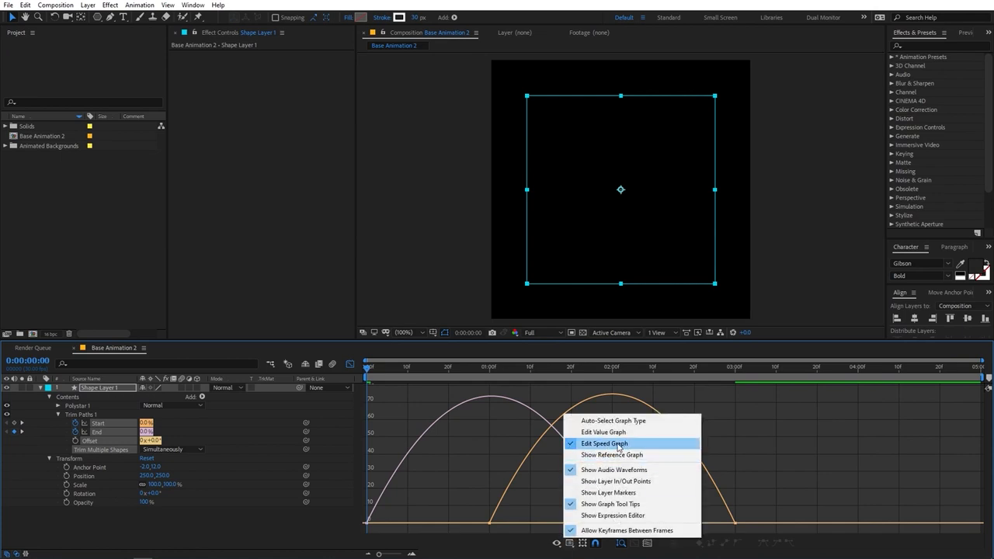
left_click(755, 446)
left_click_drag(792, 482, 435, 530)
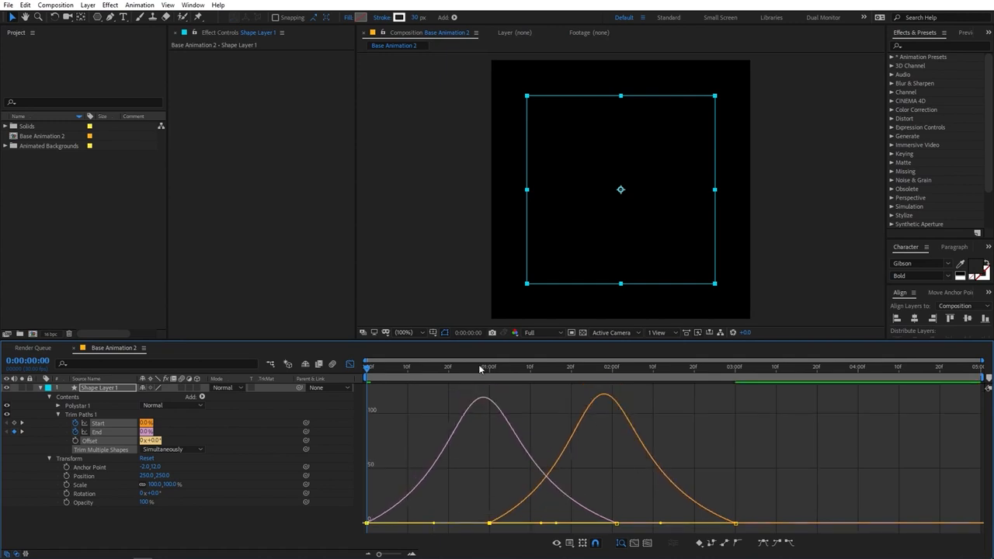
key("space")
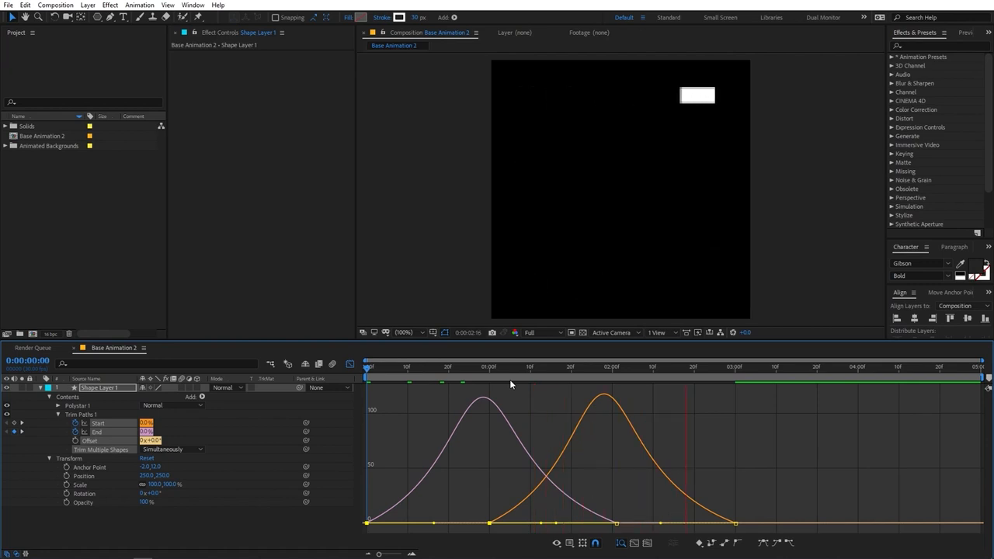
key("space")
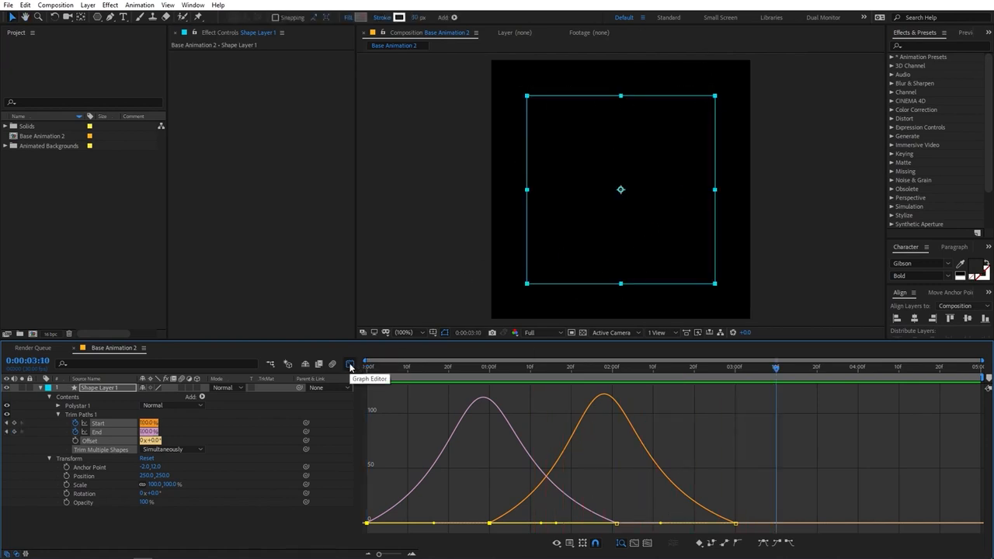
left_click(350, 365)
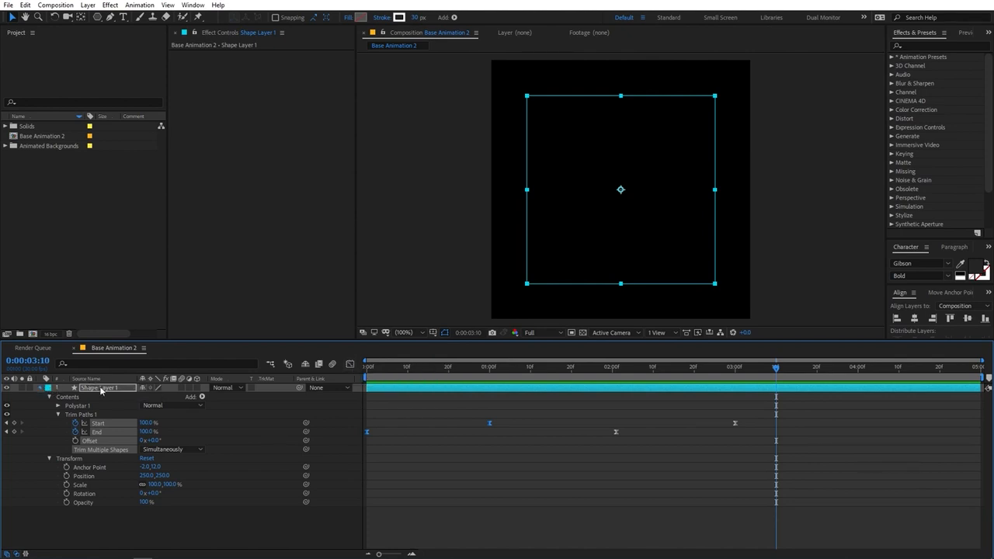
Step: Collapse the square layer's properties and play the trim animation from the start
left_click(41, 388)
key("space")
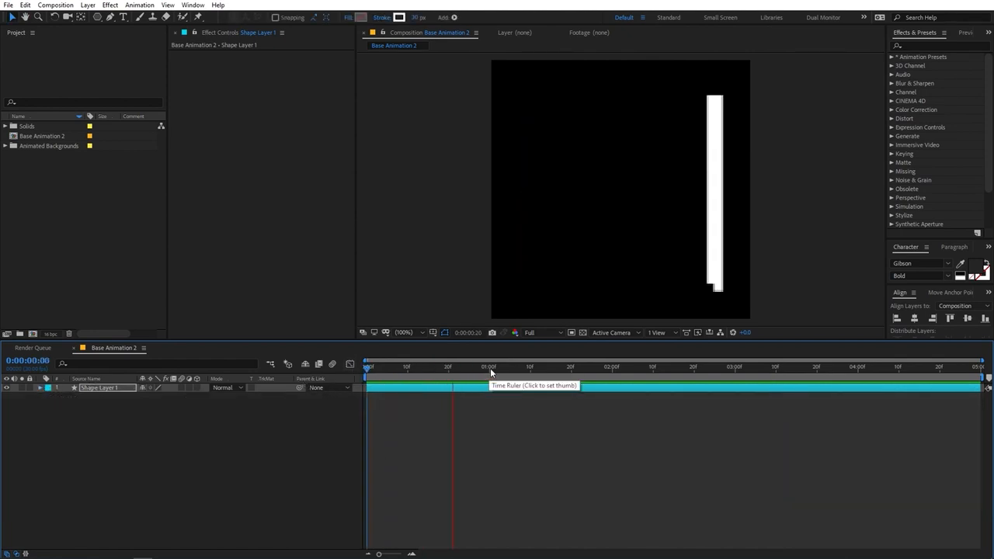
key("space")
left_click_drag(542, 376, 329, 386)
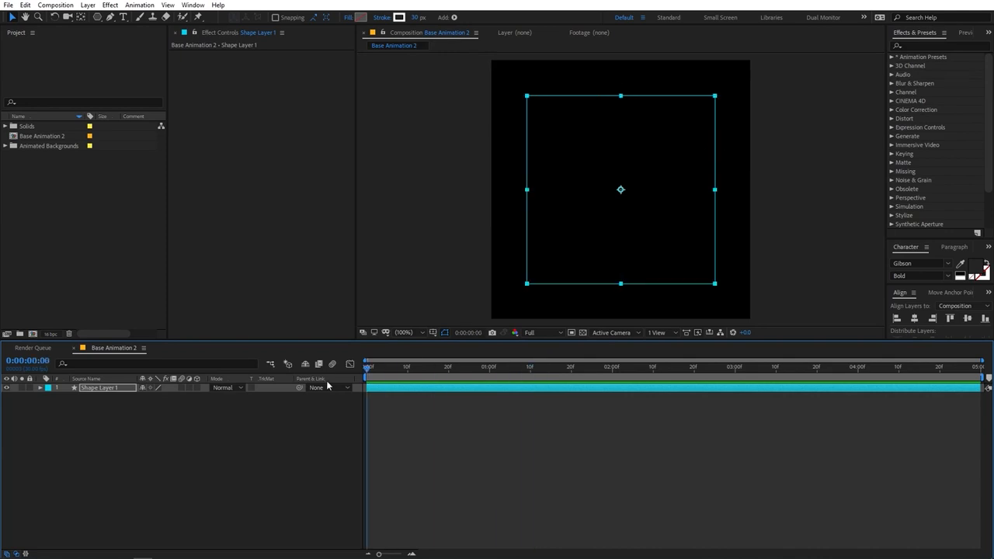
Step: Keyframe the square layer's Rotation at 0° at 0 seconds and 90° at 3 seconds
left_click(119, 390)
key("r")
left_click(67, 398)
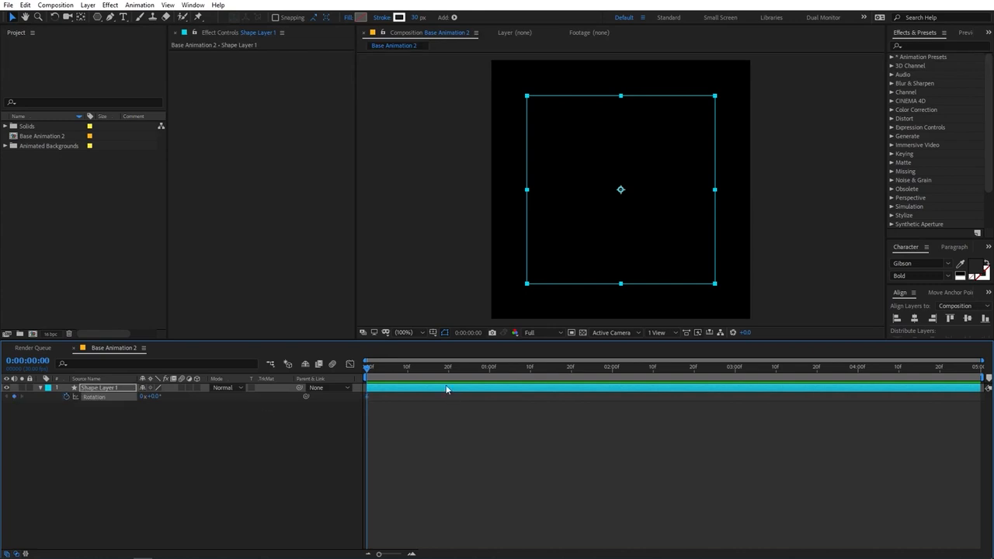
left_click_drag(373, 374, 736, 383)
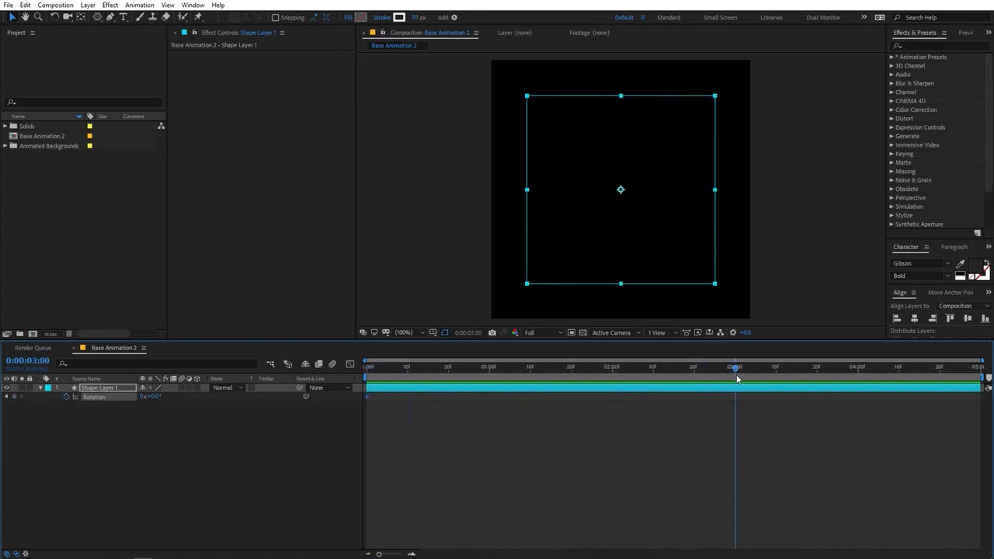
left_click(154, 398)
type("90")
key("Return")
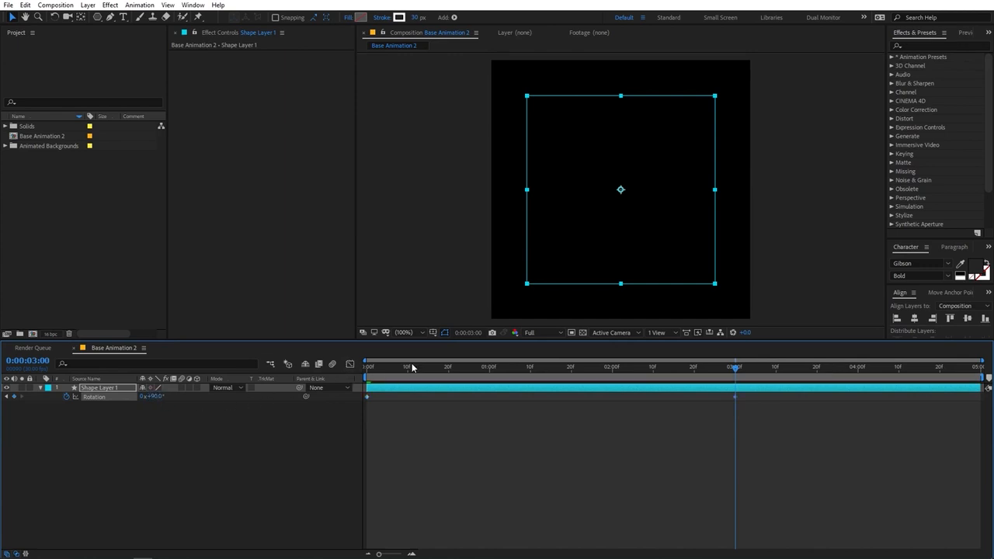
Step: Preview the rotation and scale the square layer down to 84.3% so its corners fit inside the composition
key("Home")
key("space")
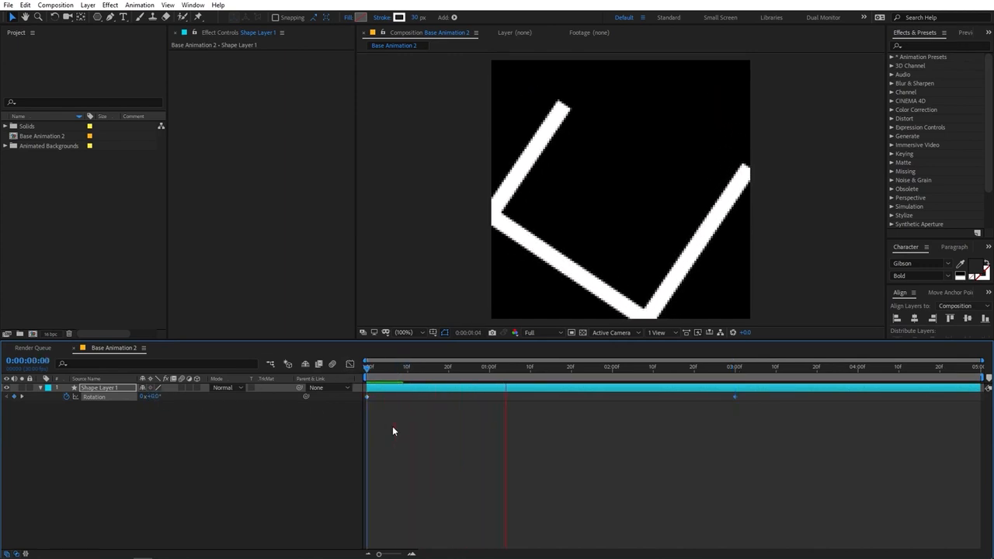
key("space")
left_click_drag(607, 368, 567, 368)
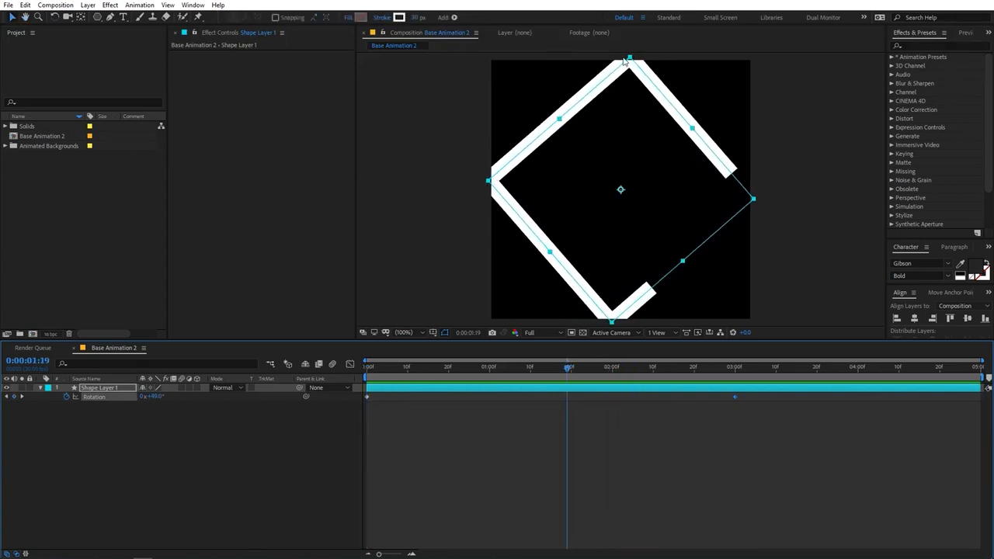
key("s")
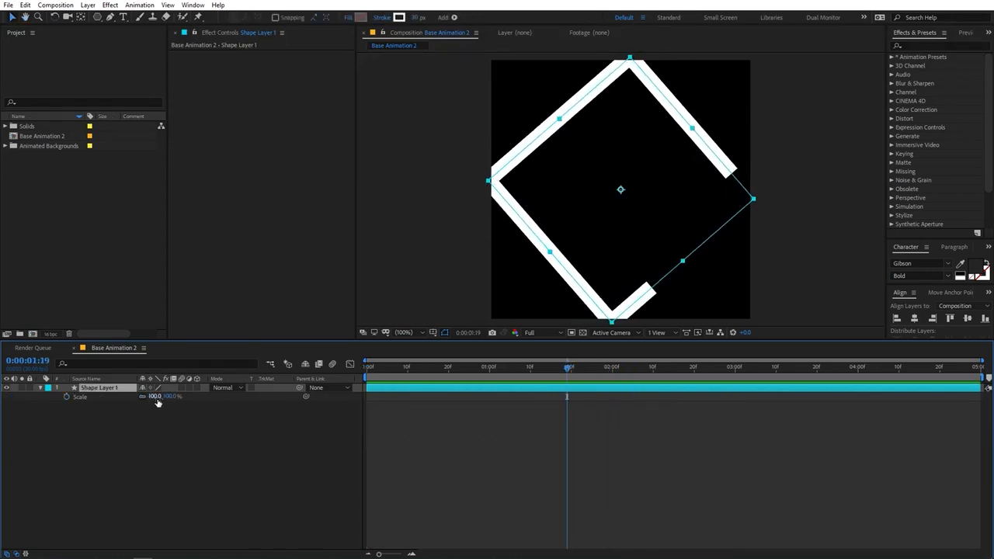
left_click_drag(155, 396, 87, 411)
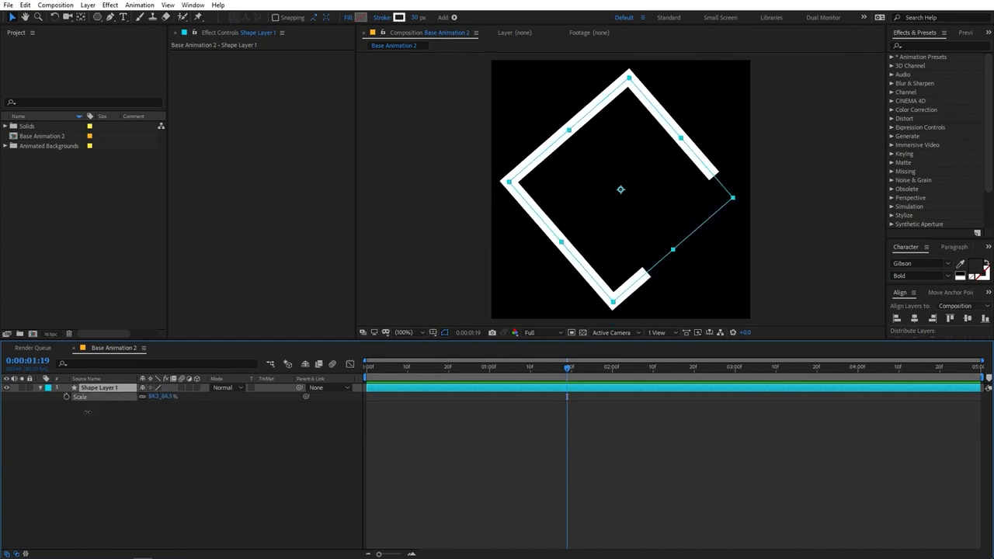
left_click(491, 481)
left_click(448, 386)
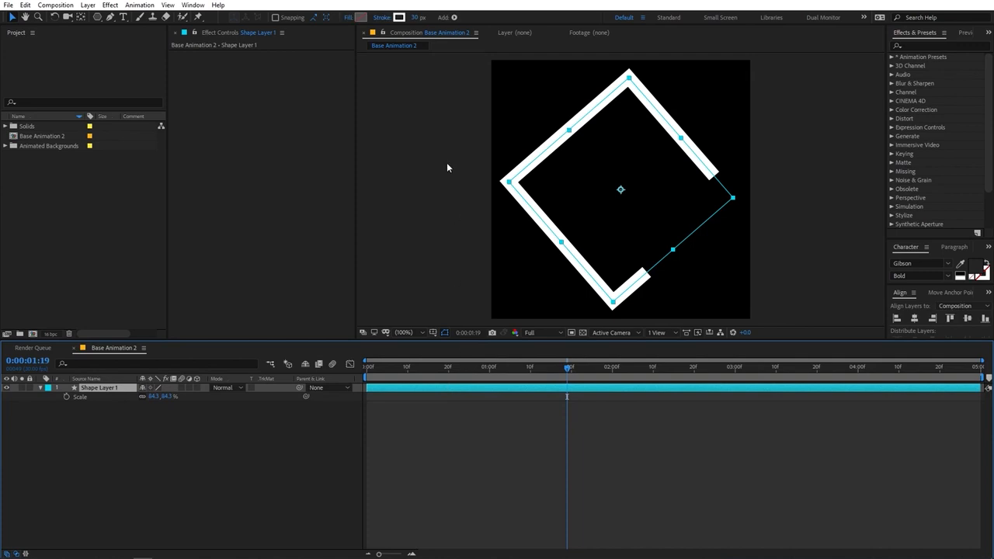
left_click_drag(413, 17, 418, 20)
Step: End the work area at 3 seconds, trim the composition to it and play the result
left_click_drag(570, 374, 754, 386)
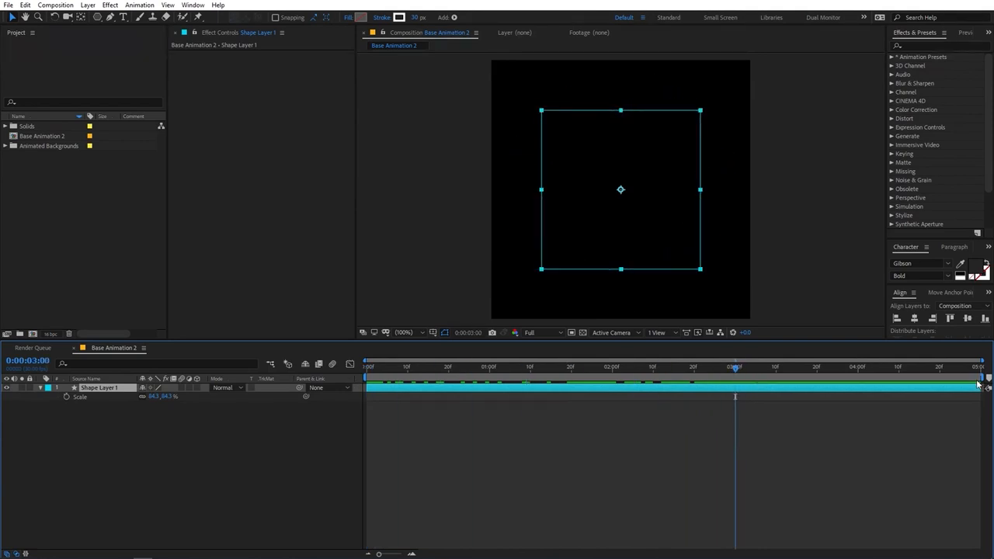
left_click_drag(987, 378, 737, 378)
right_click(735, 378)
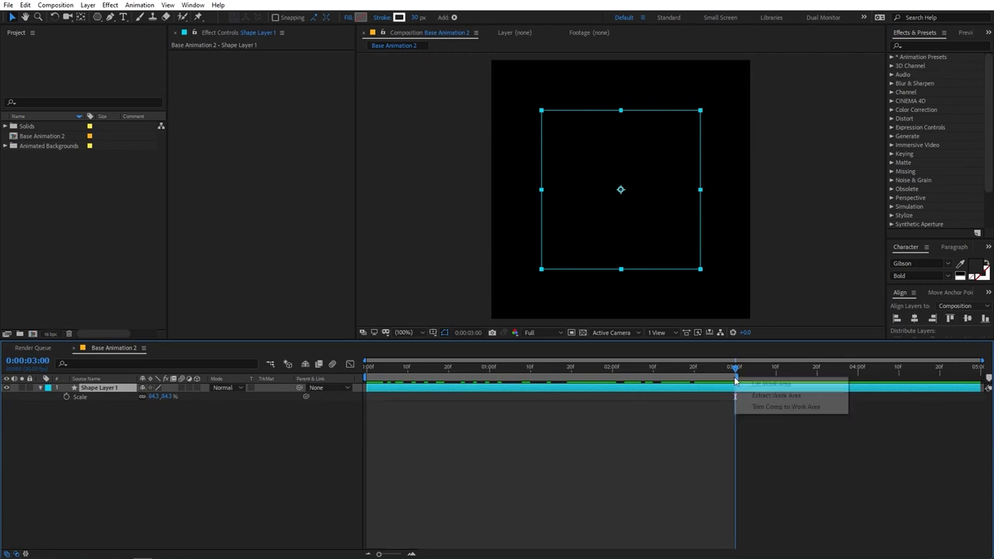
left_click(759, 413)
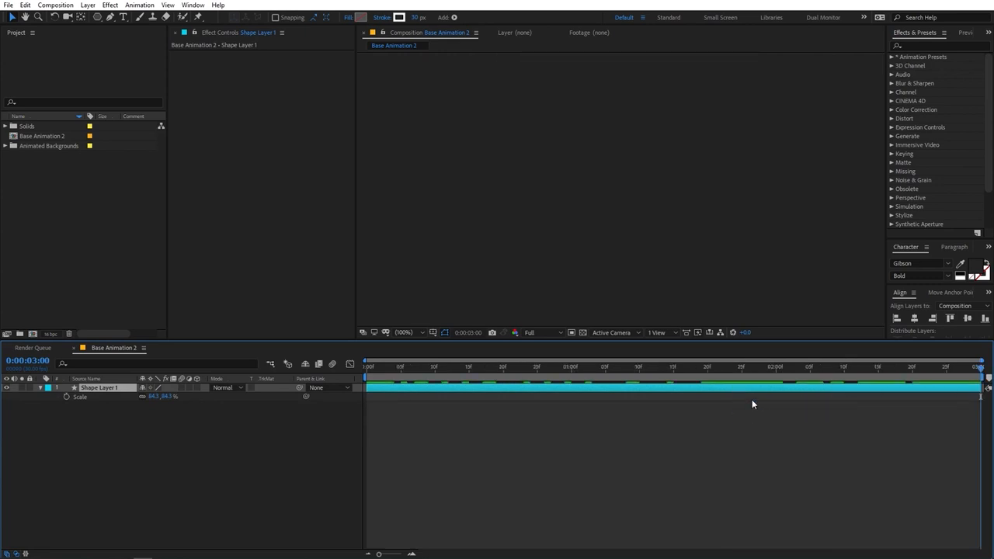
key("Home")
key("space")
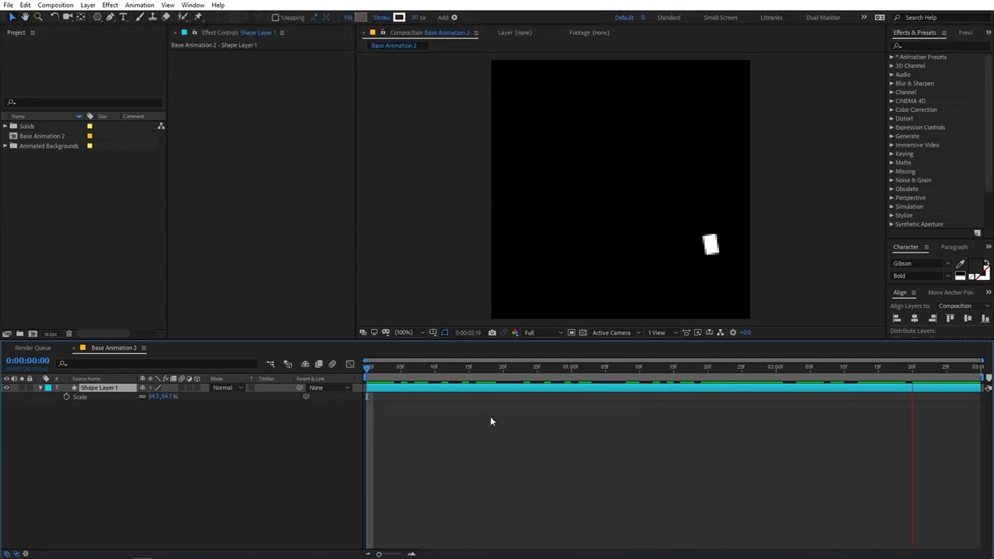
Step: Stop the playback and create a composition named Animation 2 at 1920 × 1080 px with a duration of 30 seconds
key("space")
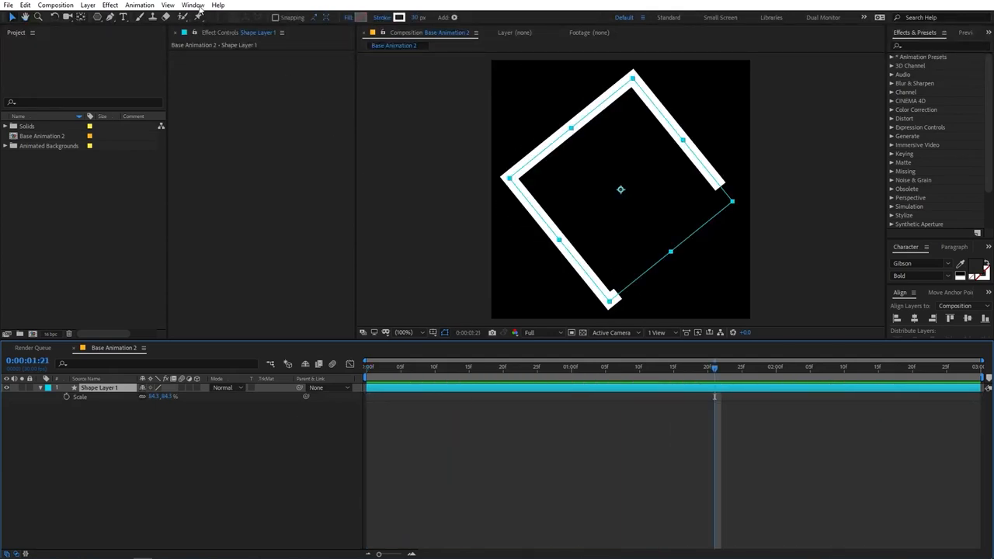
left_click(69, 7)
left_click(78, 16)
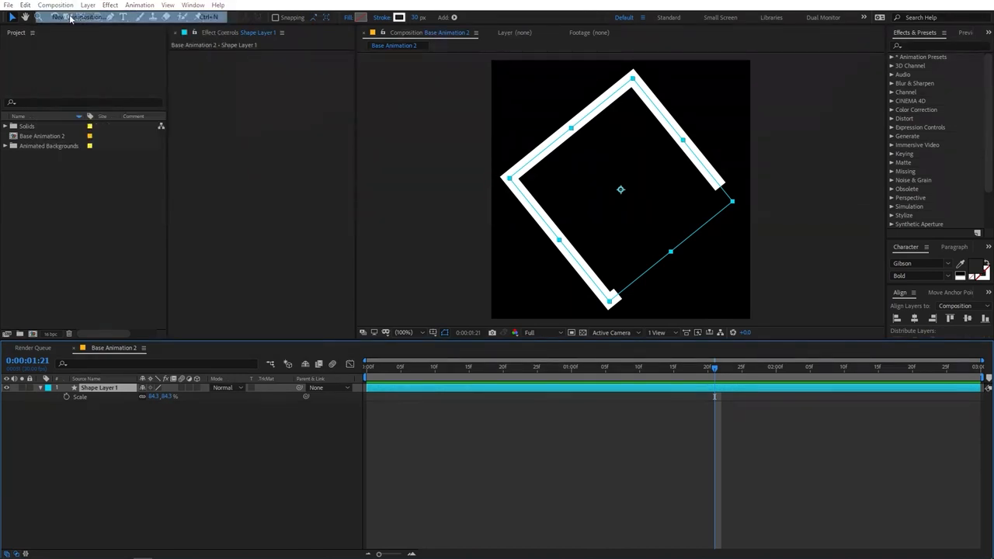
type("Animation 2")
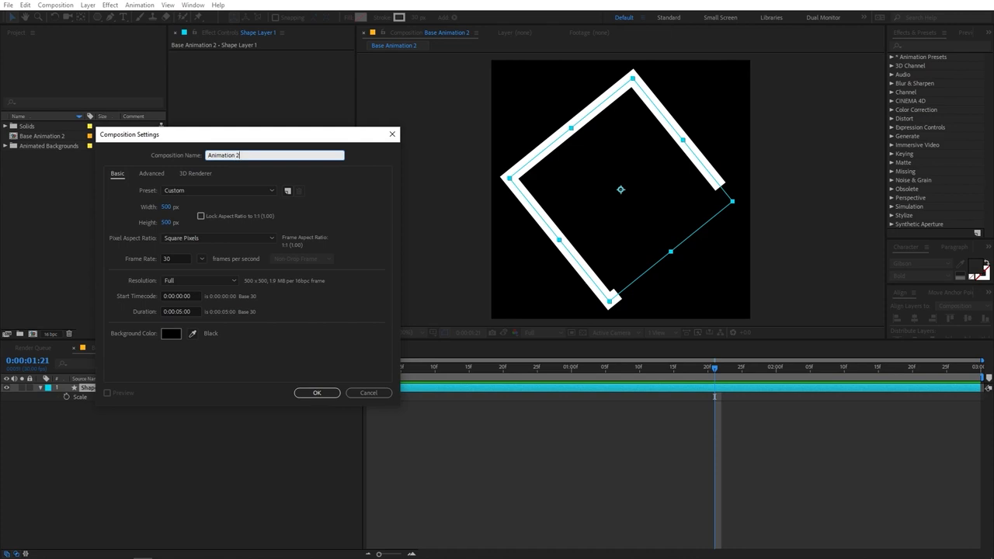
left_click(168, 207)
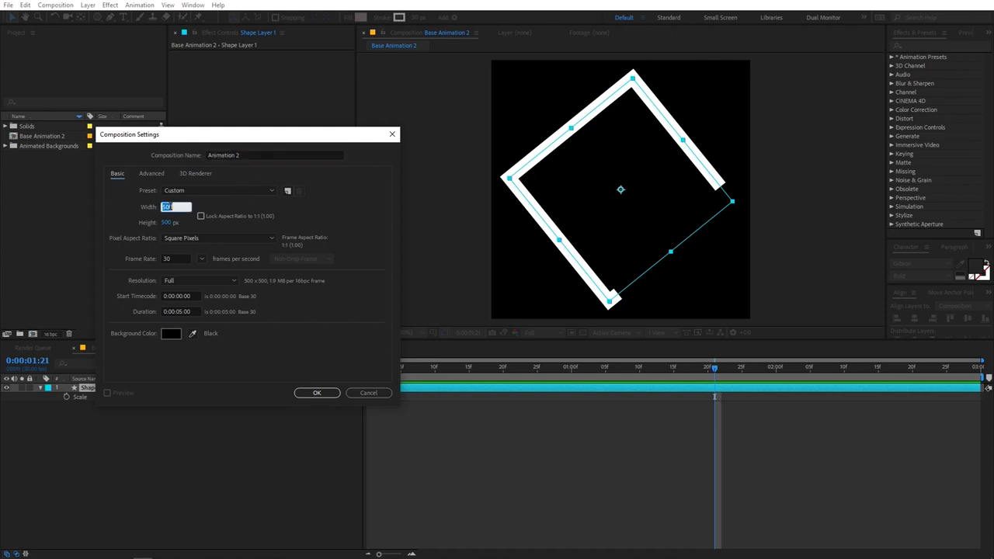
type("1920")
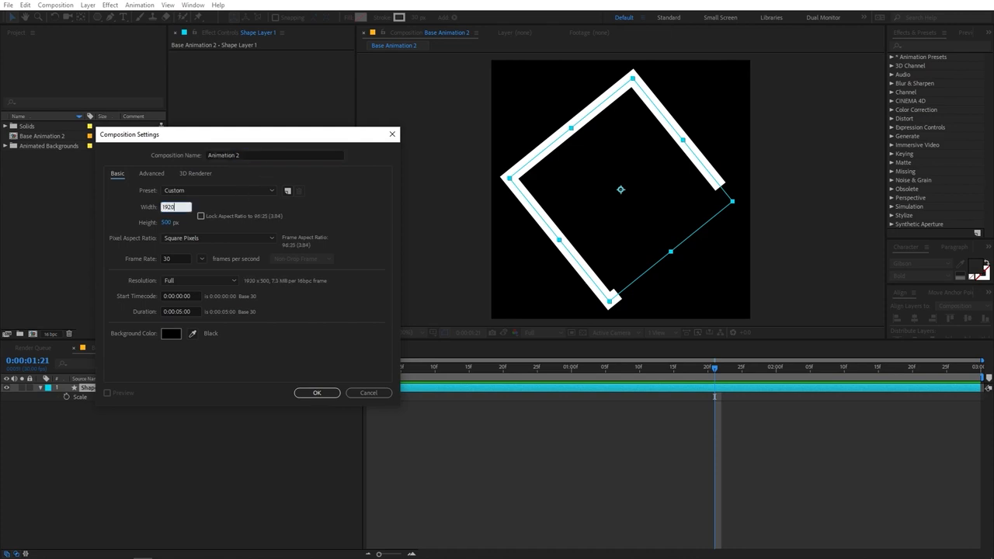
key("Tab")
type("1080")
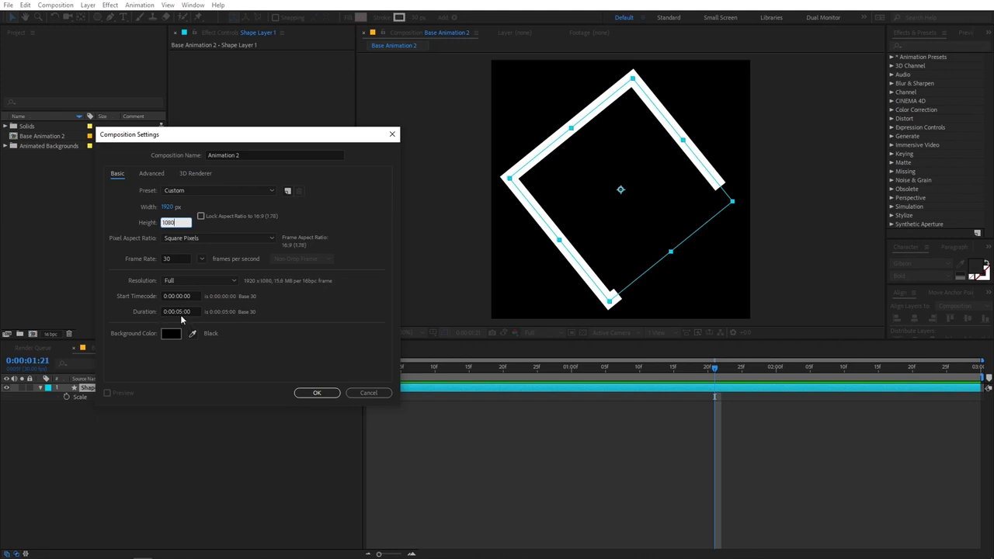
left_click(179, 311)
key("BackSpace")
key("BackSpace")
type("30")
left_click(316, 392)
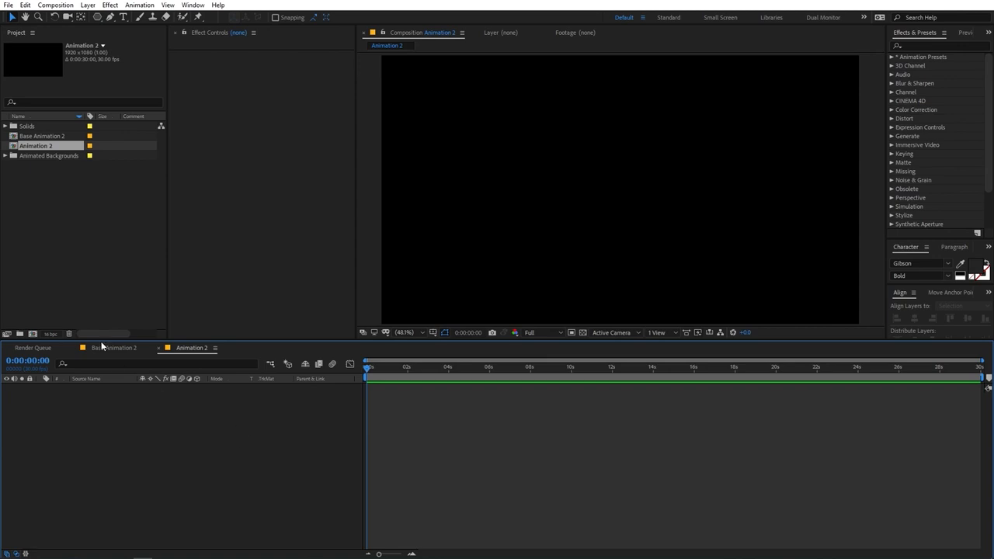
Step: Add the Base Animation 2 composition as a layer in Animation 2 and preview it, stopping at about 1:11
left_click(76, 262)
left_click_drag(39, 136, 119, 420)
key("space")
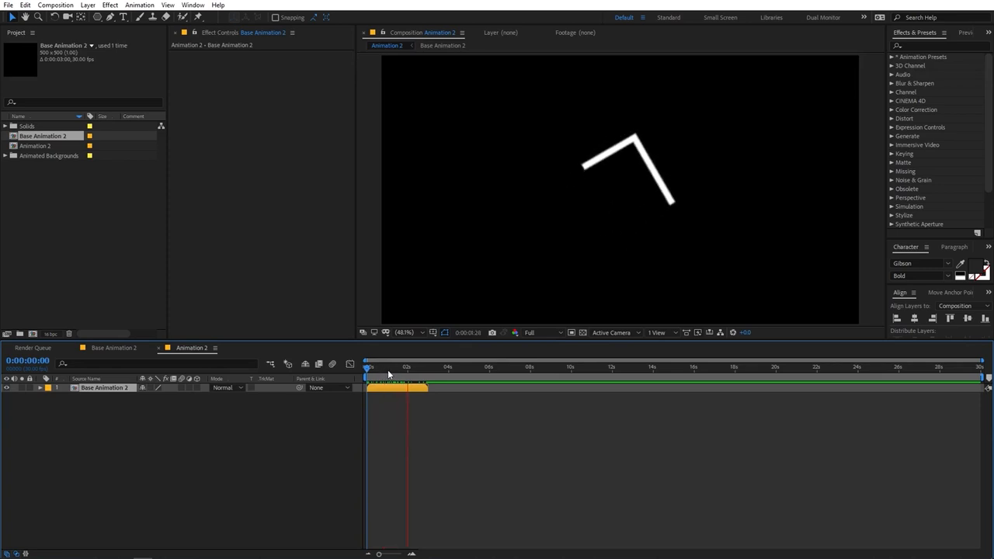
mouse_move(392, 369)
left_mouse_down()
mouse_move(402, 369)
mouse_move(394, 375)
left_mouse_up()
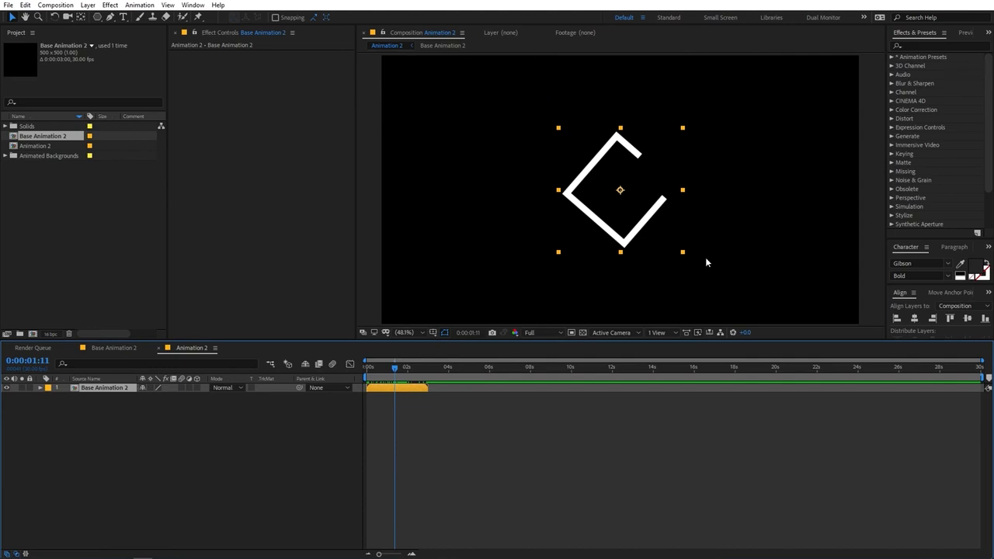
Step: Find the CC RepeTile effect and apply it to the Base Animation 2 layer
left_click(935, 45)
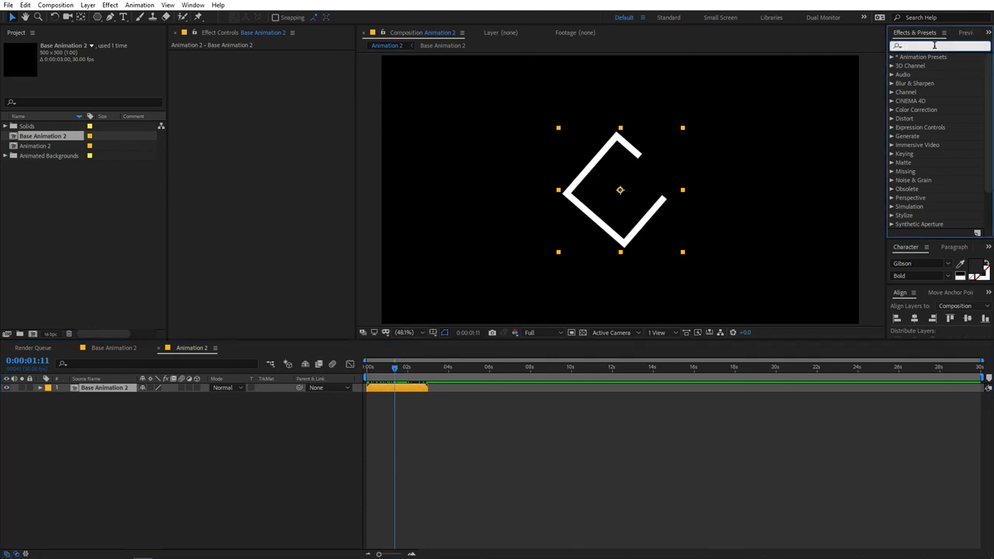
type("cc")
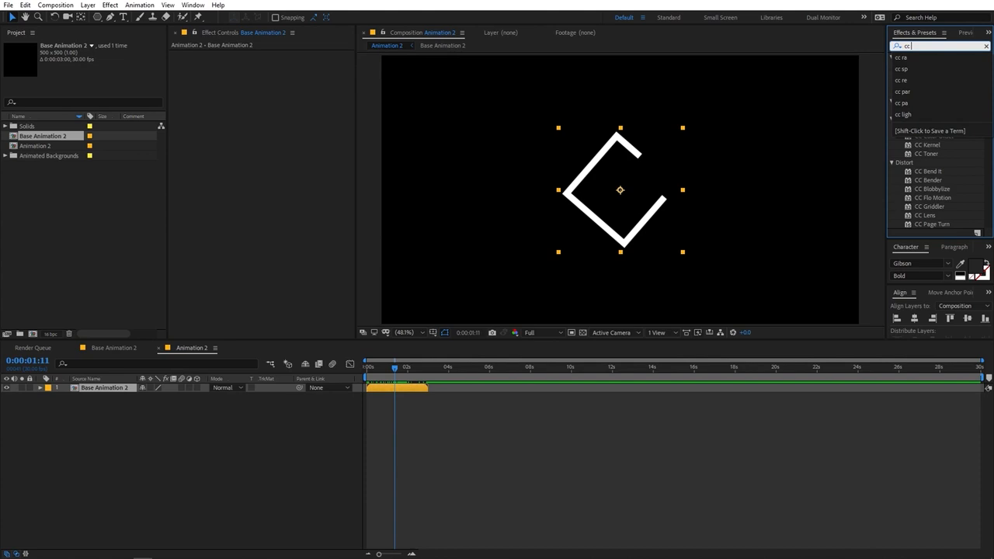
type(" re")
left_click_drag(932, 67, 101, 392)
left_click(167, 441)
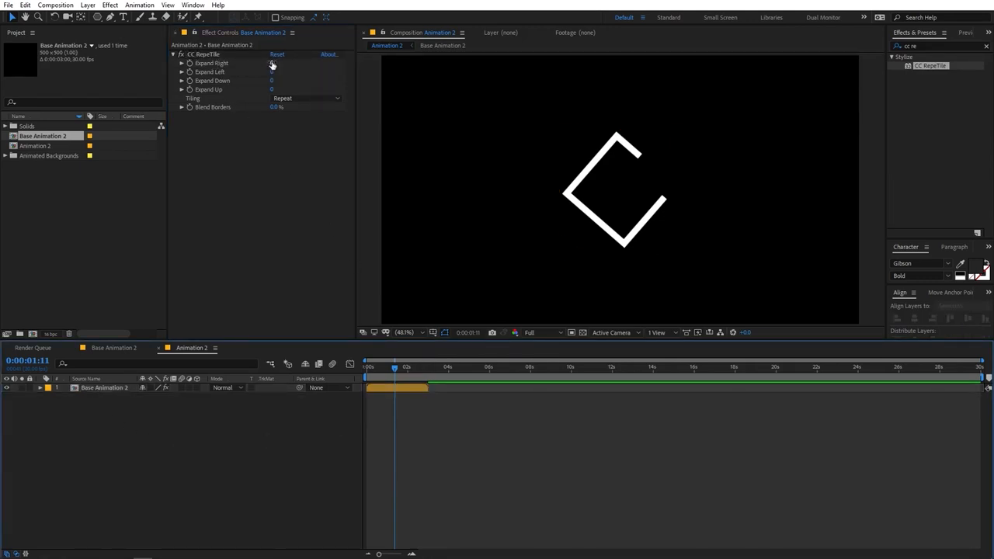
Step: Set CC RepeTile's Expand Right and Expand Left to 3000 each
left_click_drag(272, 65, 712, 78)
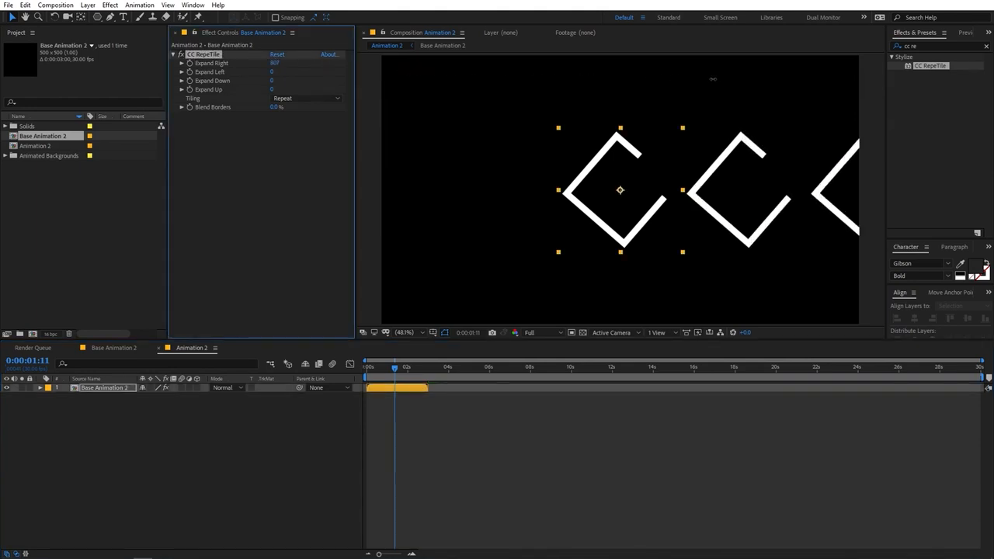
left_click(276, 64)
type("3")
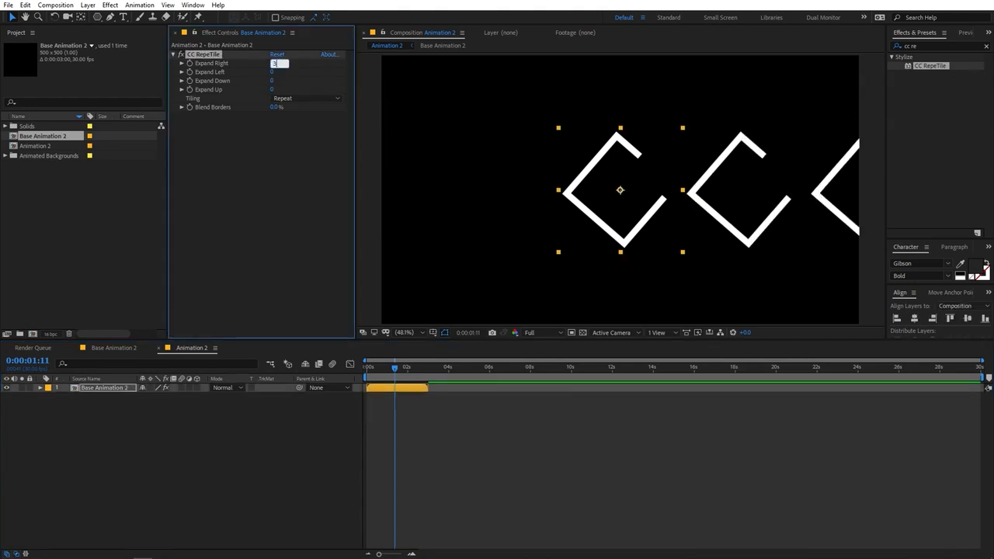
type("000")
key("Tab")
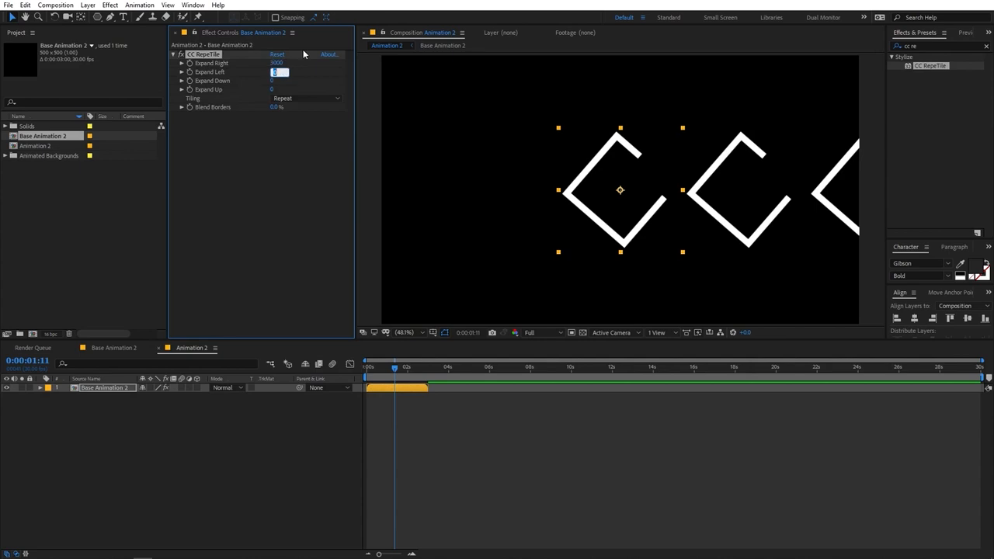
type("300")
key("Tab")
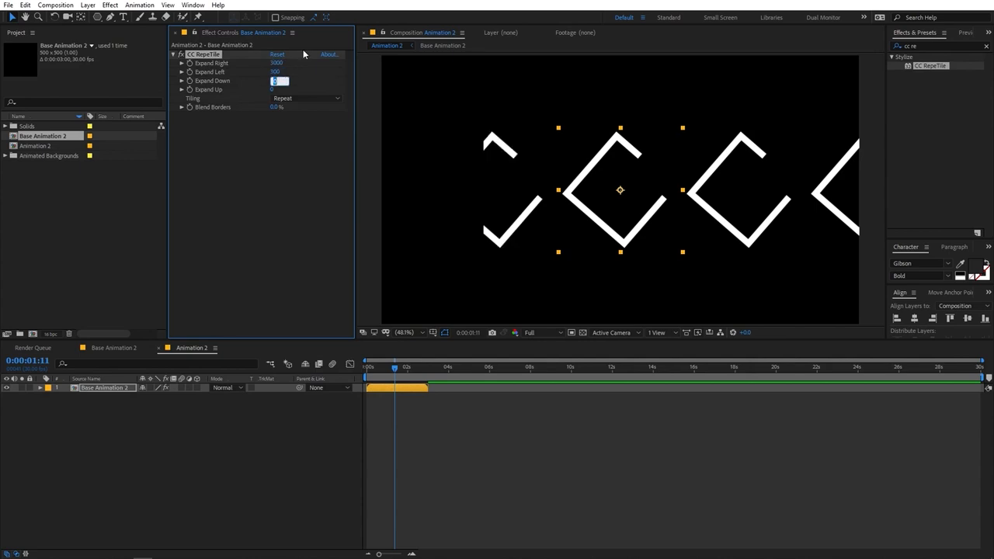
left_click(273, 70)
type("3000")
key("Tab")
Step: Set CC RepeTile's Expand Down and Expand Up to 2000 each and check the tiled coverage of the frame
type("2000")
key("Tab")
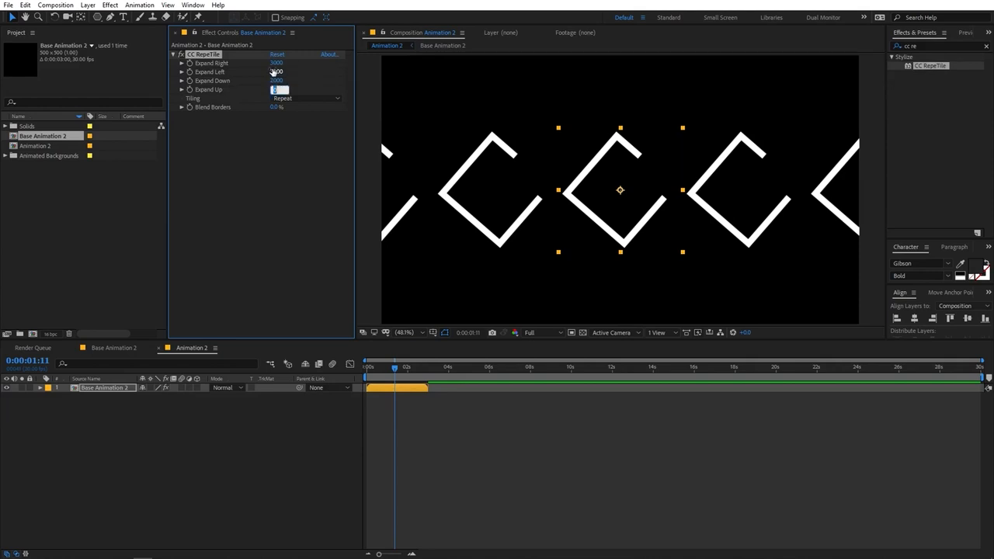
type("2000")
key("Return")
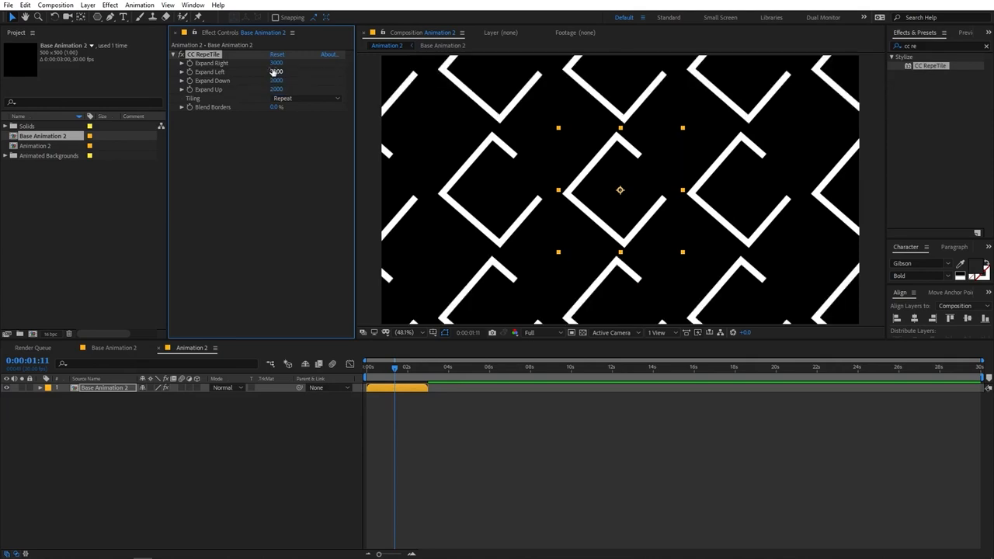
scroll(617, 217, "down", 2)
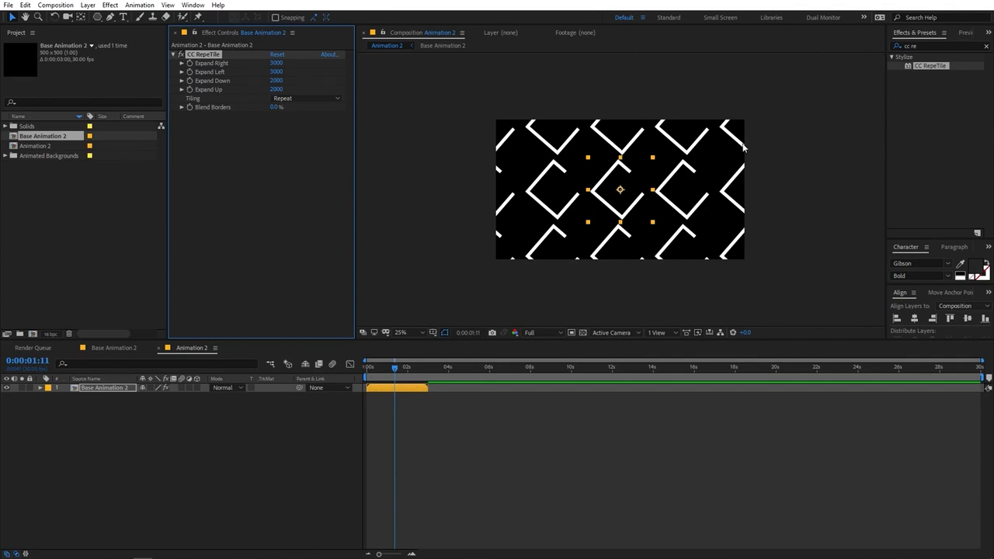
key("grave")
key("grave")
scroll(670, 203, "up", 2)
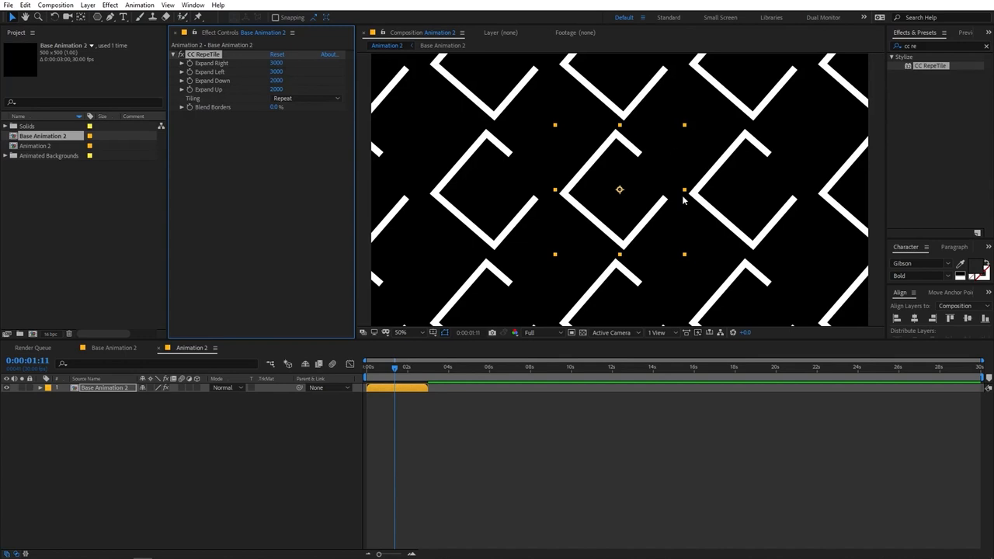
Step: Show the Base Animation 2 layer's Scale property and reduce it to 16%
left_click(98, 388)
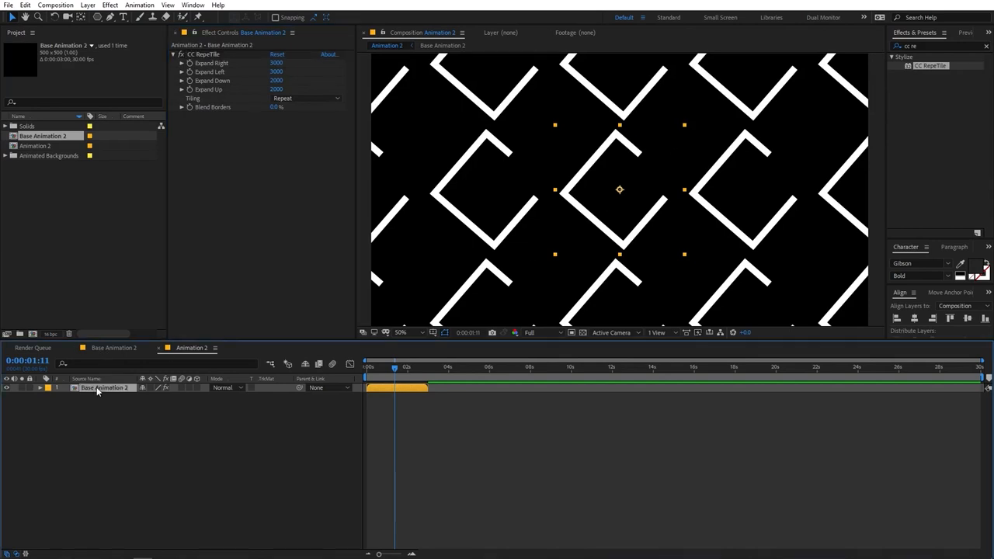
key("s")
left_click_drag(159, 396, 129, 413)
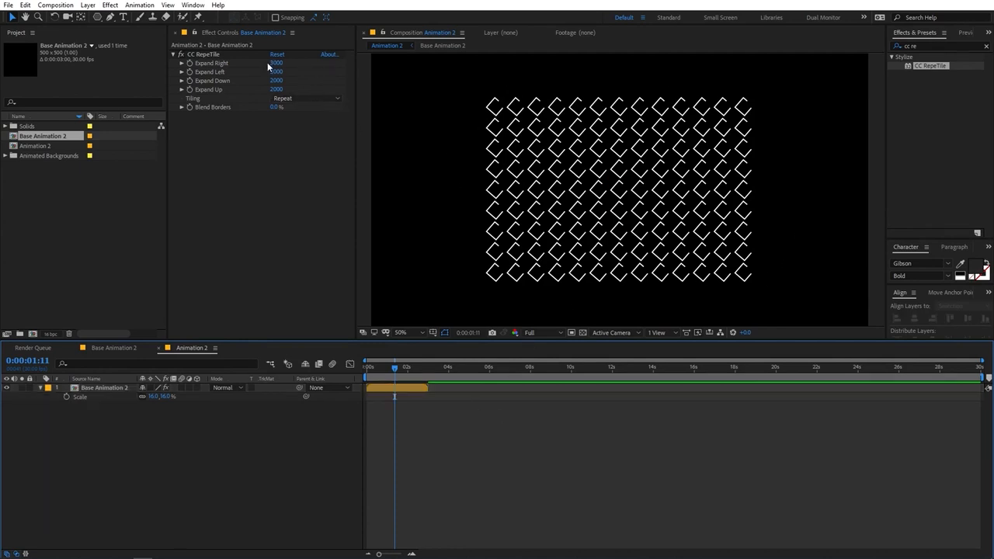
Step: Try extending CC RepeTile's Expand Right beyond 3000 and undo the change
left_click_drag(275, 63, 307, 63)
left_click_drag(690, 81, 990, 111)
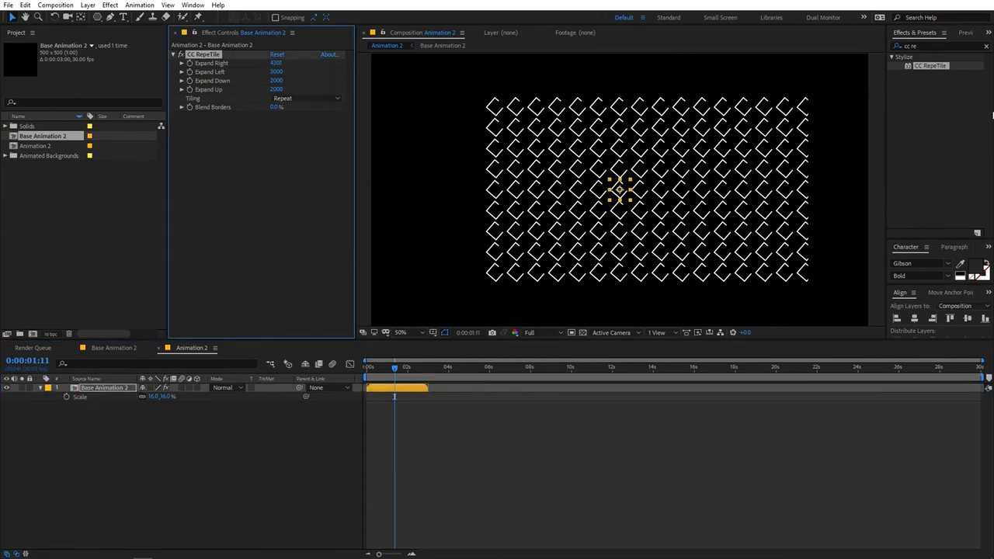
key("ctrl+z")
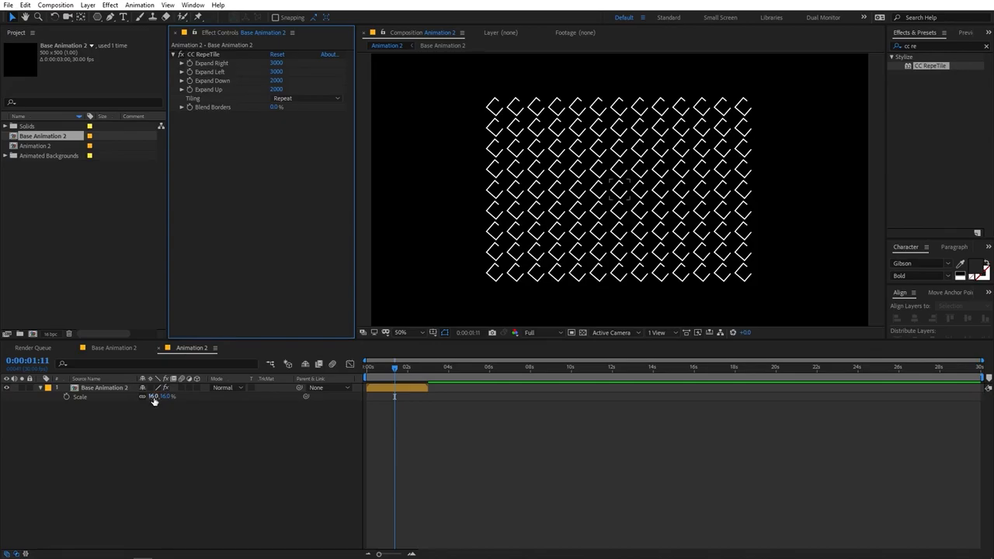
Step: Enlarge the tiled layer so the pattern fills the frame, trying a Scale of 38% and settling on 40%
left_click_drag(154, 401, 195, 401)
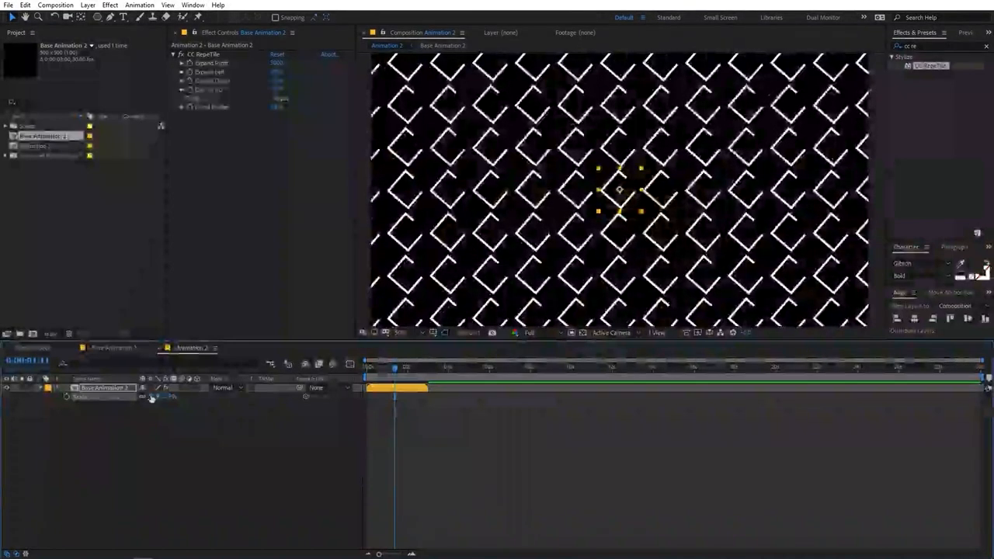
left_click(158, 396)
type("38")
key("Return")
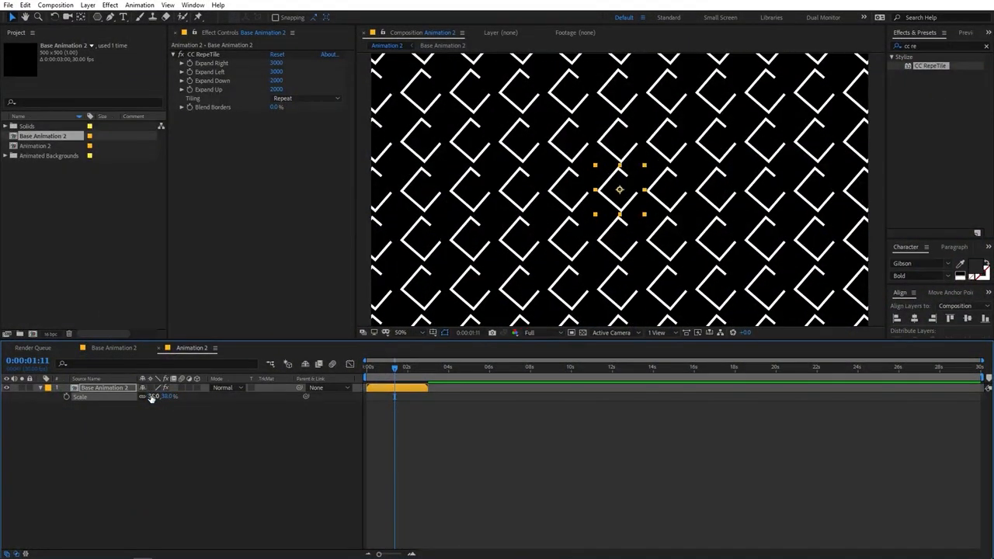
left_click(500, 448)
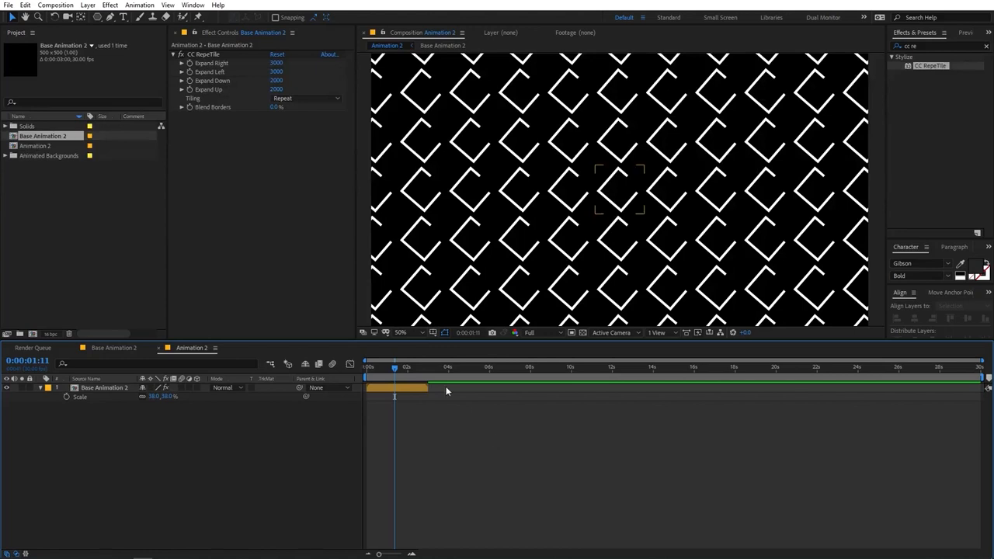
left_click(158, 395)
type("40")
key("Return")
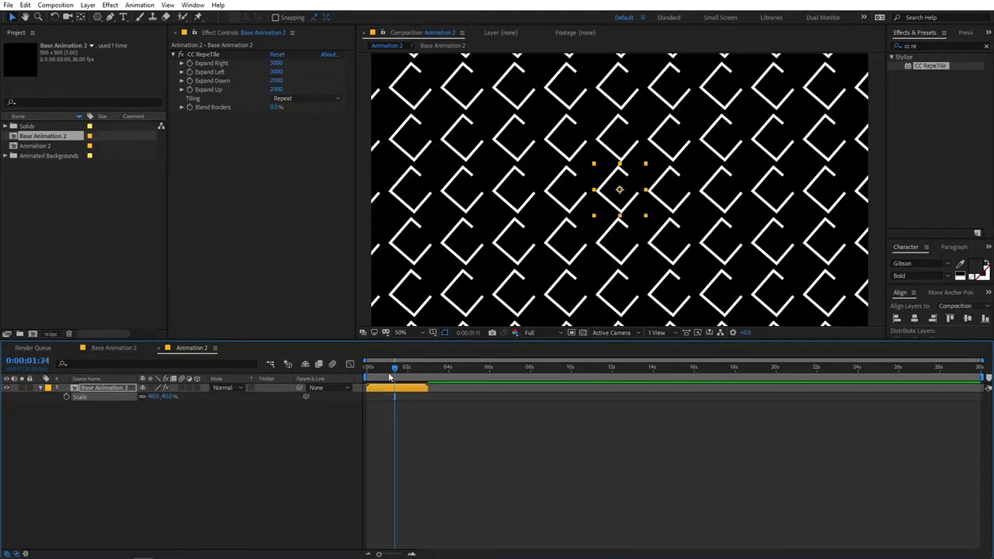
Step: Play and scrub through the tiled animation from the start to review the repeating pattern
key("space")
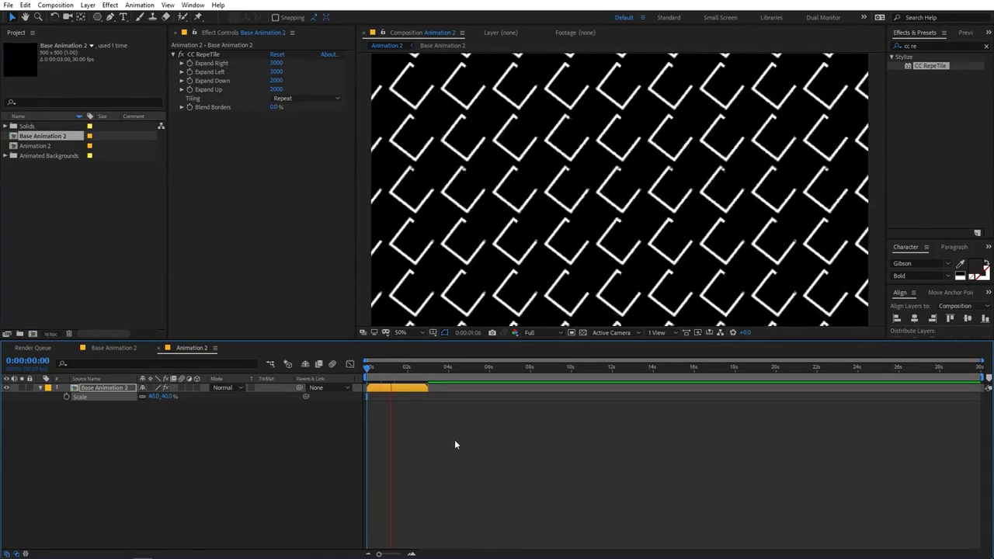
left_click(413, 369)
left_click_drag(417, 370, 372, 369)
key("space")
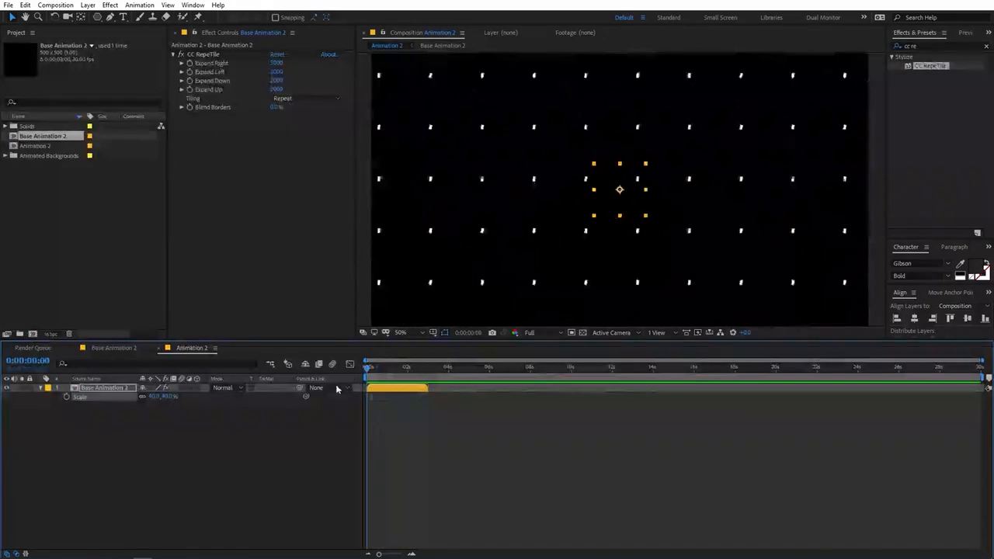
key("space")
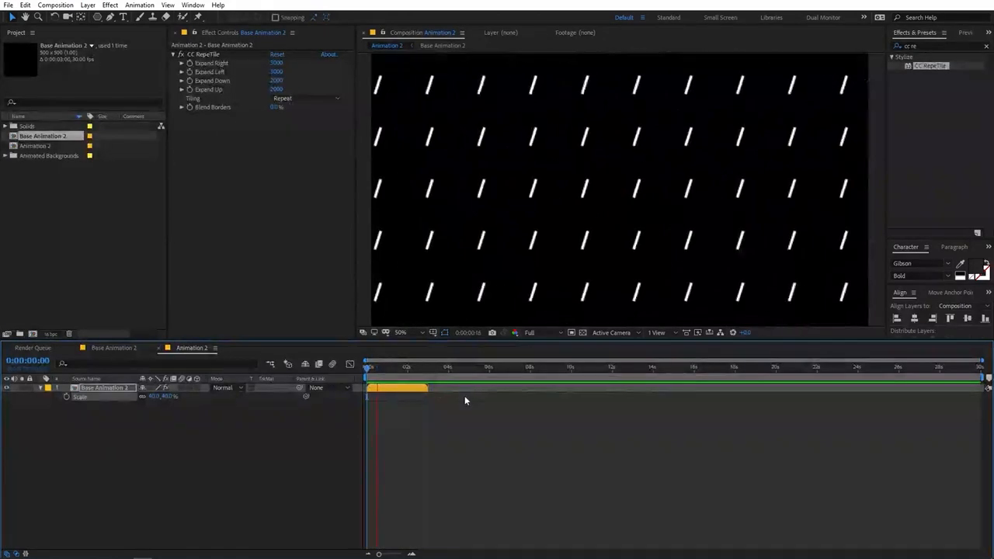
left_click_drag(416, 367, 402, 371)
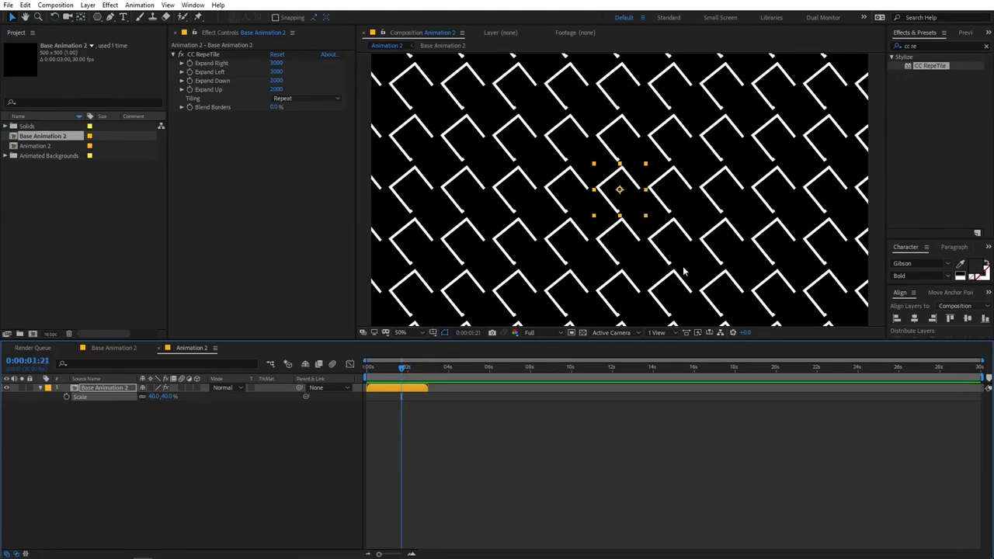
Step: Enable time remapping on the Base Animation 2 layer
left_click(117, 388)
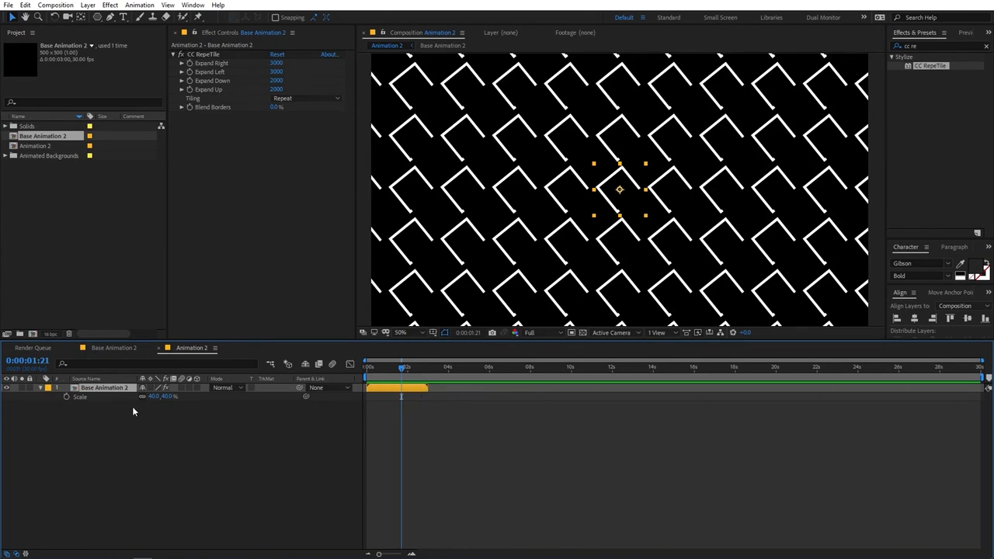
right_click(92, 391)
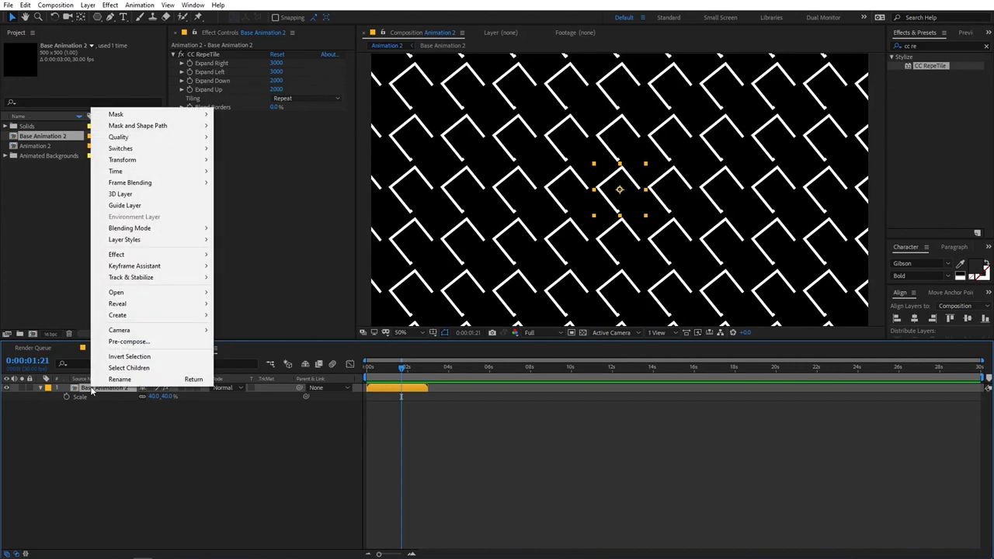
mouse_move(133, 175)
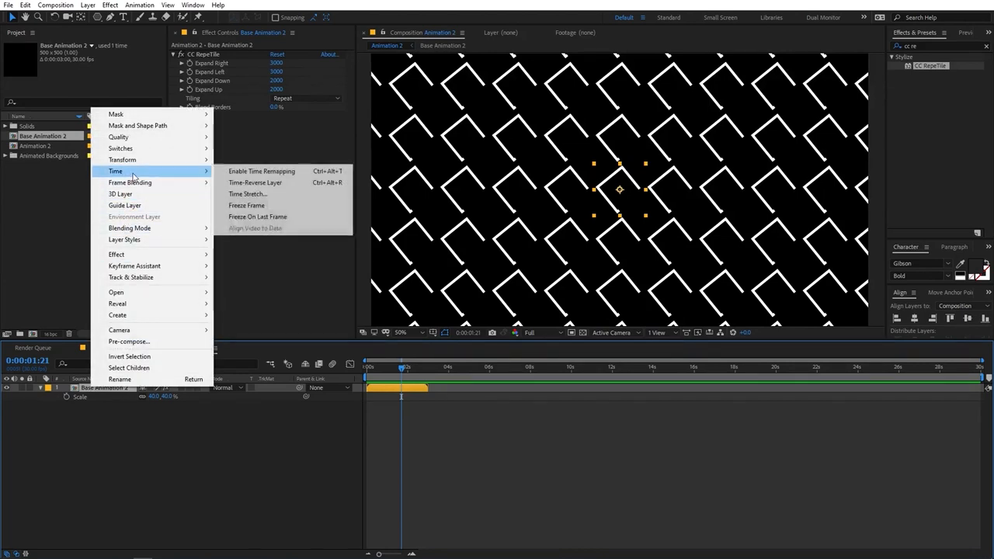
left_click(242, 172)
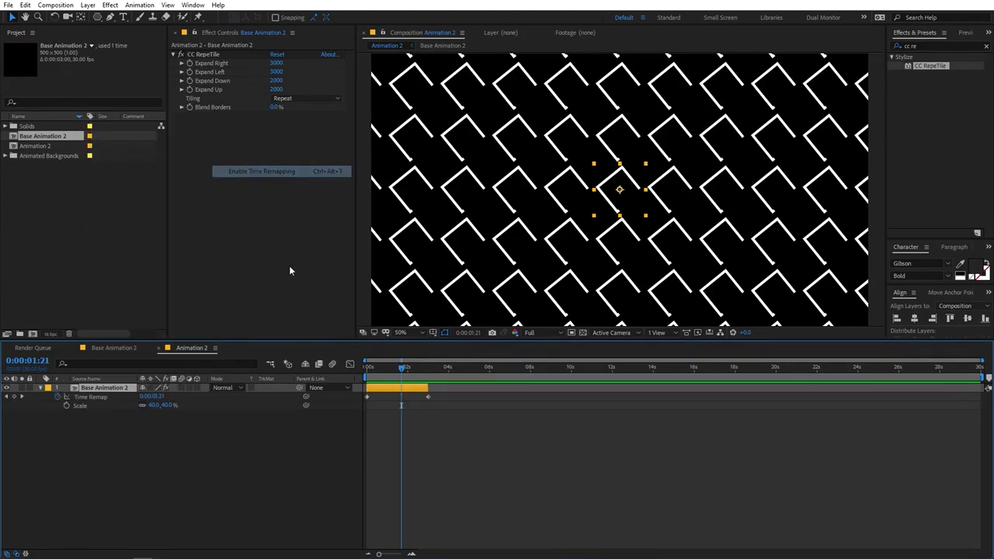
Step: Add the expression loopOut() to the layer's Time Remap property at the start of the composition
key("Home")
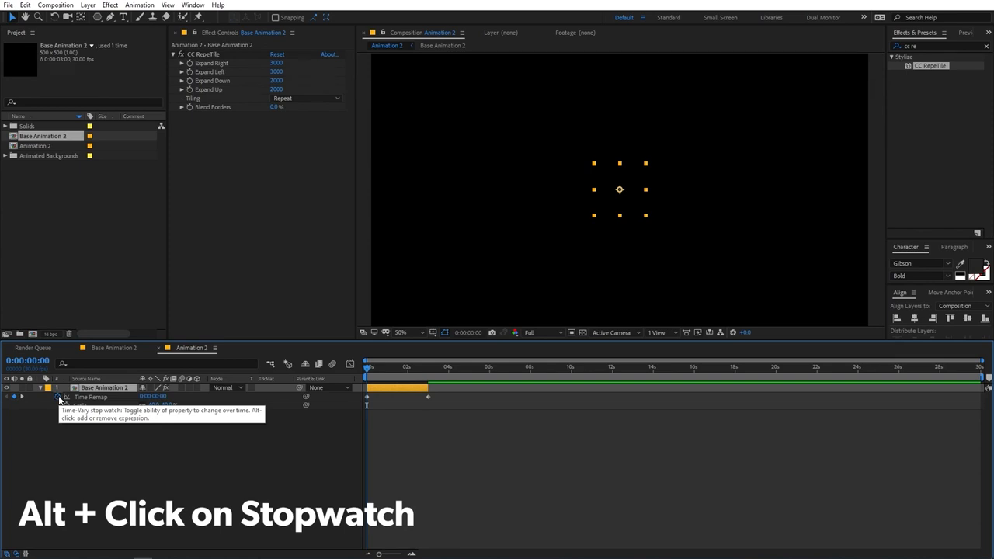
left_click(59, 396, "alt")
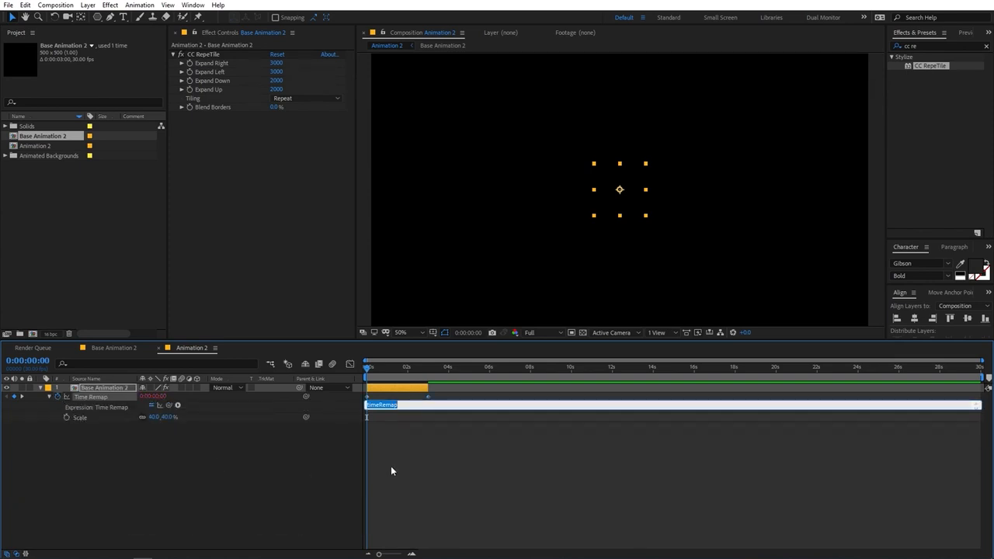
key("BackSpace")
type("loopOut(")
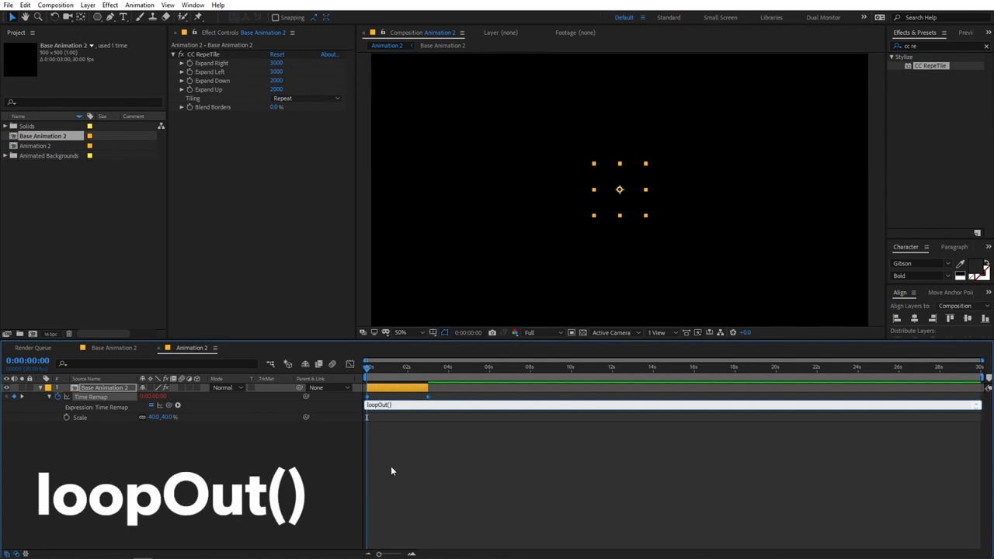
left_click(391, 466)
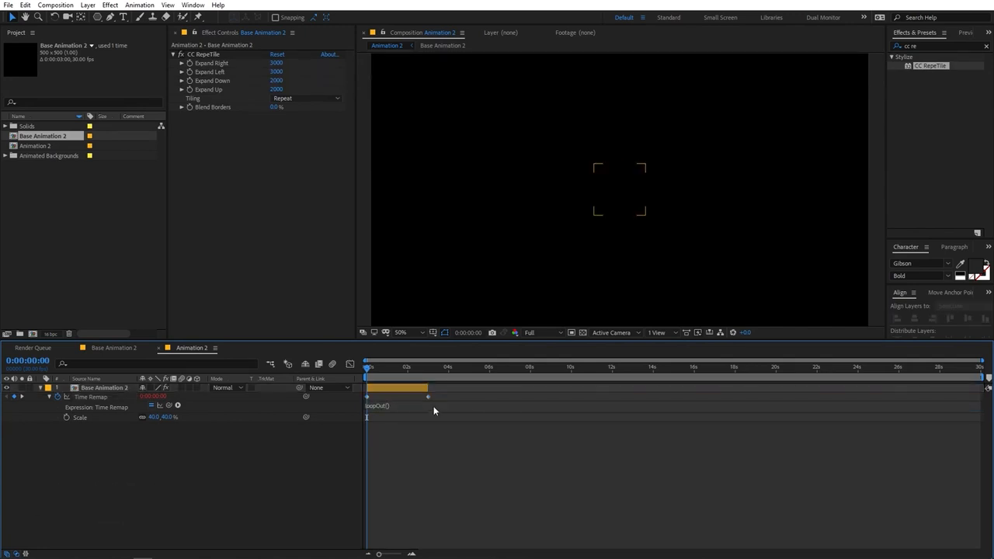
Step: Extend the looped layer, slide it about 3 seconds earlier, and stretch its end to the 30-second end of the composition
left_click_drag(428, 387, 980, 388)
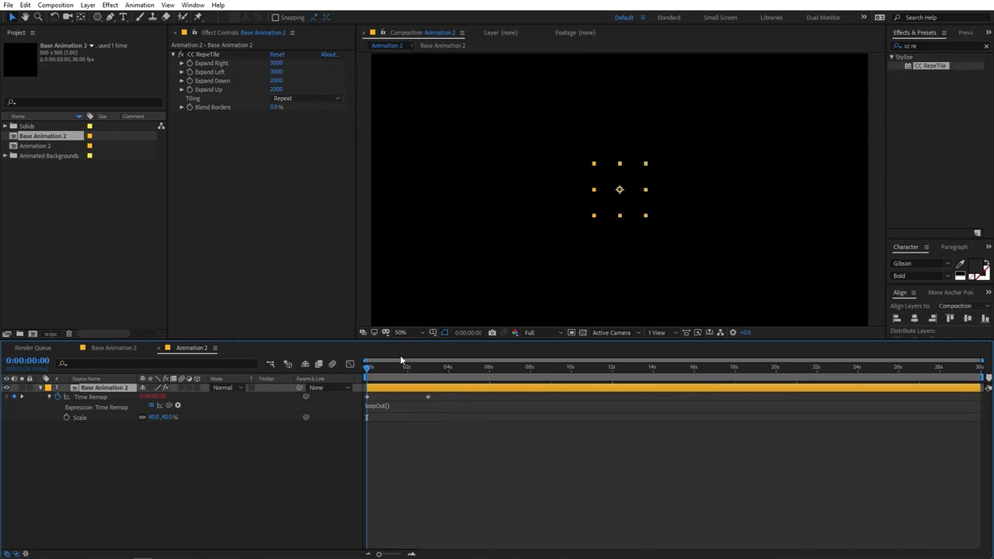
mouse_move(416, 366)
left_mouse_down()
mouse_move(407, 367)
mouse_move(428, 371)
left_mouse_up()
left_click_drag(429, 396, 320, 378)
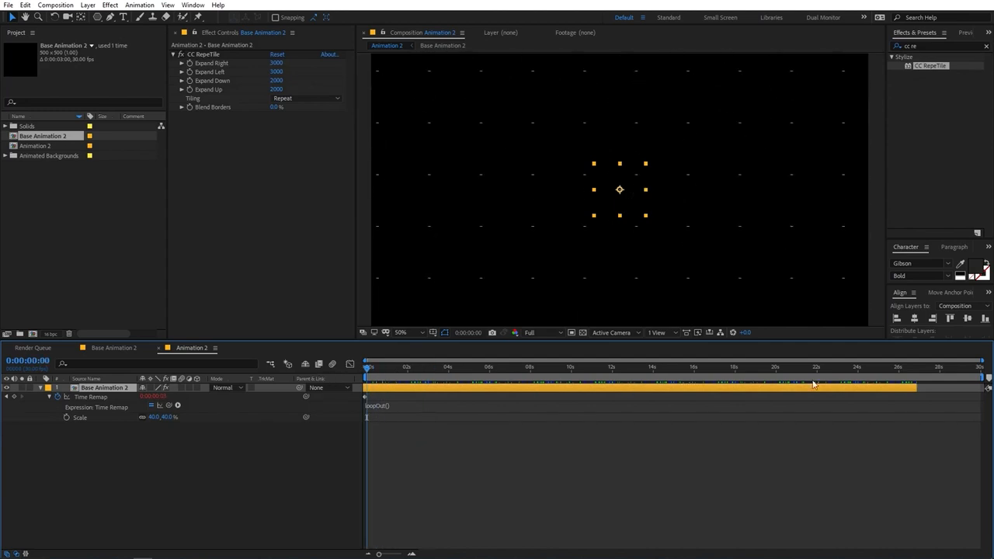
left_click_drag(917, 387, 984, 388)
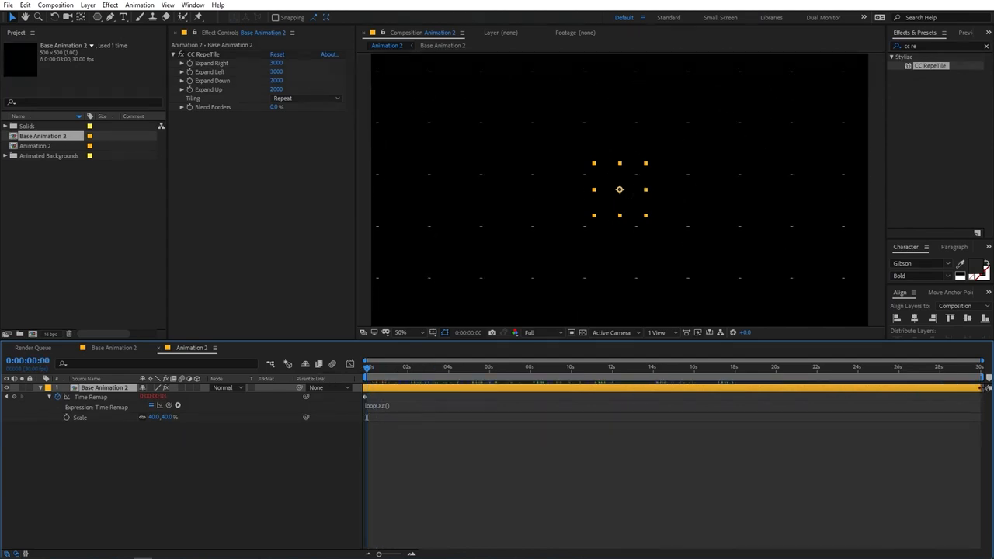
Step: Play the looped pattern from the start and park the playhead at 0:00:01:09 to review it
left_click(622, 484)
key("space")
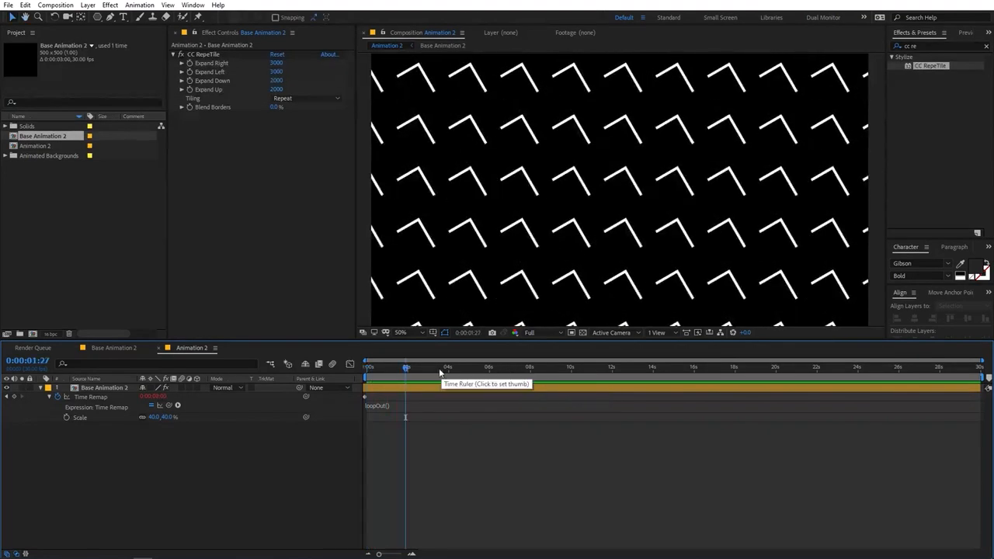
left_click(393, 367)
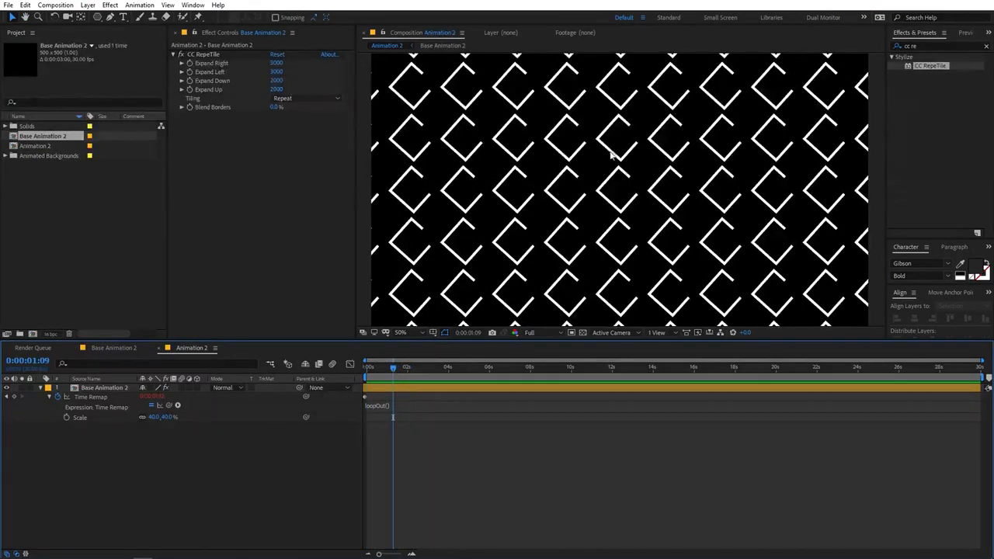
Step: Try the Checker Flip H tiling in CC RepeTile and preview the pattern from the start
left_click(281, 99)
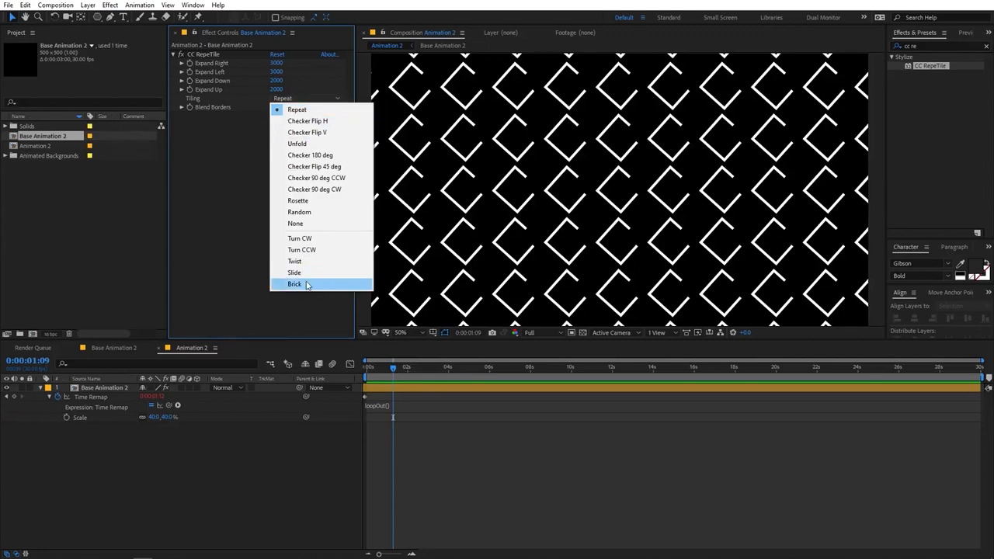
left_click(304, 123)
left_click_drag(387, 367, 368, 367)
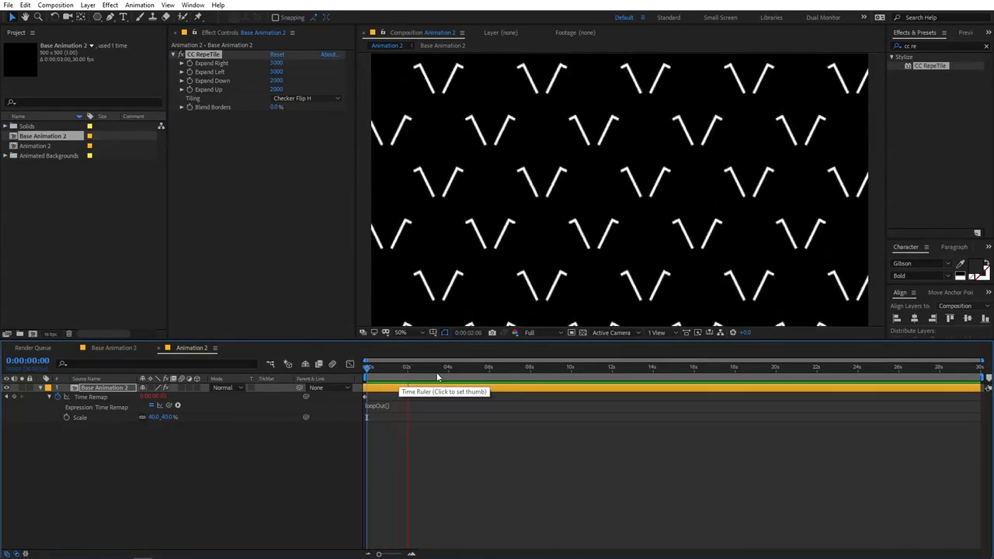
key("space")
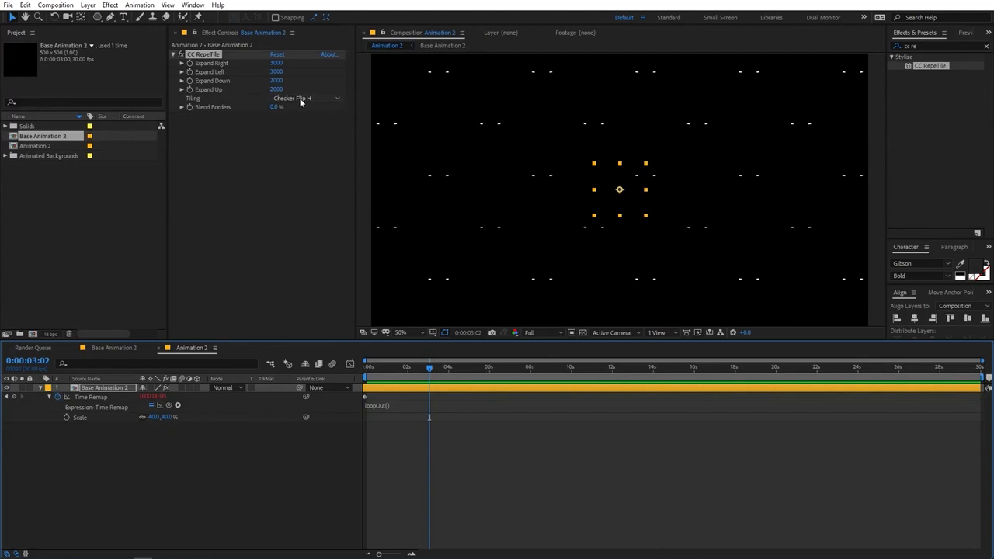
left_click(301, 100)
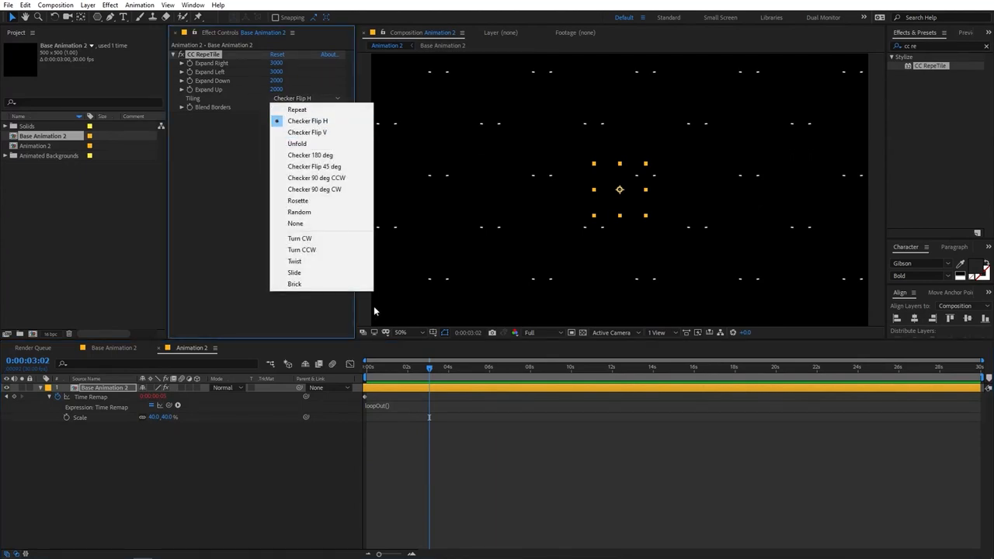
left_click_drag(418, 370, 364, 368)
key("space")
Step: Try the Checker Flip V, Unfold and Random tilings in CC RepeTile while the preview plays
left_click(302, 101)
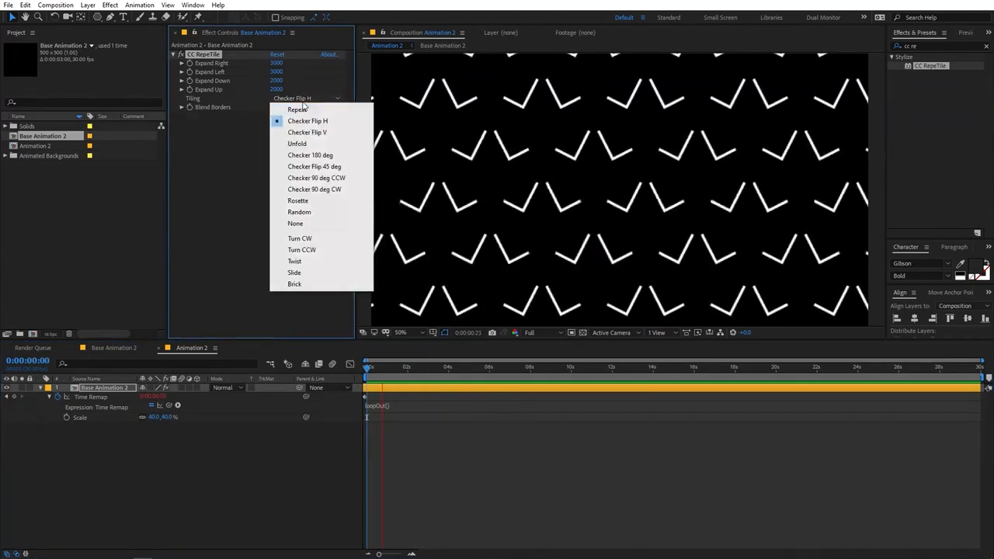
left_click(308, 133)
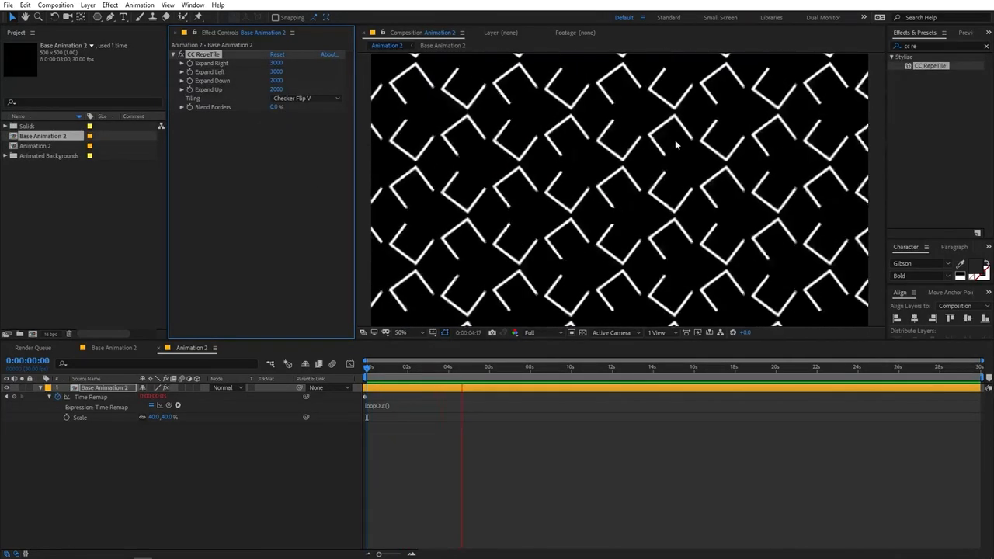
left_click(298, 99)
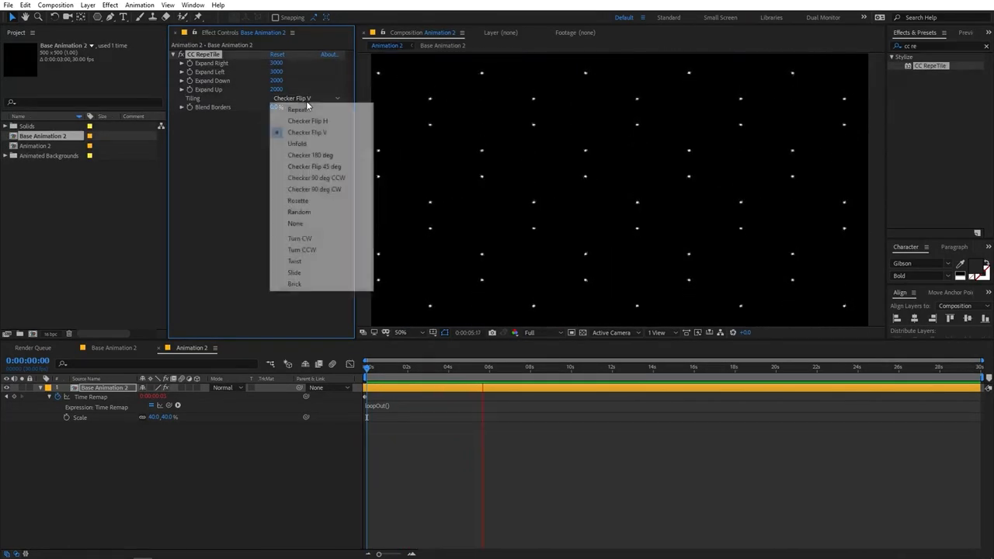
left_click(305, 148)
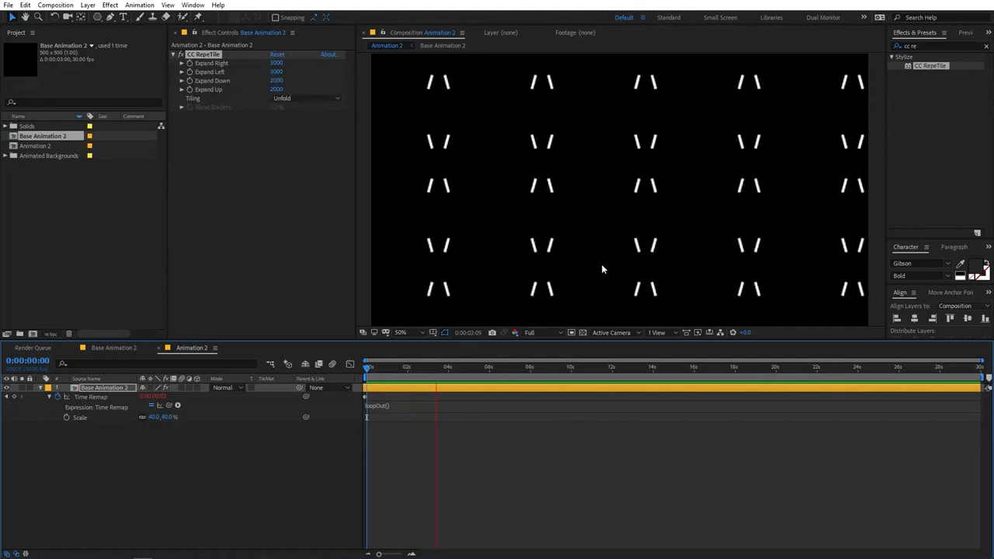
left_click(326, 98)
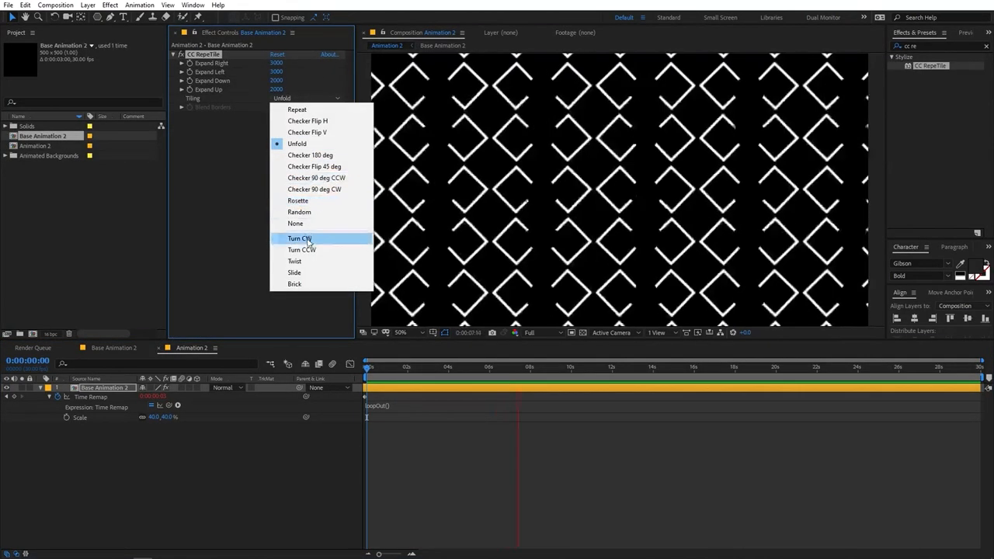
left_click(299, 212)
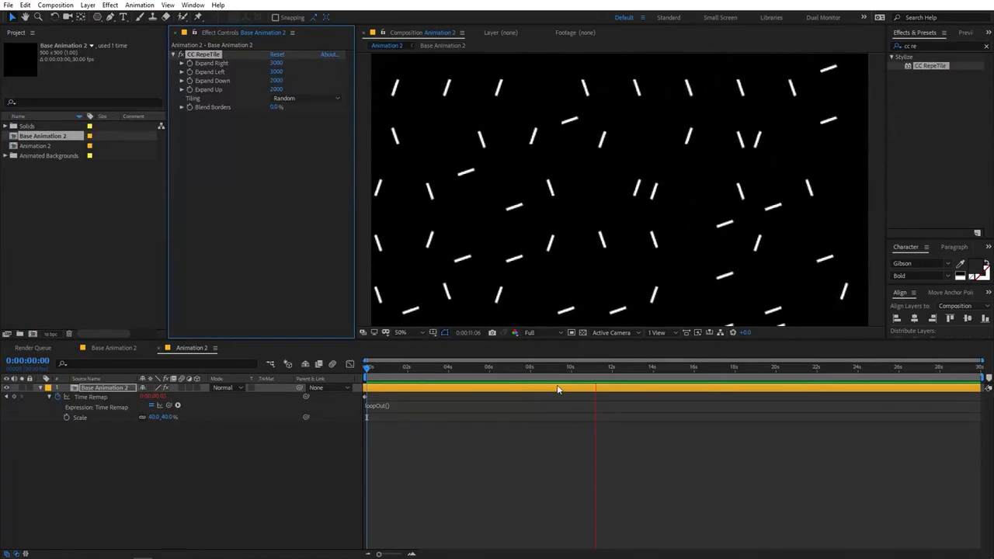
Step: Try the Slide and Brick tilings in CC RepeTile and settle on Unfold
left_click(319, 94)
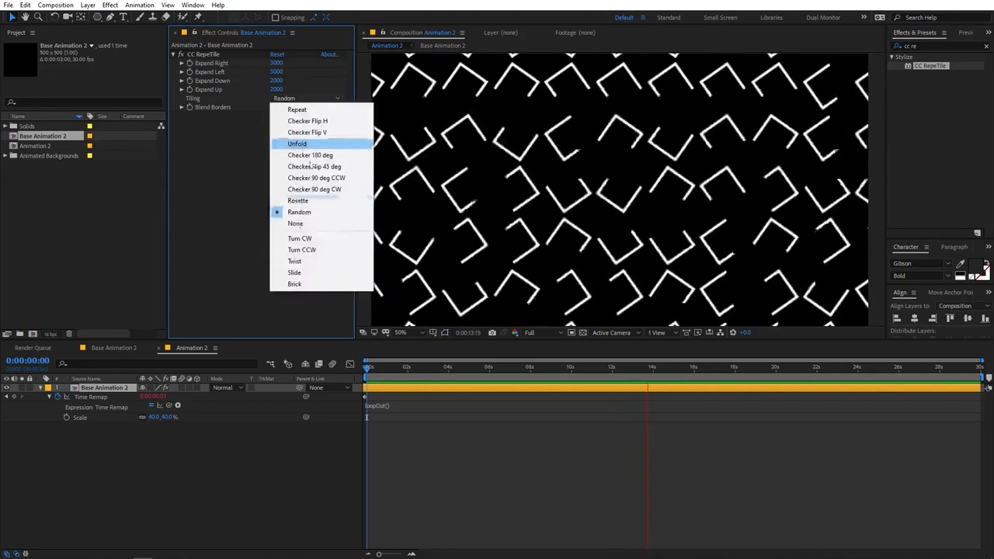
left_click(295, 272)
left_click(305, 96)
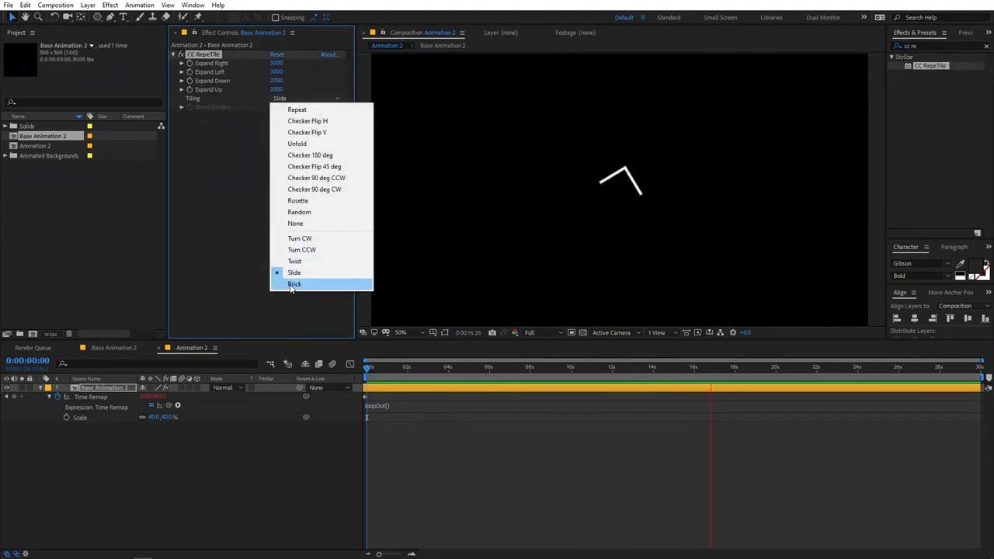
left_click(293, 281)
left_click(295, 96)
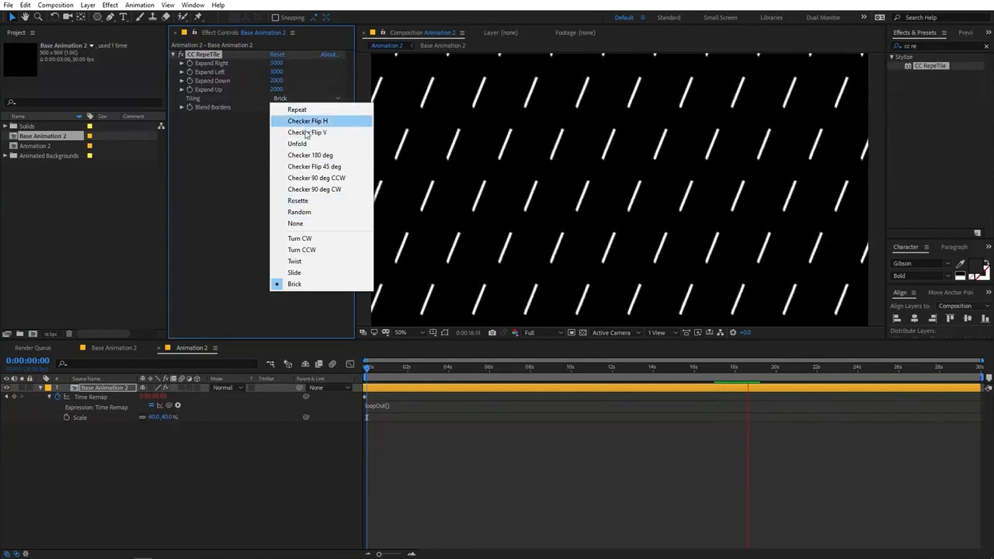
left_click(302, 145)
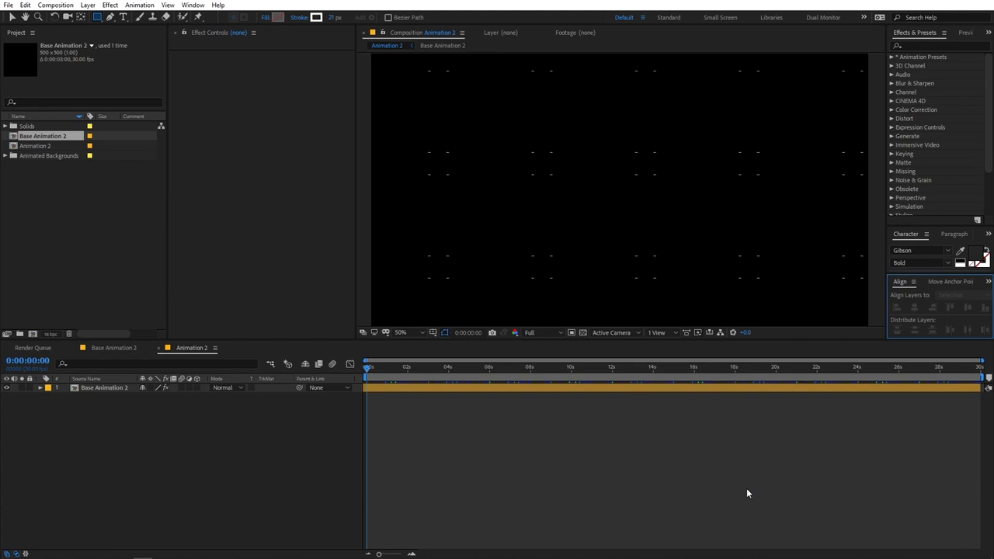
Step: Open the Base Animation 2 composition from its layer and move the playhead to 0:00:01:18
double_click(113, 387)
left_click_drag(368, 366, 695, 365)
scroll(673, 222, "up", 1)
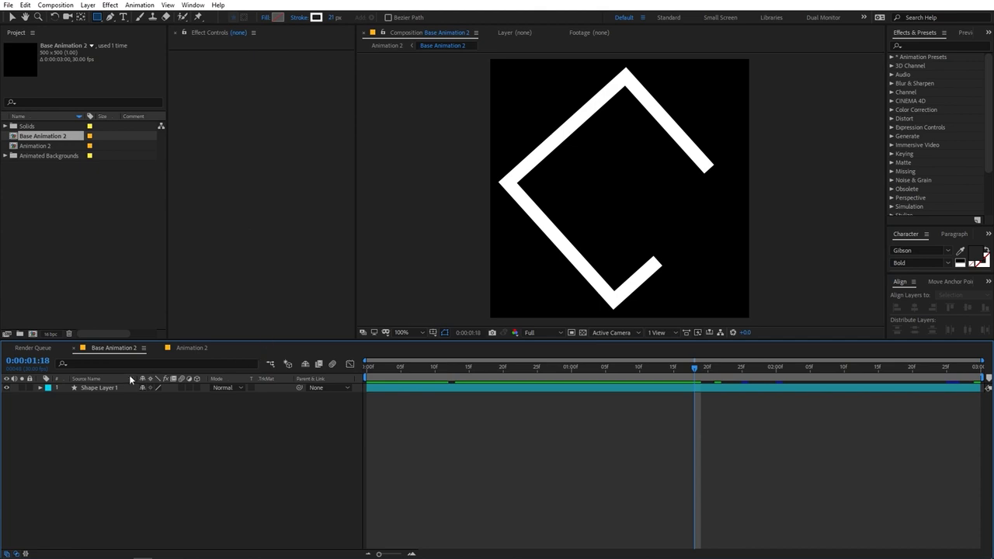
Step: Set the Points of Shape Layer 1's Polystar Path 1 to 3 to turn the square into a triangle
left_click(101, 388)
left_click(40, 387)
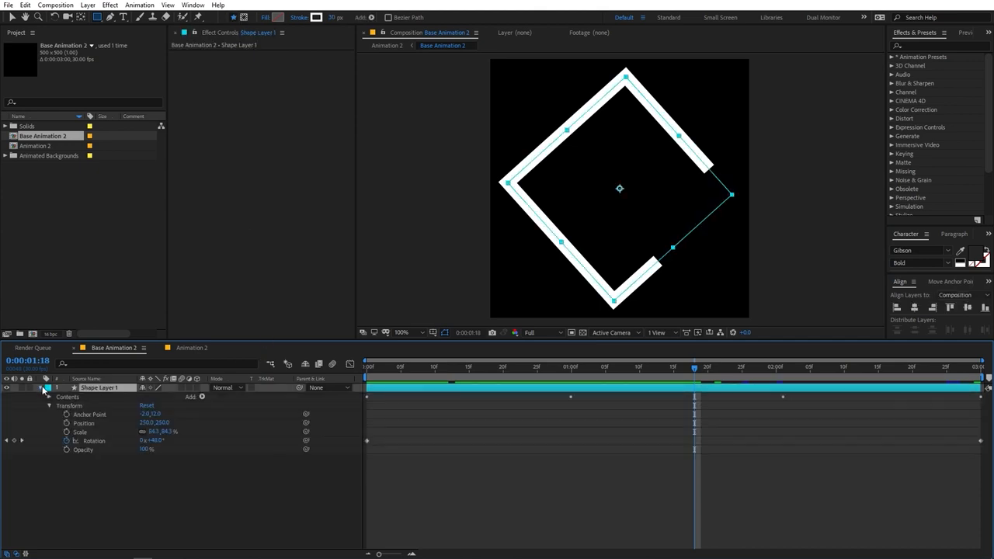
left_click(49, 397)
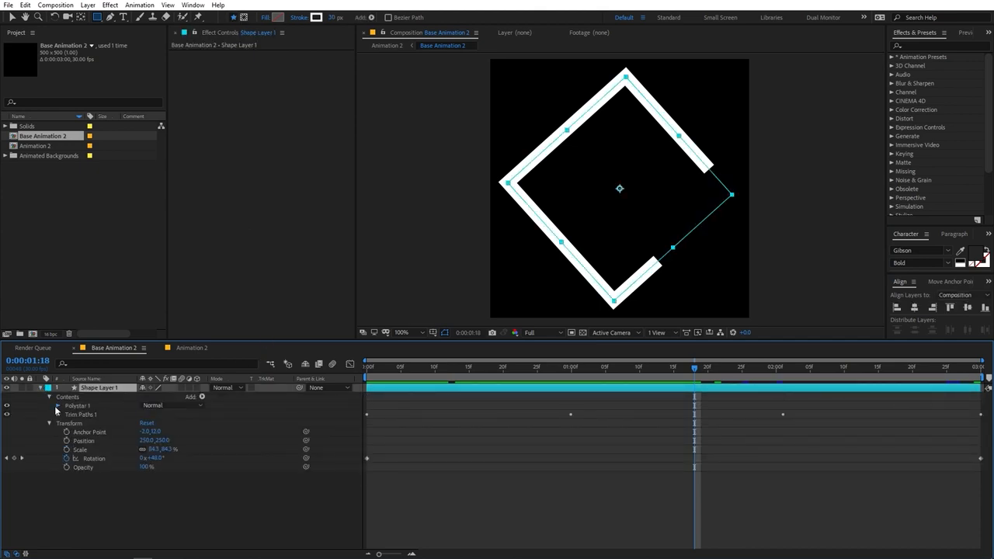
left_click(57, 405)
left_click(67, 414)
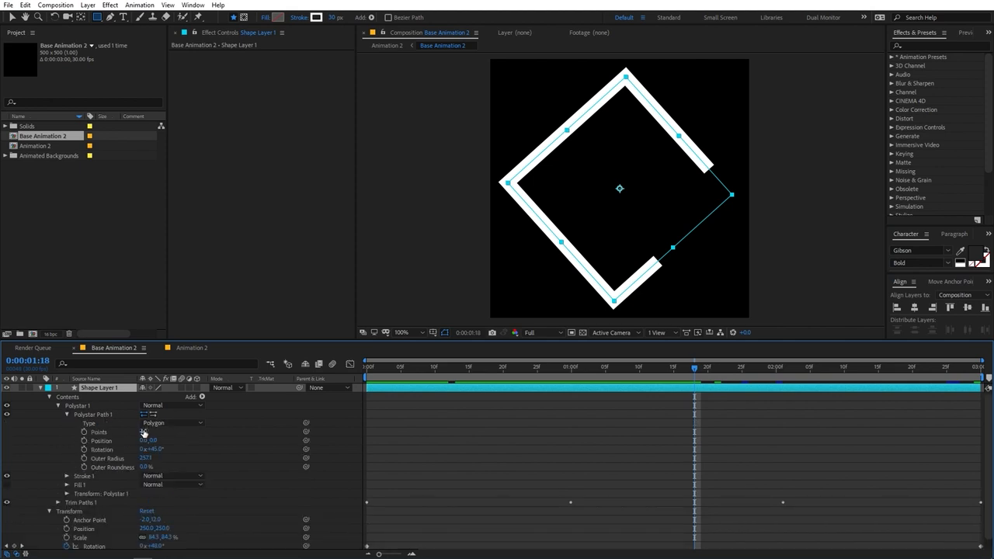
key("Return")
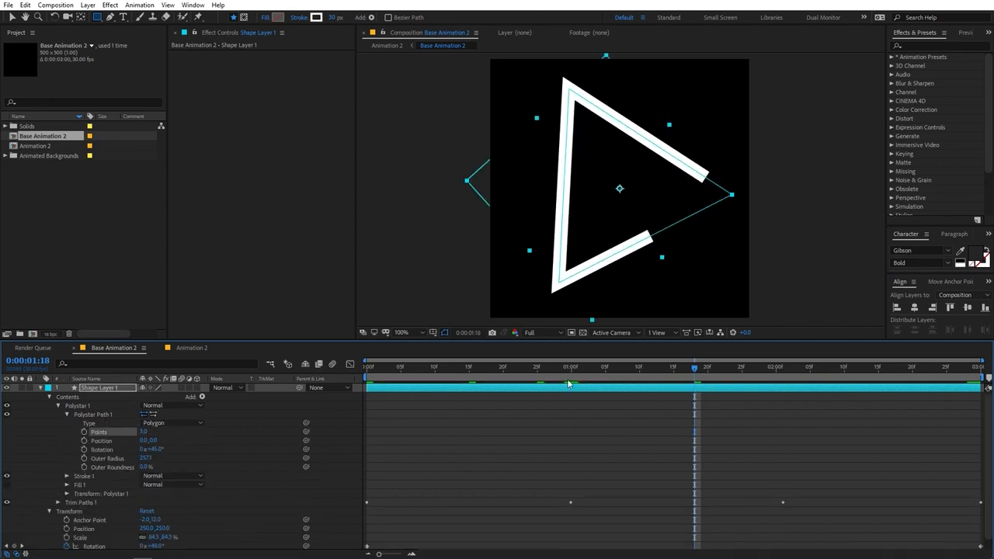
Step: Set Shape Layer 1's Rotation to 360/3 (120°) at 0:00:02:29 and move that keyframe to the composition's end
left_click(101, 390)
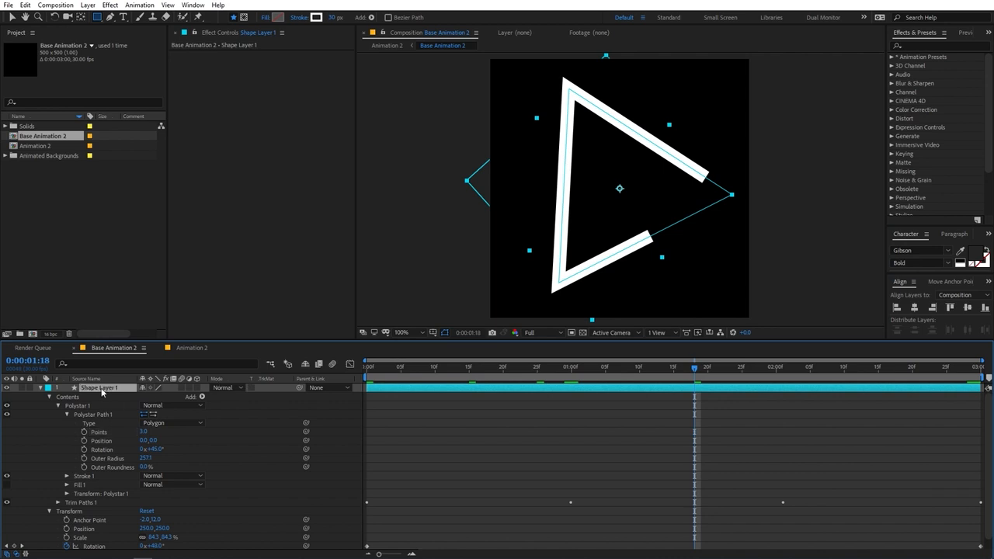
key("u")
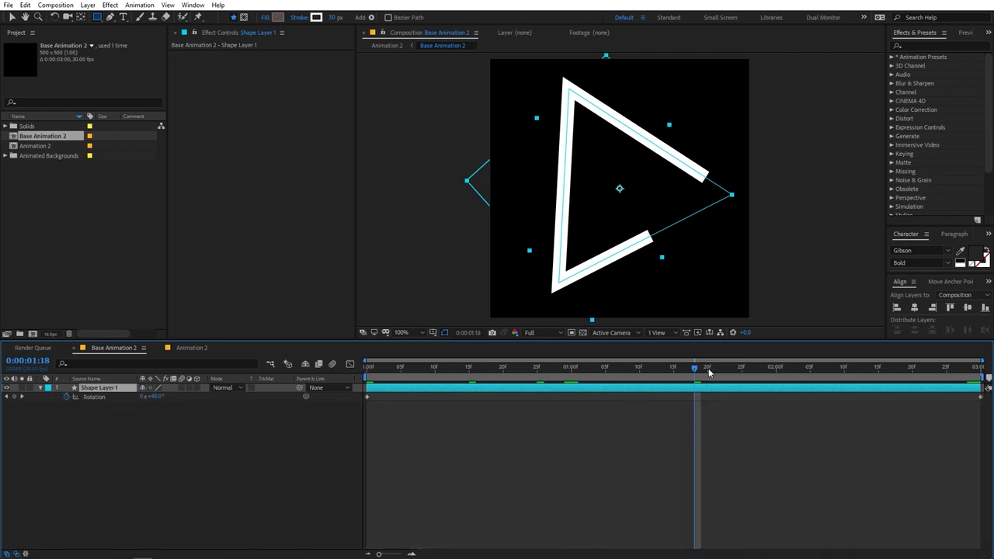
left_click_drag(708, 373, 989, 375)
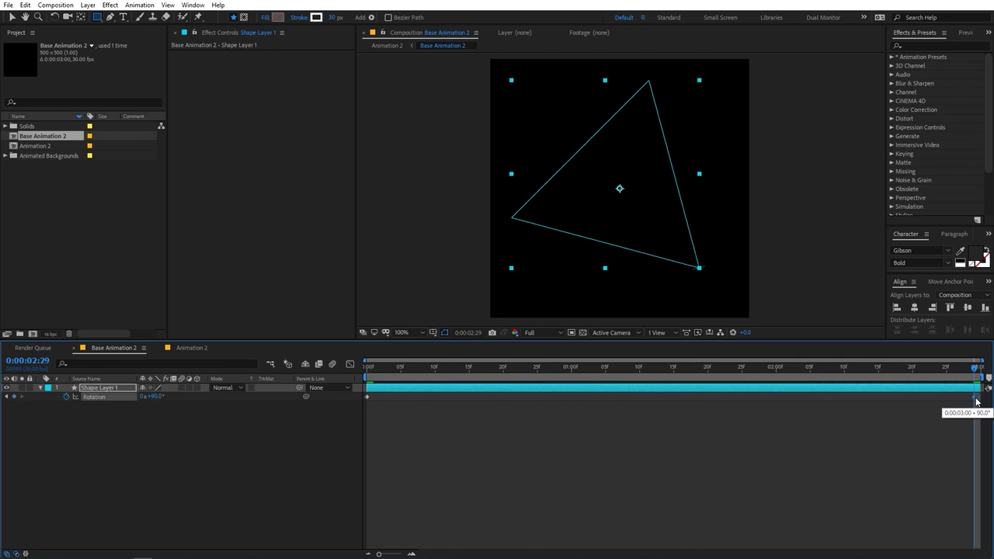
left_click(108, 398)
left_click(155, 398)
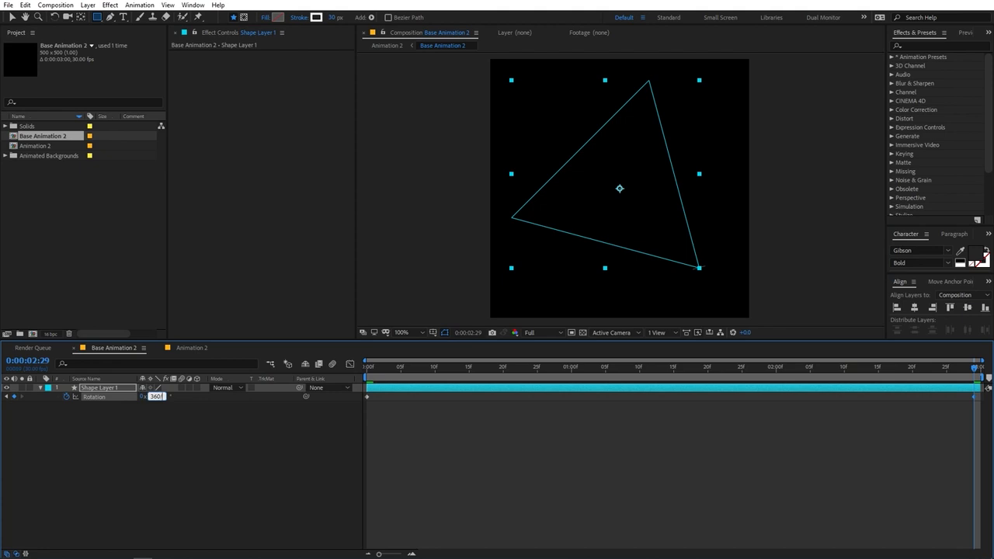
left_click(193, 454)
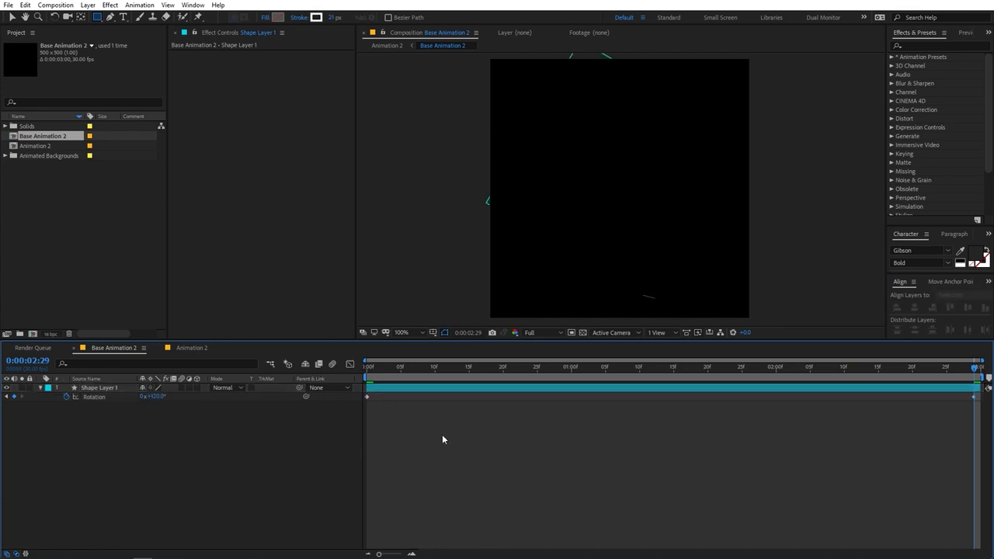
left_click(971, 397)
Step: Preview the rotating triangle in Base Animation 2 and its tiled pattern in Animation 2
key("space")
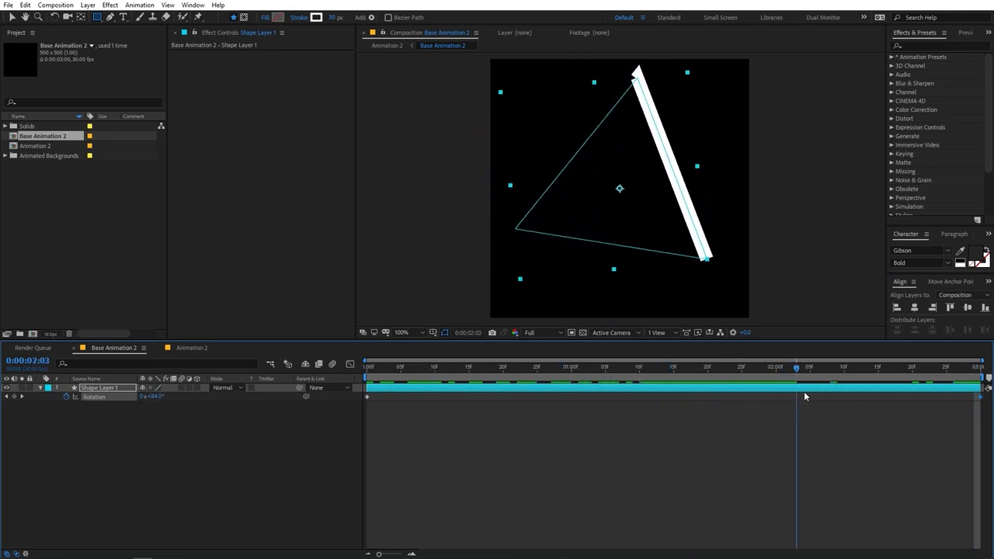
key("space")
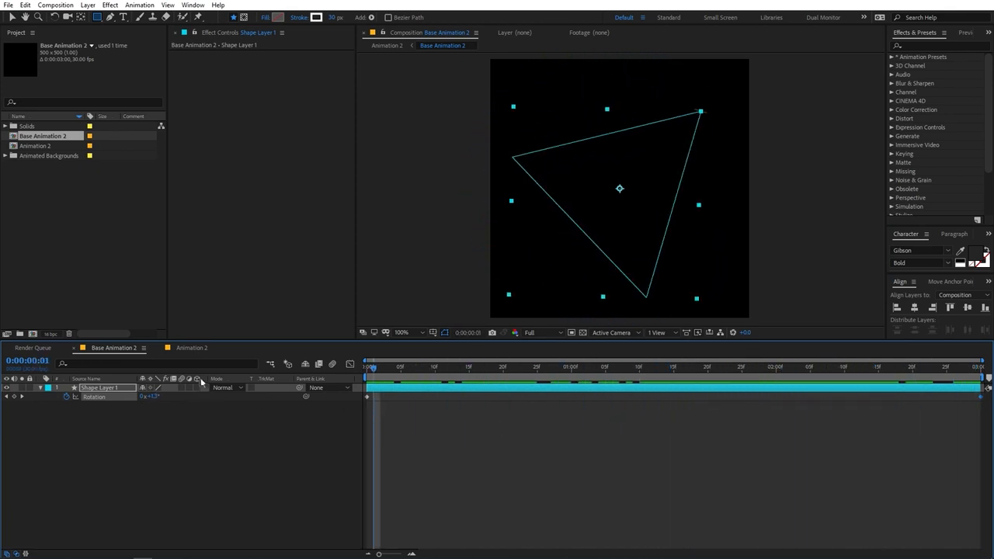
left_click(191, 347)
key("space")
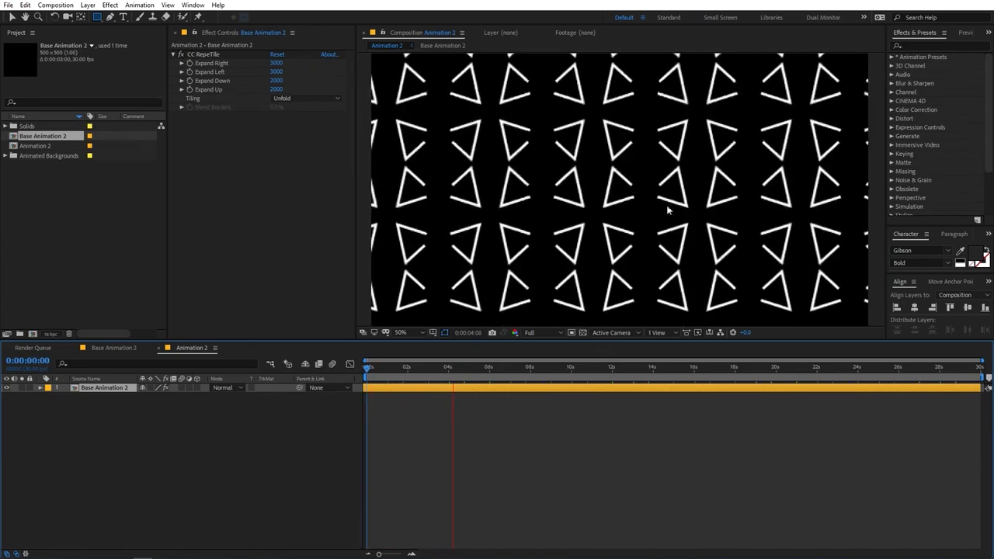
Step: Return to Base Animation 2, move the playhead to 0:00:00:00 and hide Shape Layer 1
left_click(116, 347)
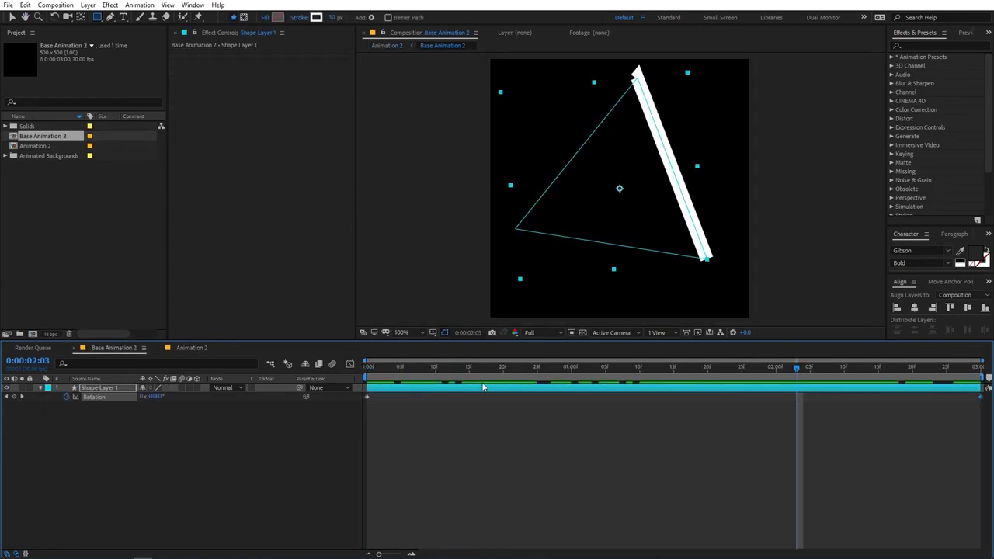
left_click_drag(498, 372, 280, 385)
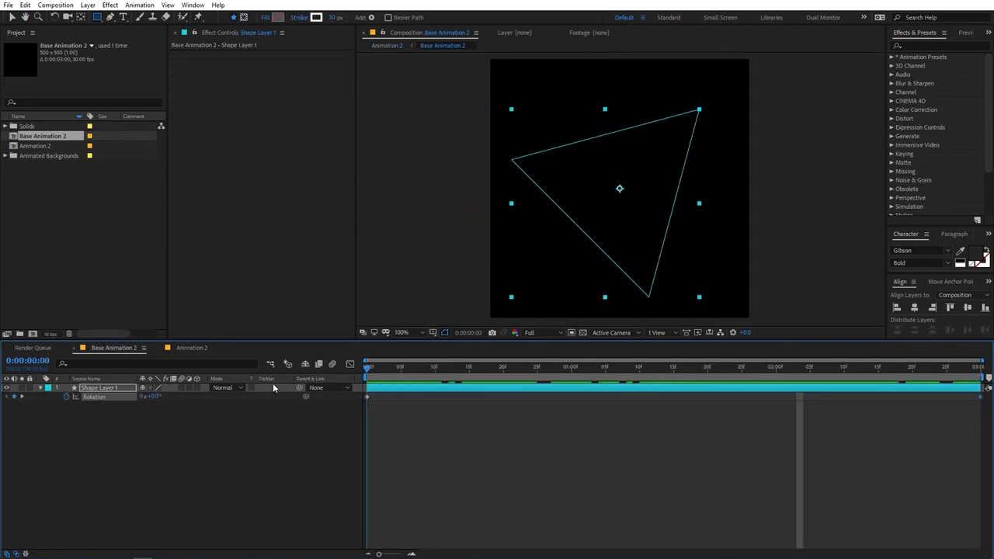
left_click(6, 388)
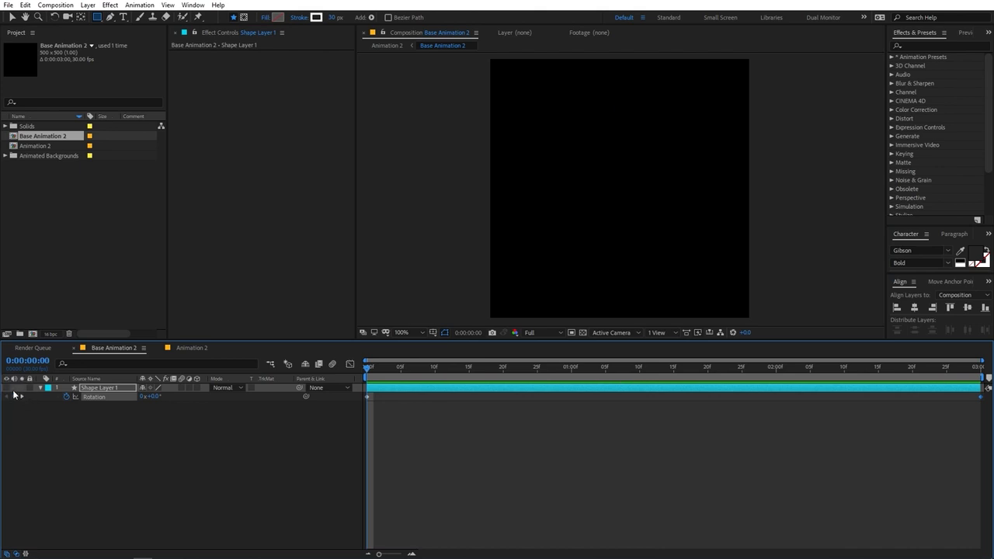
left_click(38, 409)
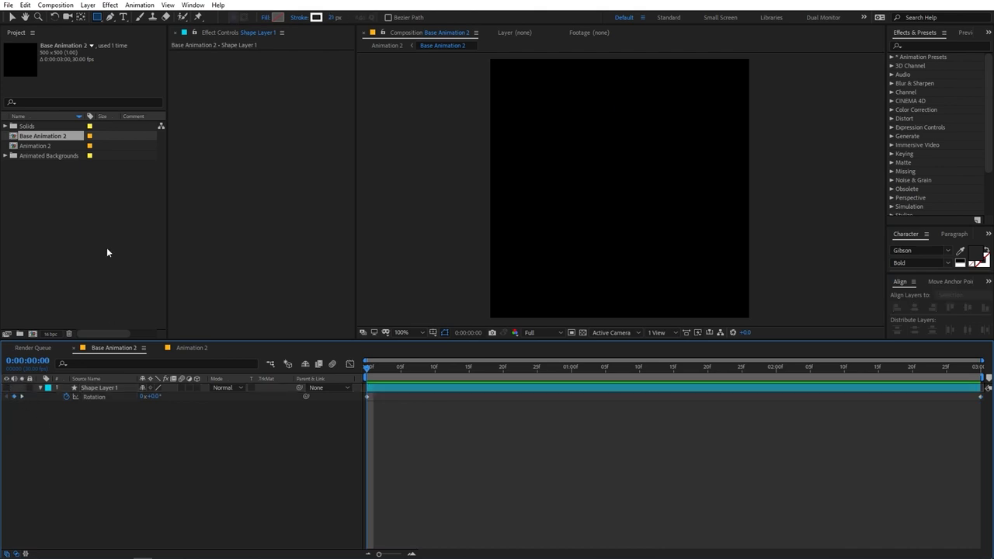
Step: Draw a five-pointed star with the Star tool from the composition's centre, with an outer radius of about 234
left_click(97, 19)
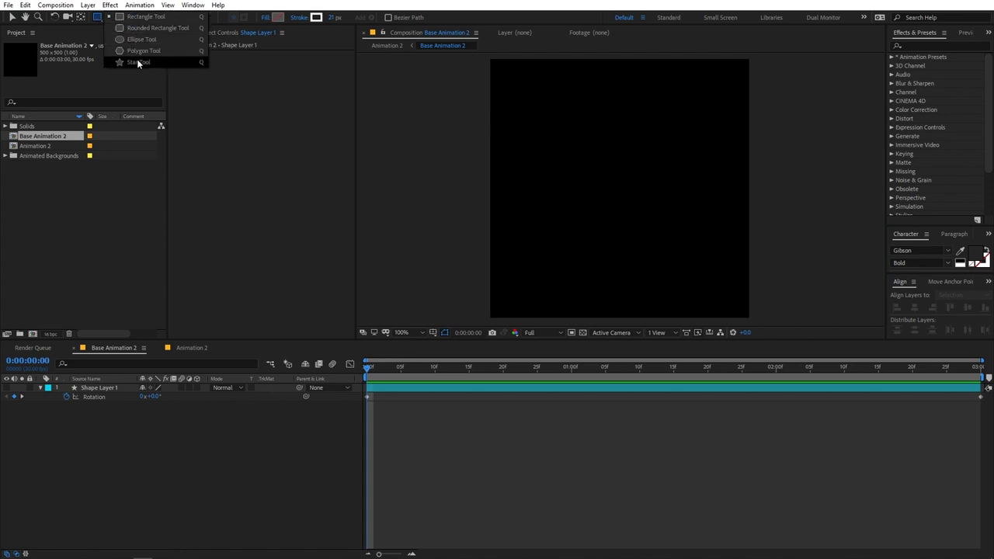
left_click(139, 62)
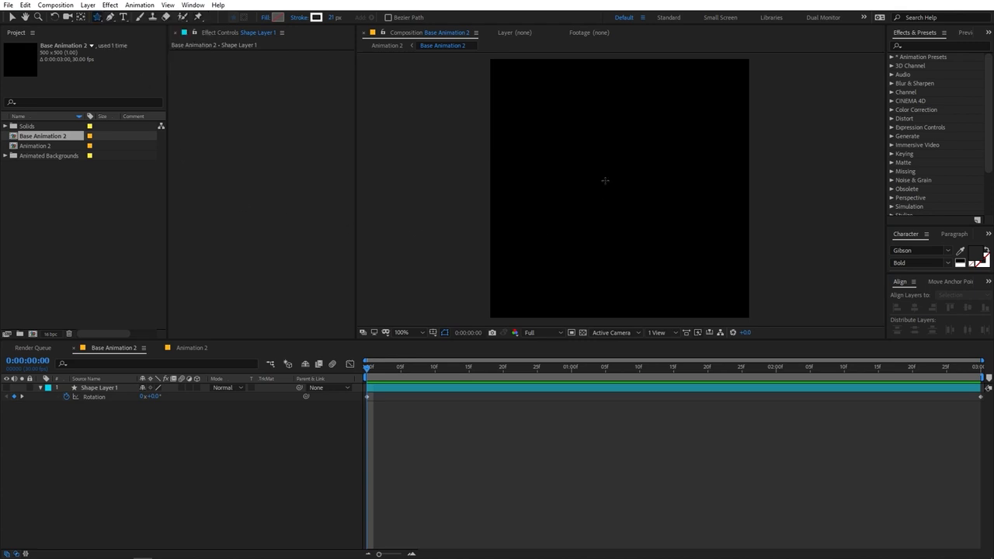
mouse_move(617, 187)
left_mouse_down()
mouse_move(598, 177)
mouse_move(617, 138)
left_mouse_up()
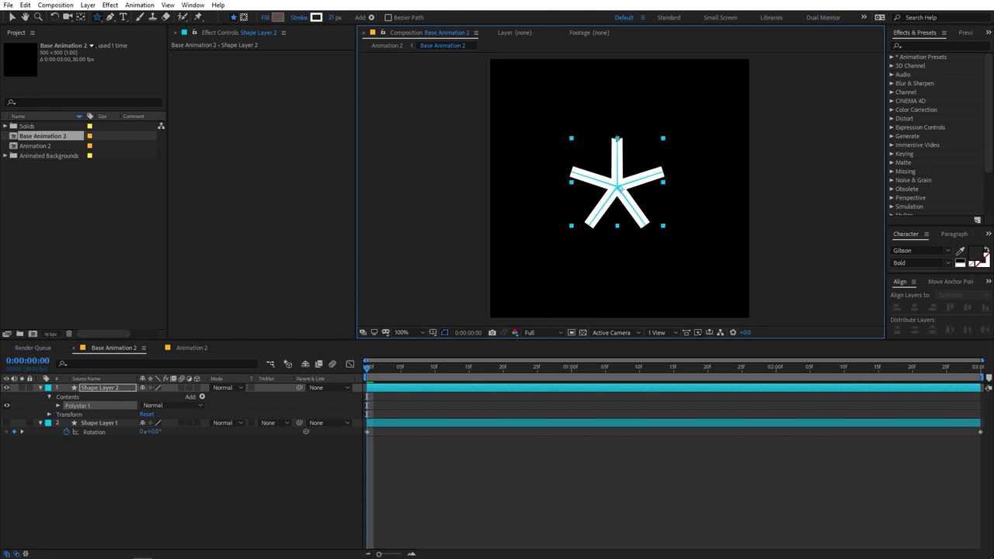
left_click_drag(616, 138, 597, 67)
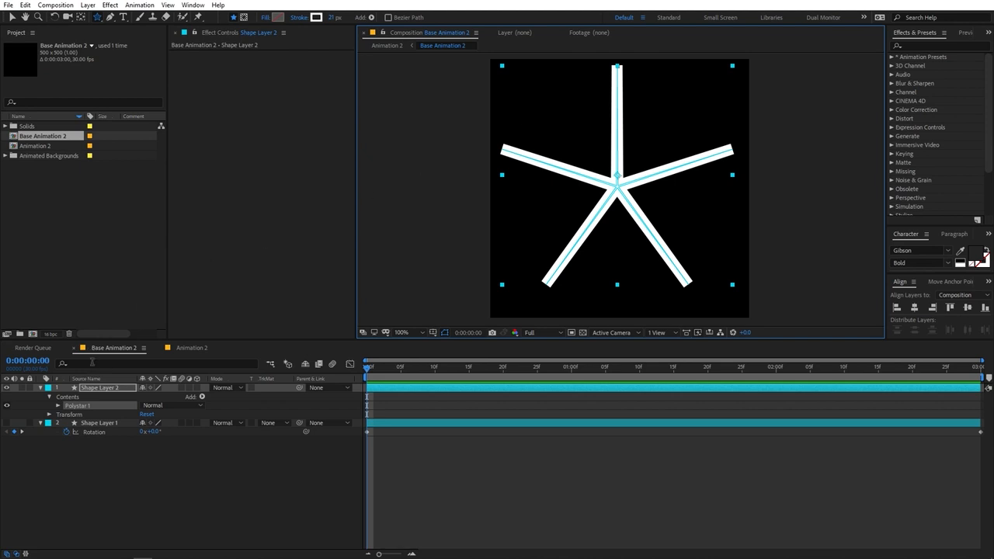
Step: Set the Inner Radius of Shape Layer 2's Polystar Path 1 to 116.4 to form a full star outline
left_click(59, 406)
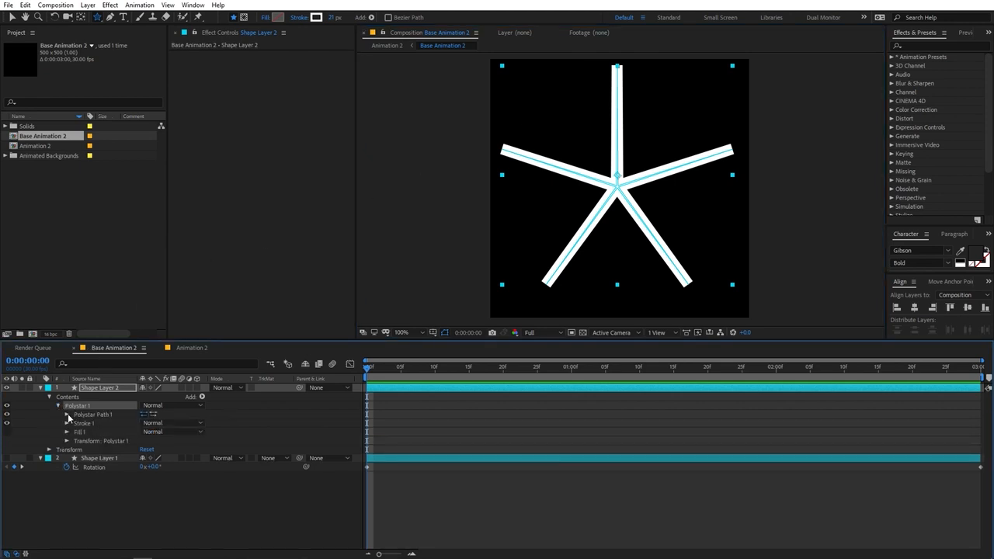
left_click(67, 415)
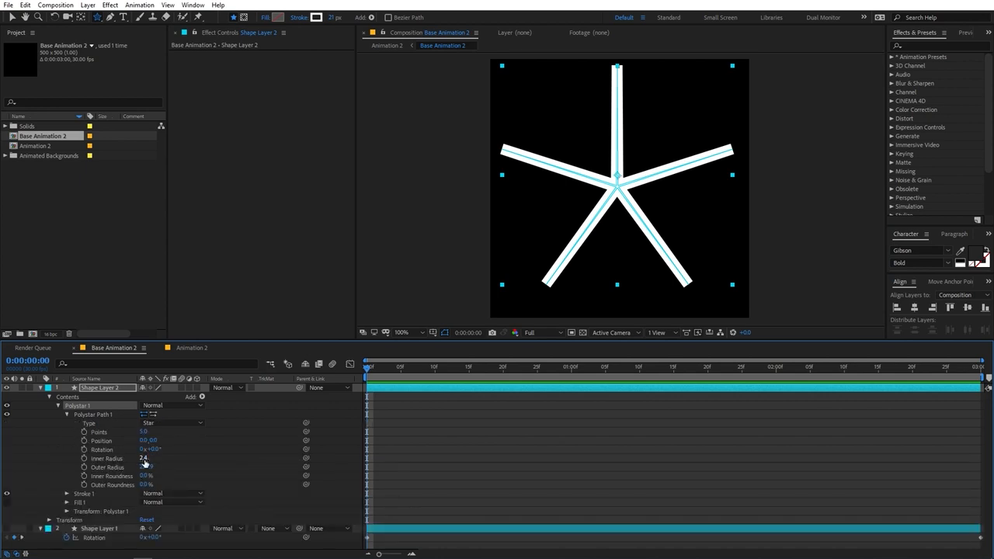
left_click_drag(145, 460, 203, 461)
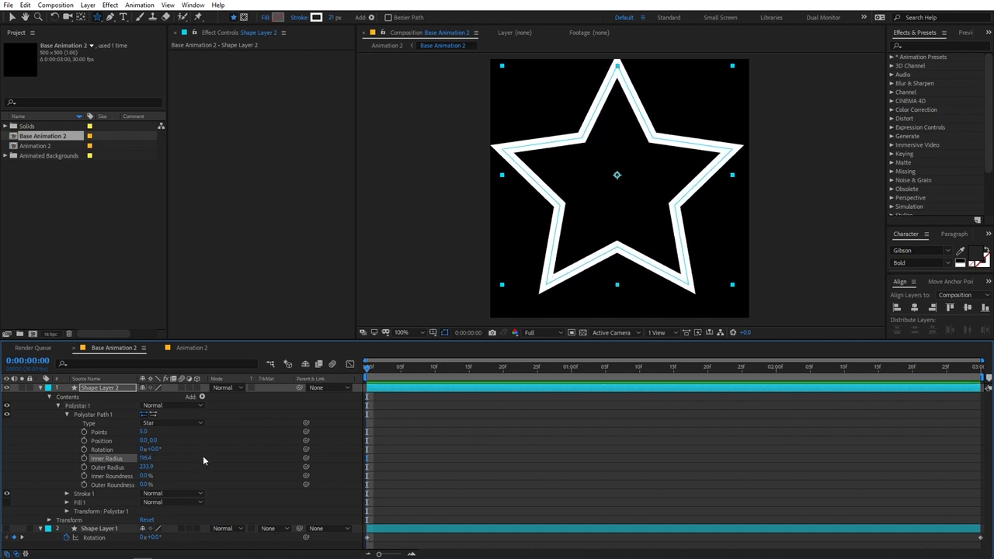
Step: Align the star horizontally and vertically to the centre of the composition and locate Align among the available windows
left_click(917, 309)
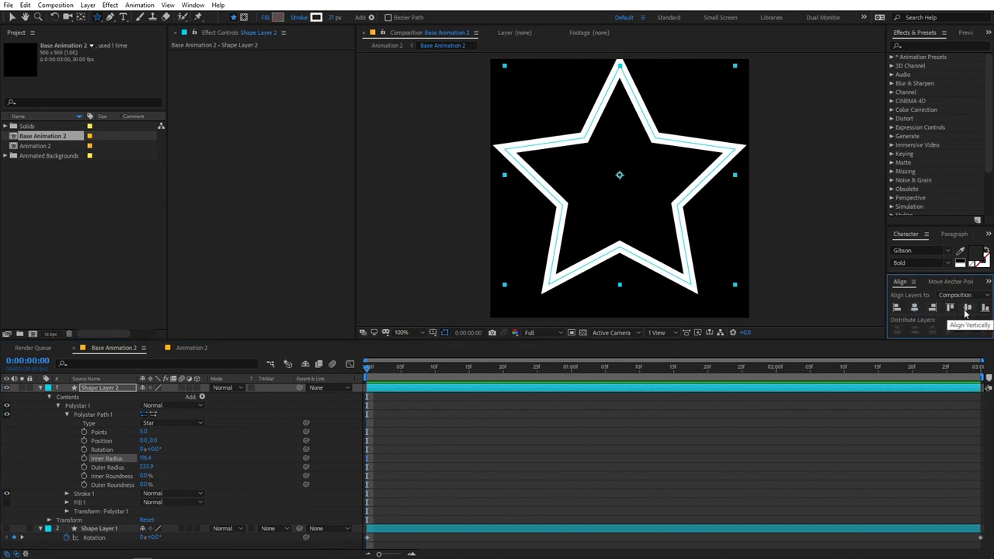
left_click(967, 308)
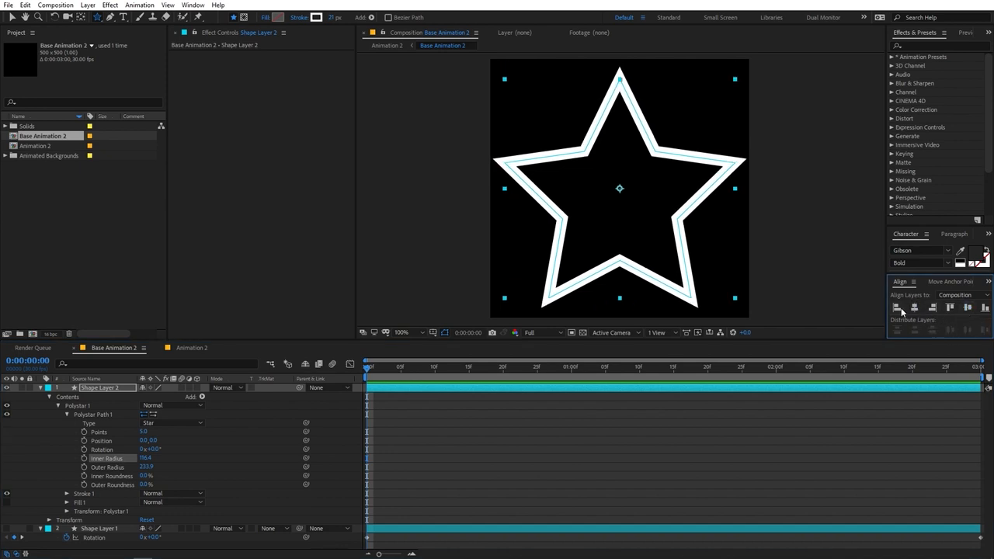
left_click(192, 5)
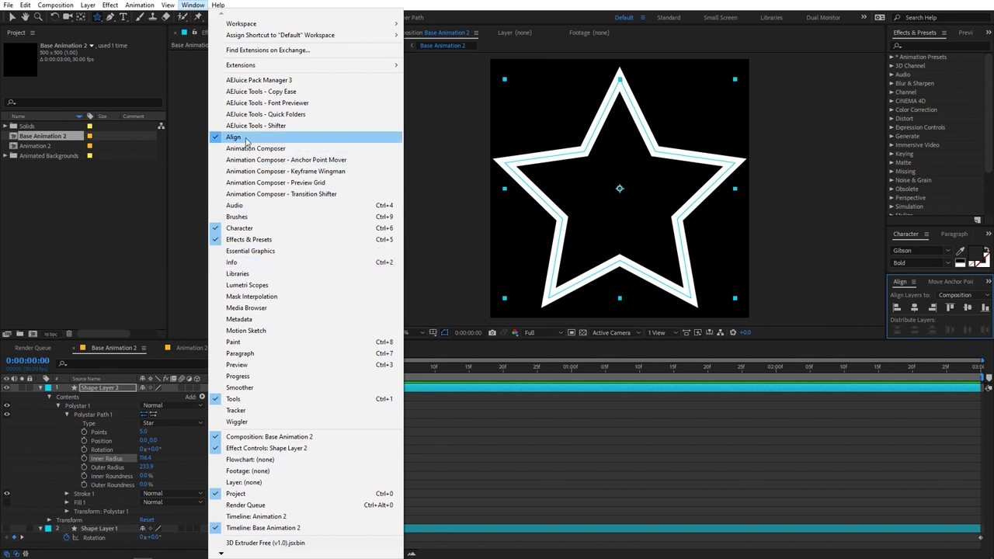
left_click(516, 472)
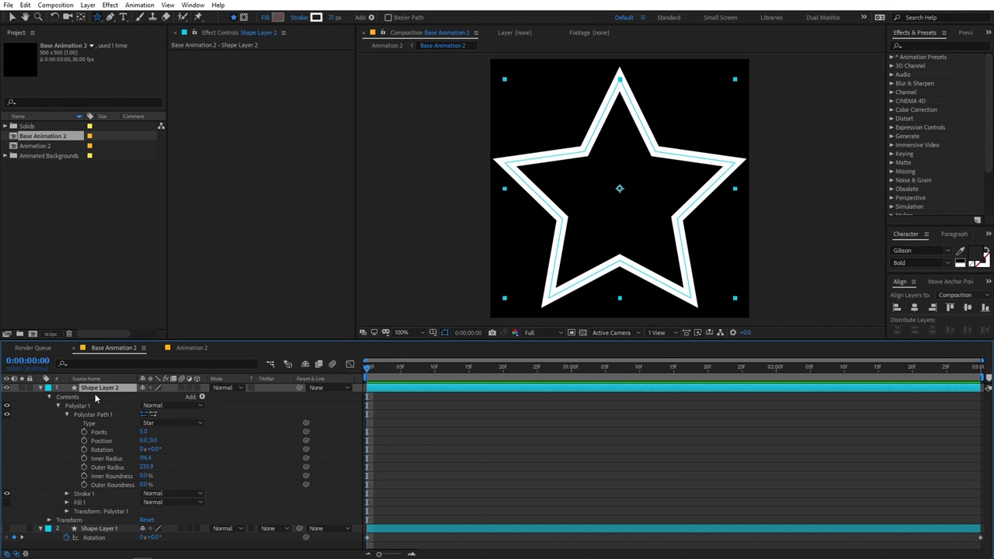
Step: Set Shape Layer 2's Anchor Point to 0, 0 and centre the star horizontally and vertically in the composition again
key("a")
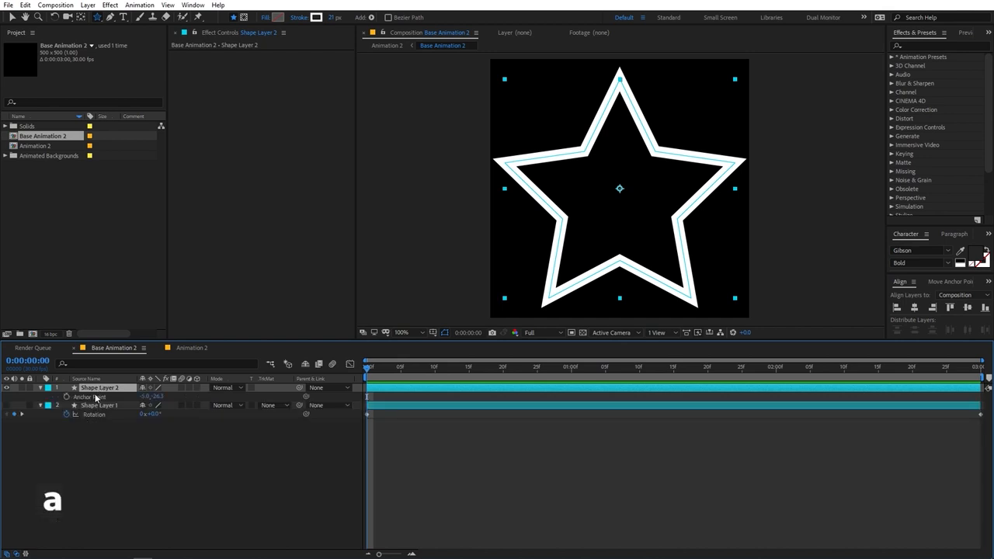
left_click(144, 396)
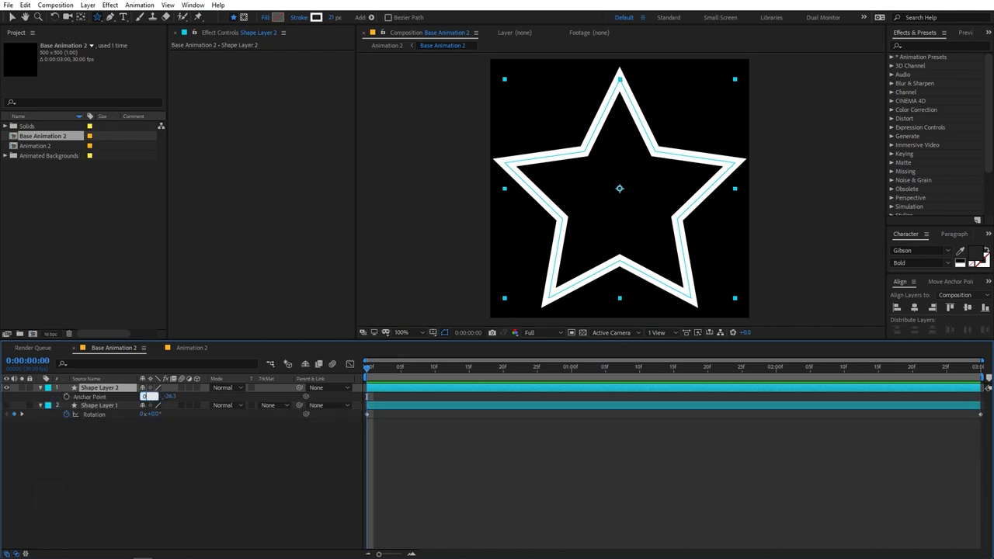
type("0")
key("Return")
left_click(171, 397)
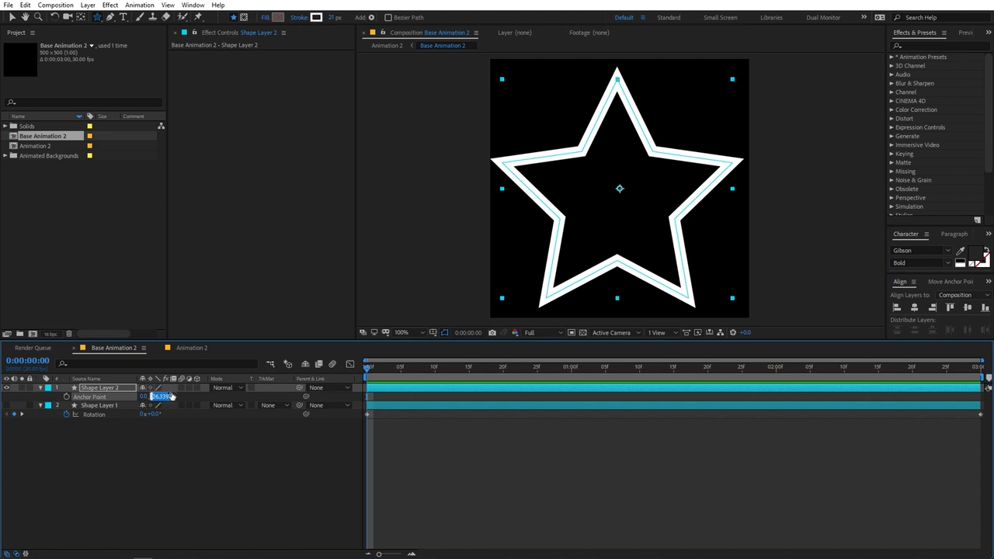
type("0")
key("Return")
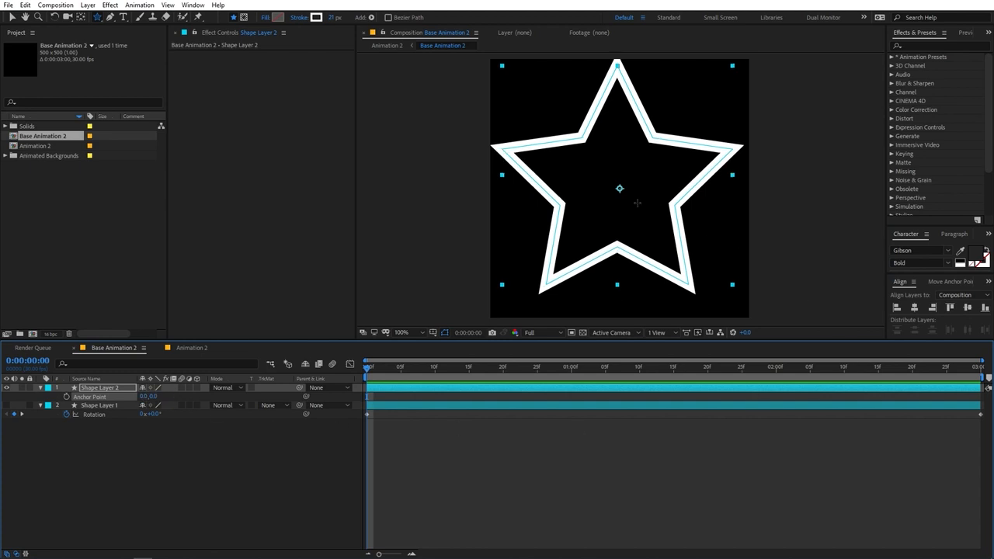
left_click(916, 308)
left_click(967, 309)
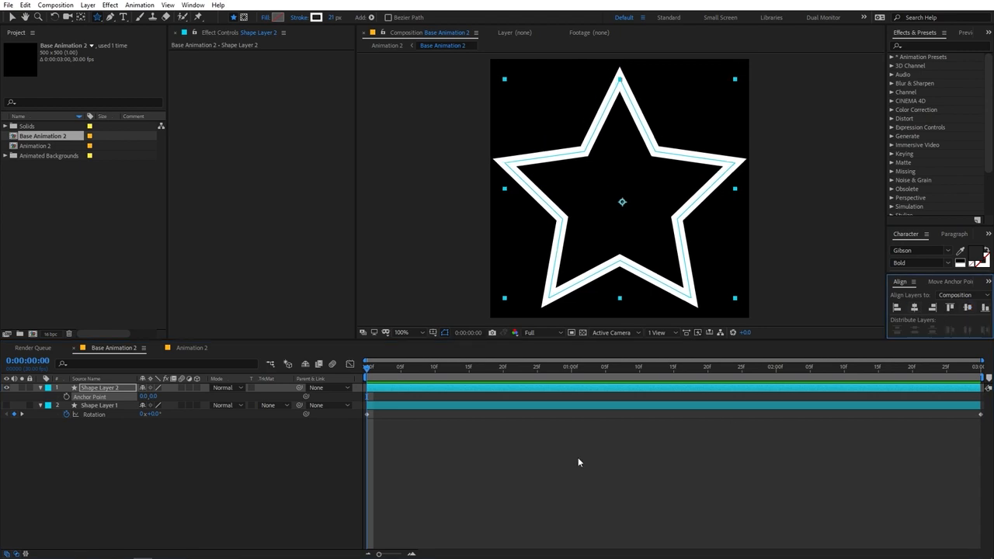
Step: Add a Scale keyframe of 0% to Shape Layer 2 at 0:00:00:00
left_click_drag(381, 370, 345, 372)
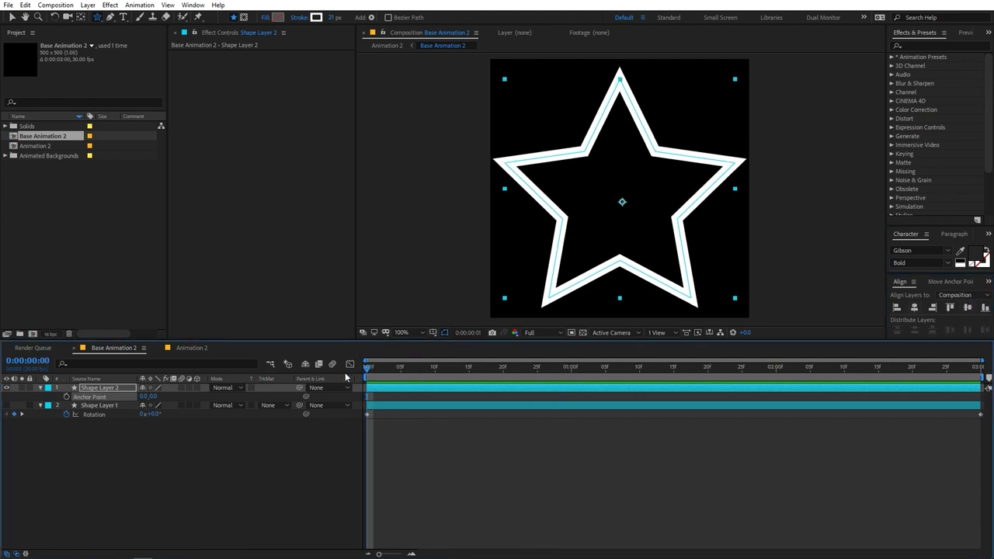
left_click(118, 389)
key("s")
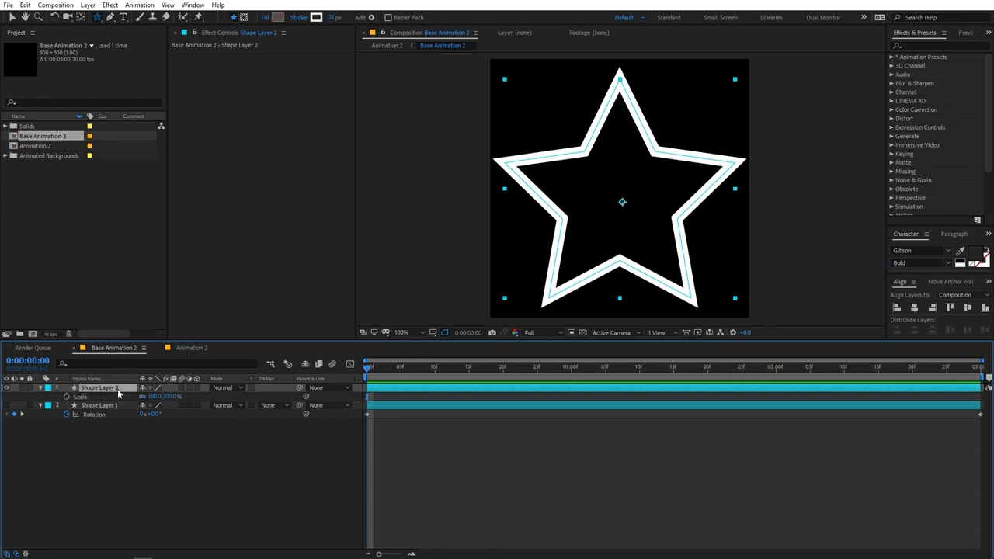
left_click(66, 396)
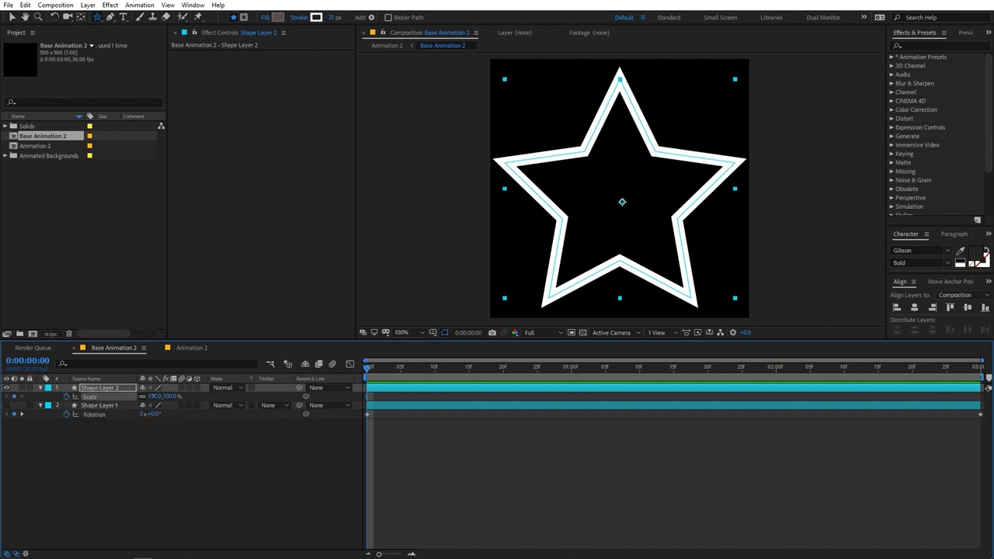
left_click(155, 396)
type("0")
key("Return")
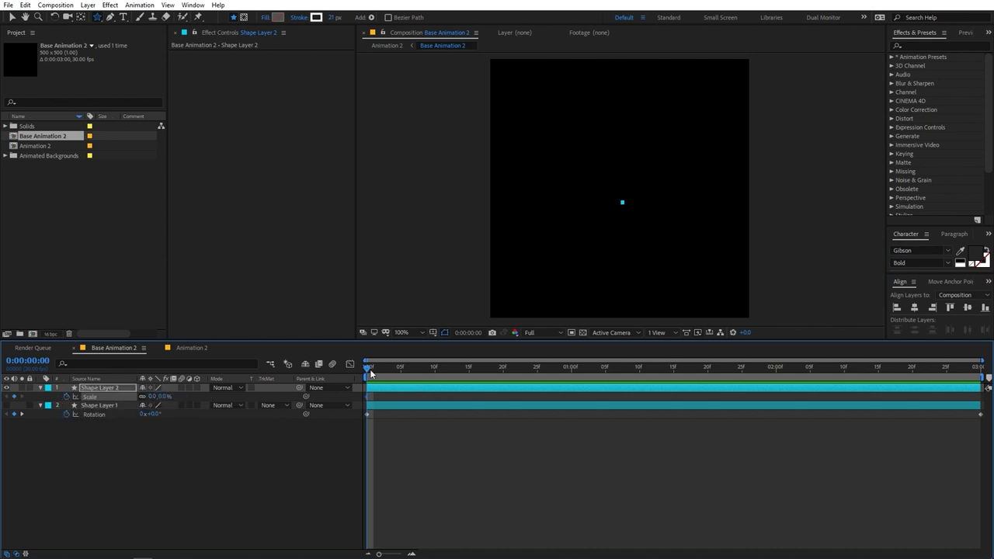
Step: Set Shape Layer 2's Scale to 343% at 0:00:02:29, move that keyframe to the composition's end and preview from the start
left_click_drag(369, 368, 977, 376)
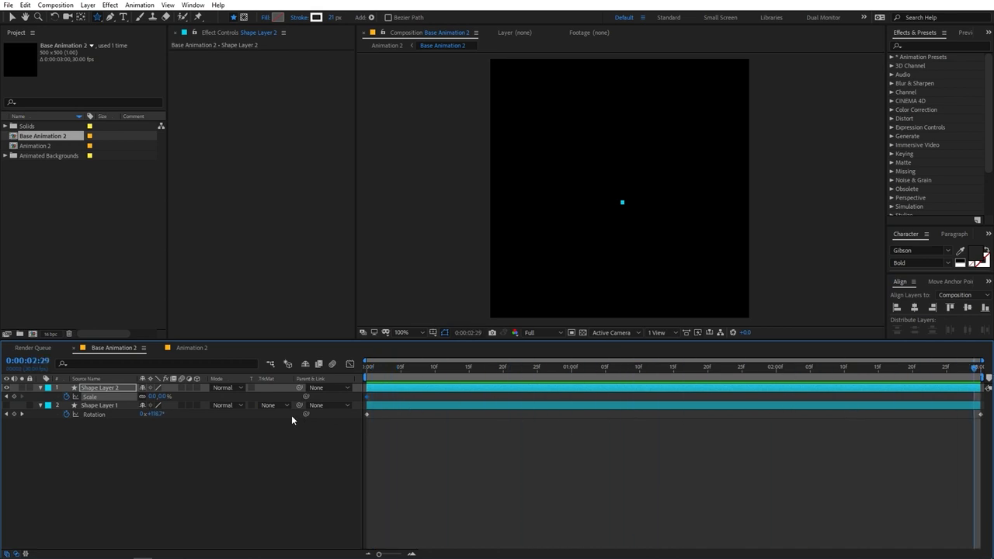
left_click_drag(153, 397, 247, 397)
left_click_drag(340, 406, 342, 406)
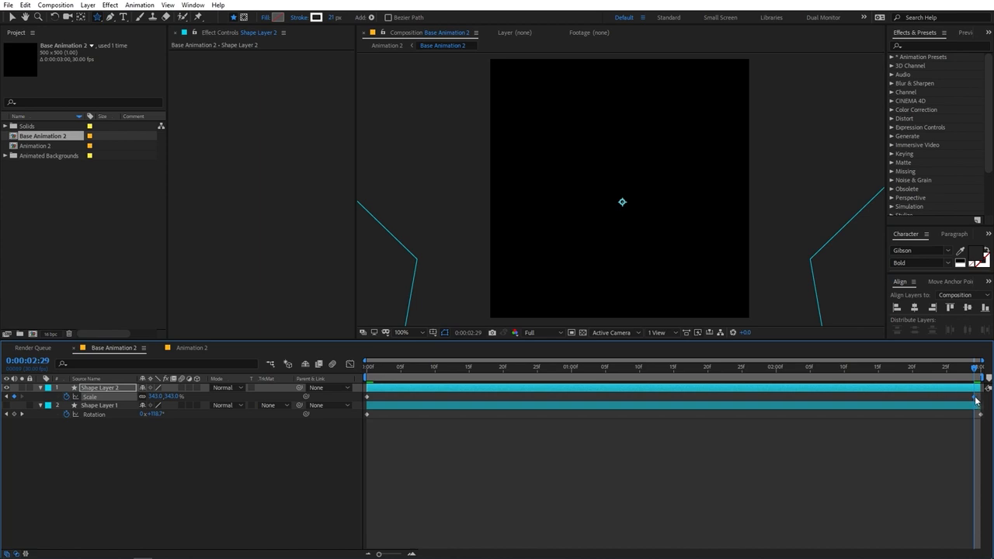
left_click_drag(976, 398, 224, 375)
key("space")
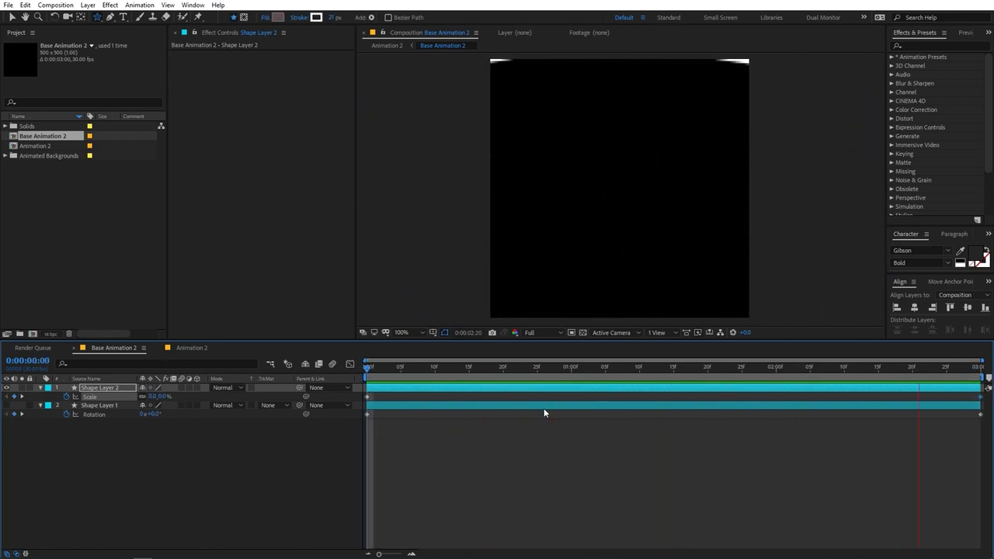
Step: Stop the preview and add a Rotation keyframe of 0° to Shape Layer 2 at 0:00:00:00
key("space")
left_click(98, 390)
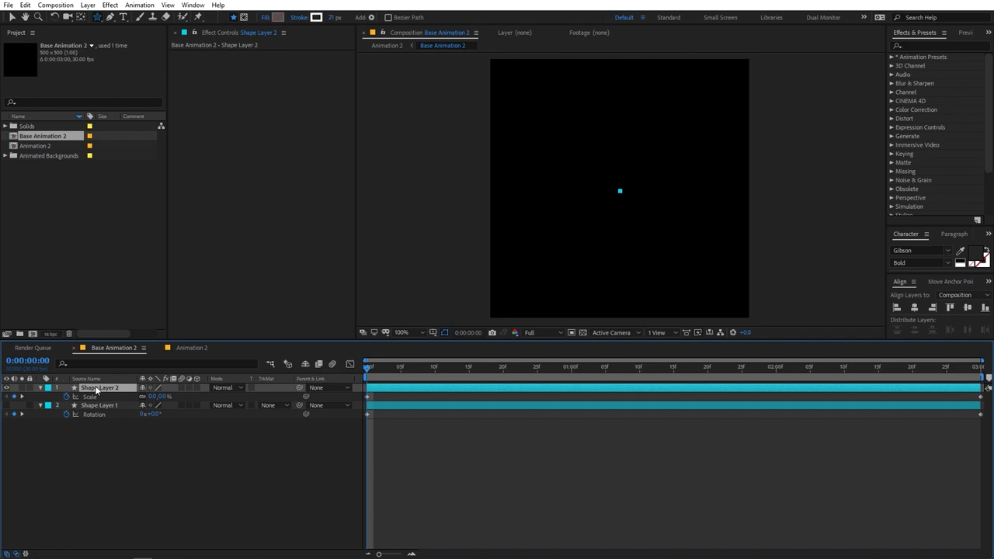
key("r")
left_click(67, 396)
Step: Keyframe Shape Layer 2's Rotation to reach about 71° at 0:00:02:29, with the last keyframe at the composition's end
left_click(473, 371)
left_click_drag(476, 374, 978, 392)
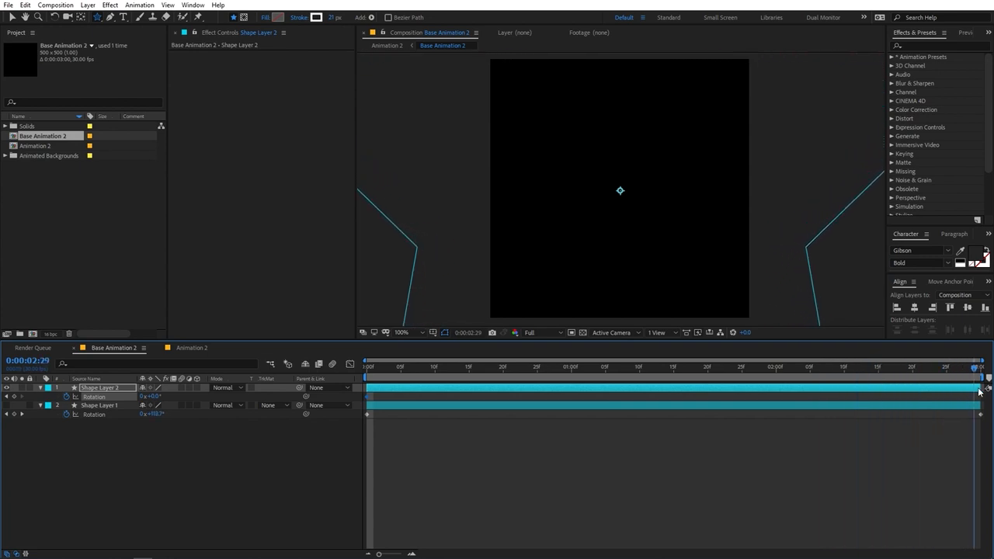
left_click(154, 397)
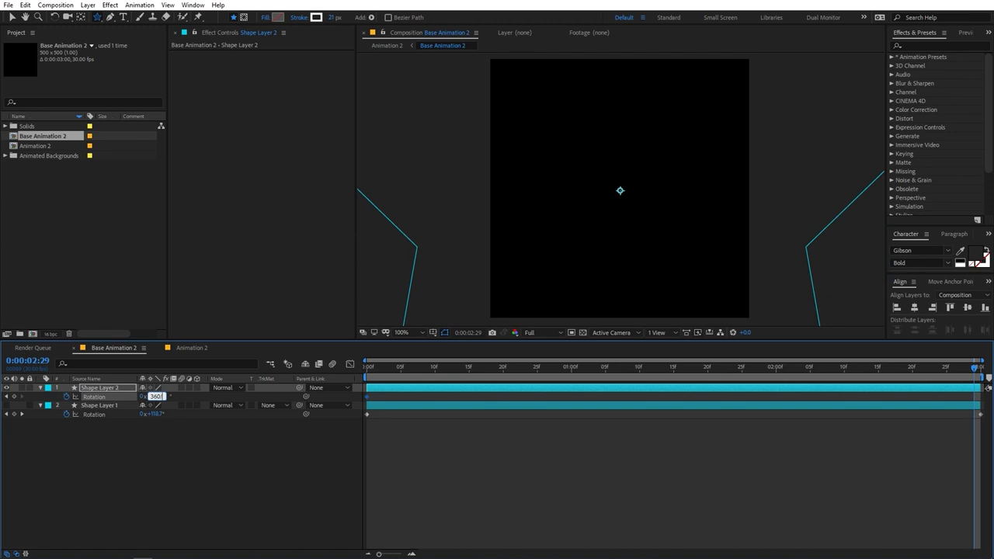
key("Return")
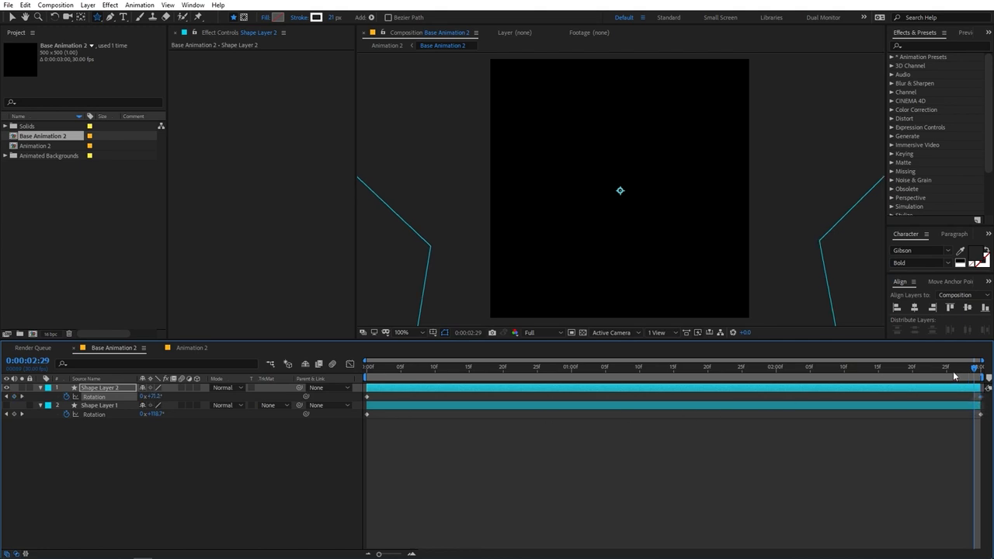
Step: Reveal Shape Layer 2's Anchor Point, activate the Pan Behind tool and preview the rotating star from the start
key("Home")
key("a")
key("y")
key("space")
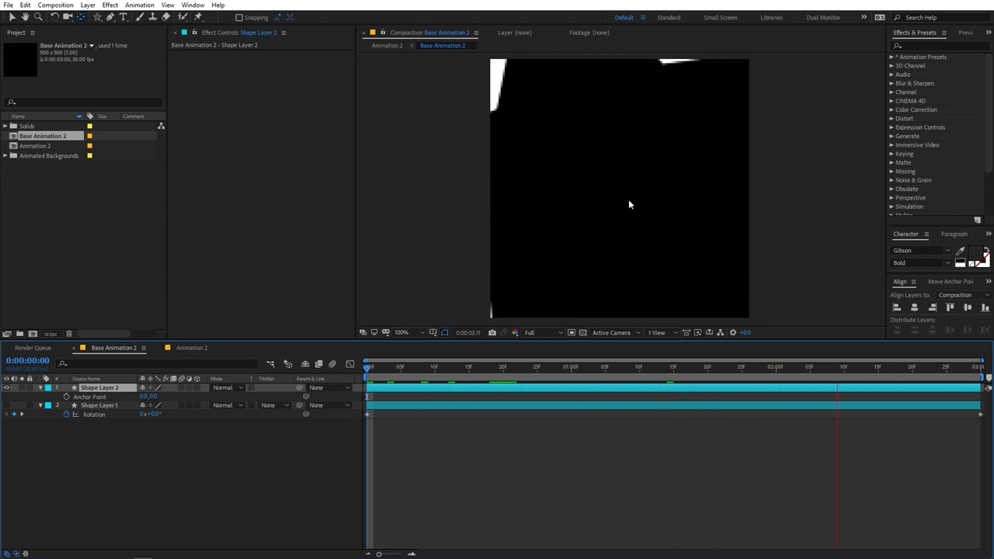
key("space")
Step: At 0:00:00:13, centre Shape Layer 2's anchor point in the star and align the star horizontally and vertically to the composition's centre
left_click_drag(678, 368, 455, 368)
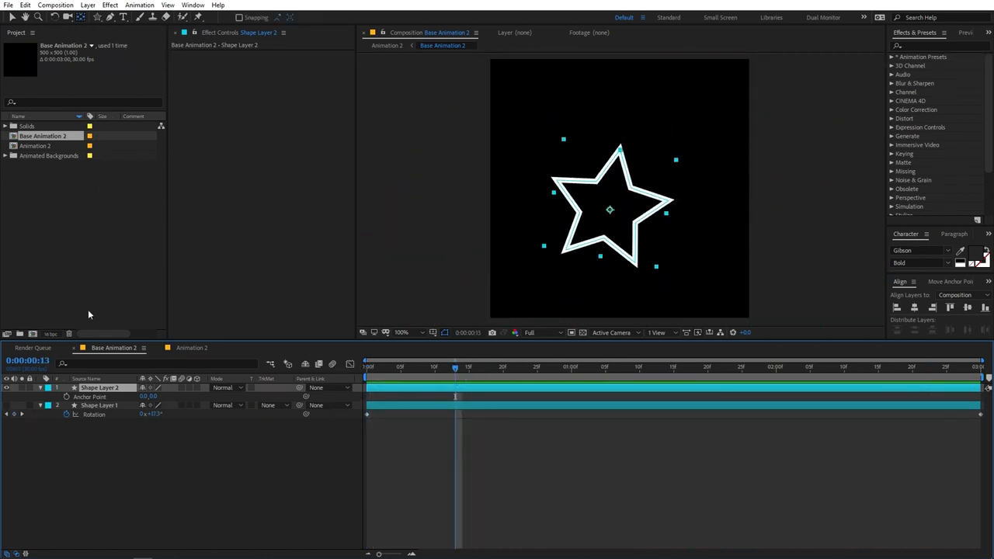
double_click(83, 17, "ctrl")
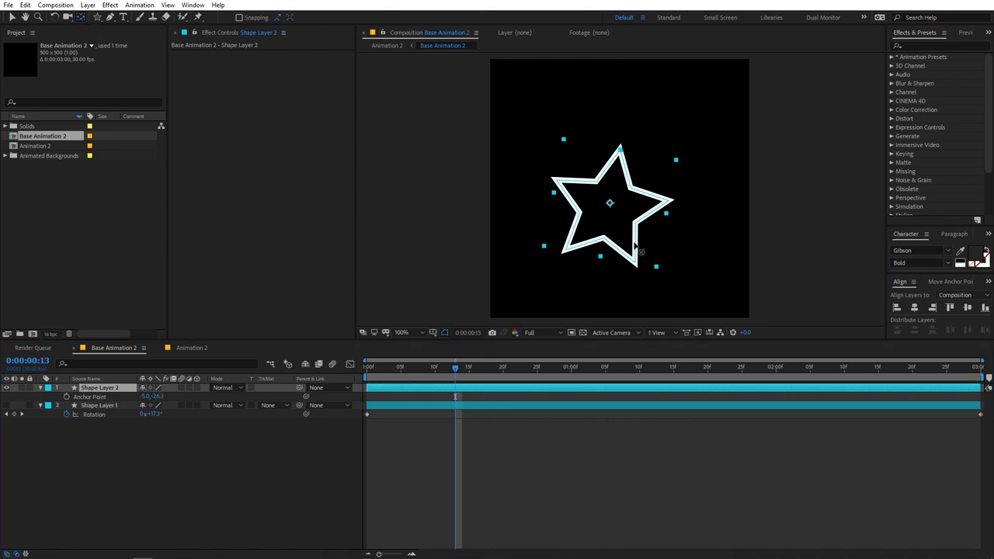
left_click(915, 308)
left_click(967, 307)
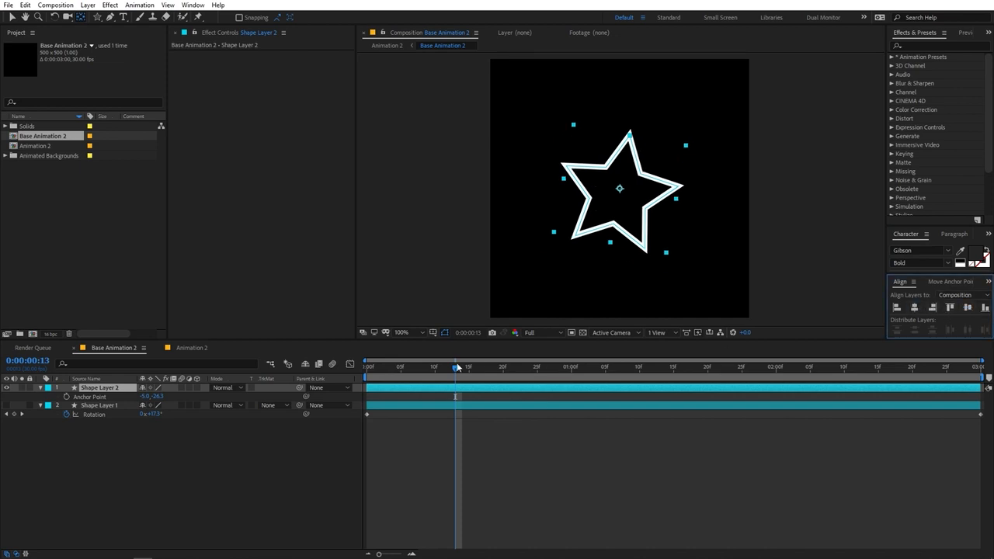
Step: Preview the centred star in Base Animation 2, and play the tiled pattern in Animation 2
left_click(522, 442)
key("space")
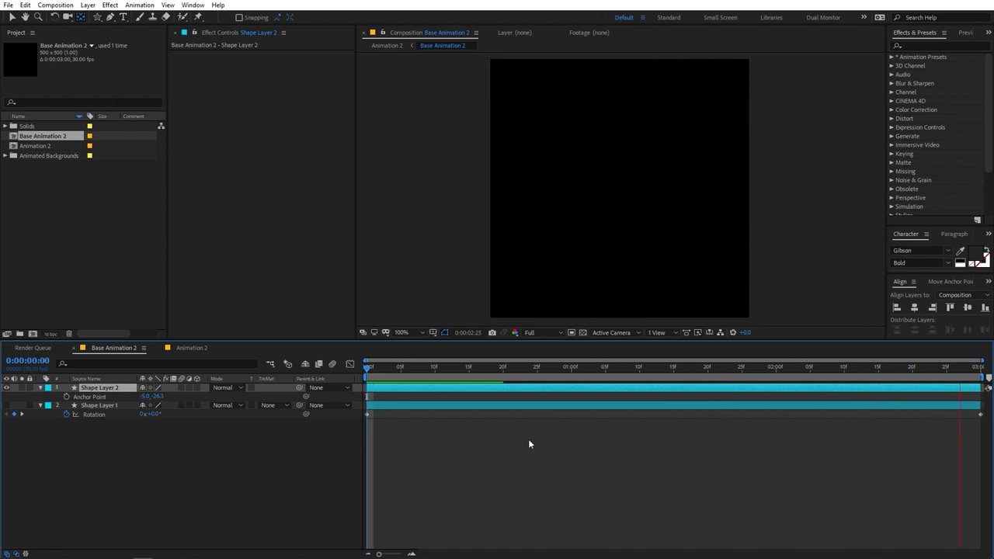
key("space")
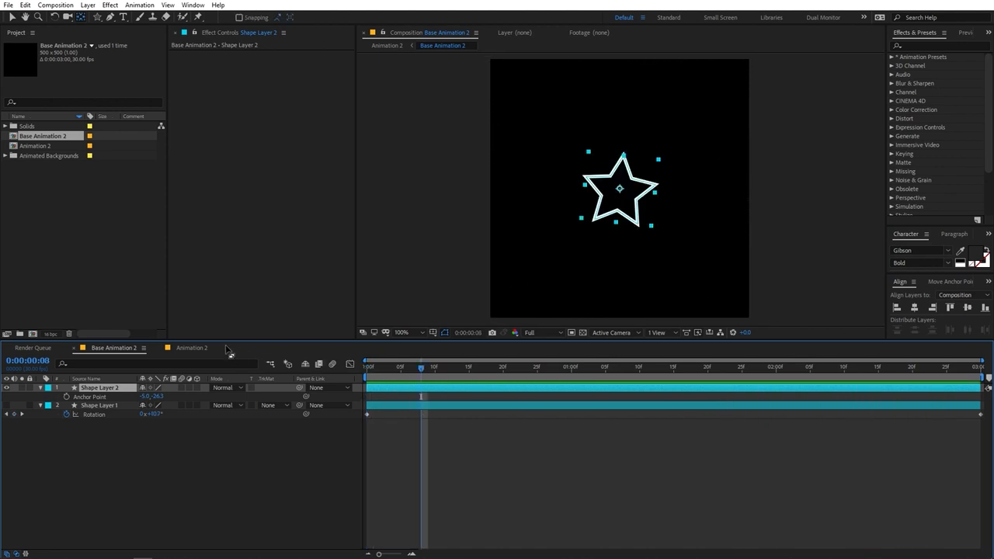
left_click(191, 348)
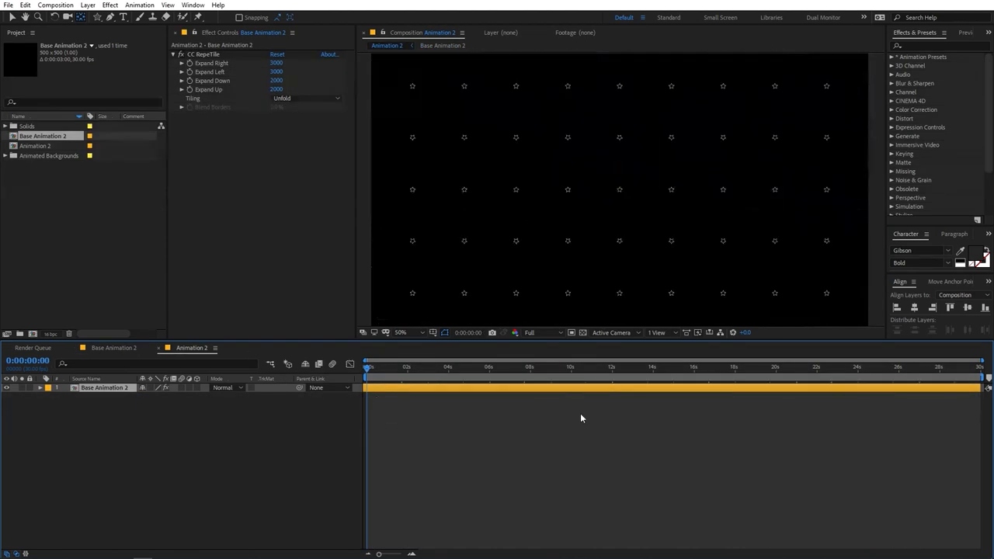
key("space")
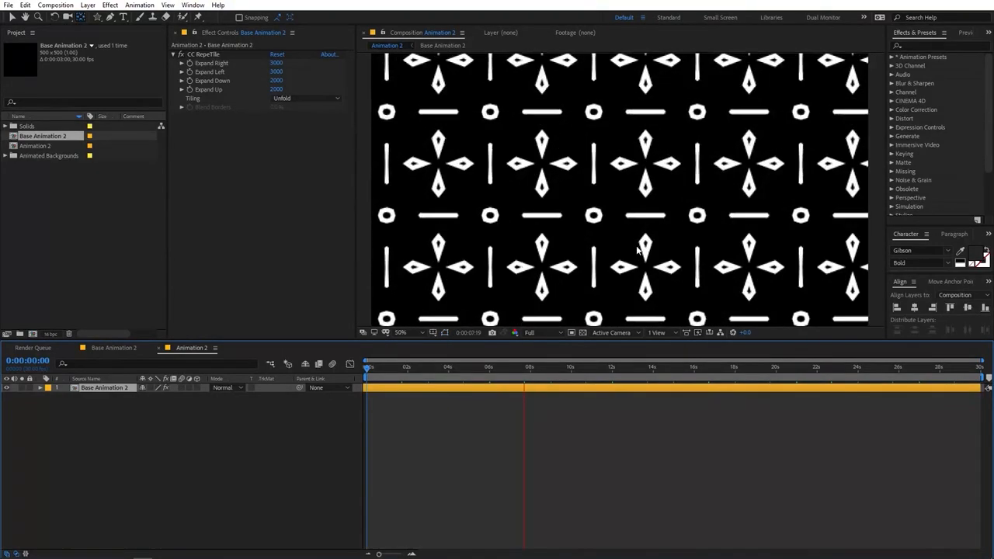
Step: Try Random, Checker Flip H and Checker Flip 45 deg as the CC RepeTile Tiling, and return it to Unfold
left_click(315, 98)
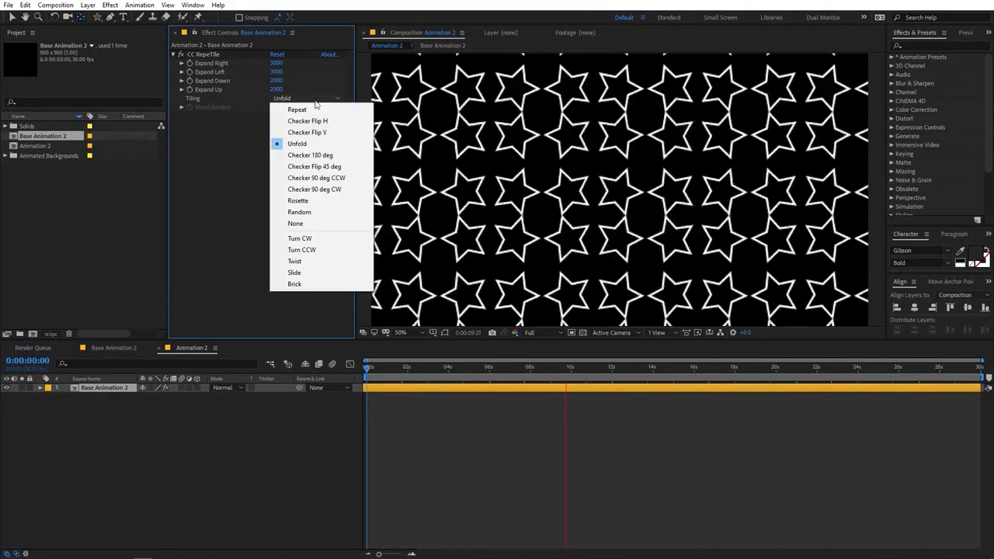
left_click(303, 213)
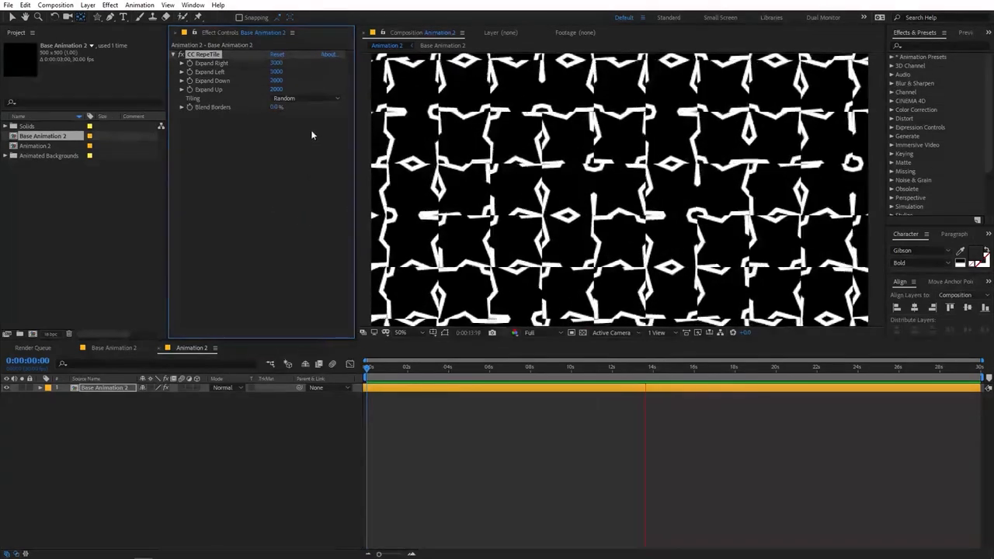
left_click(300, 102)
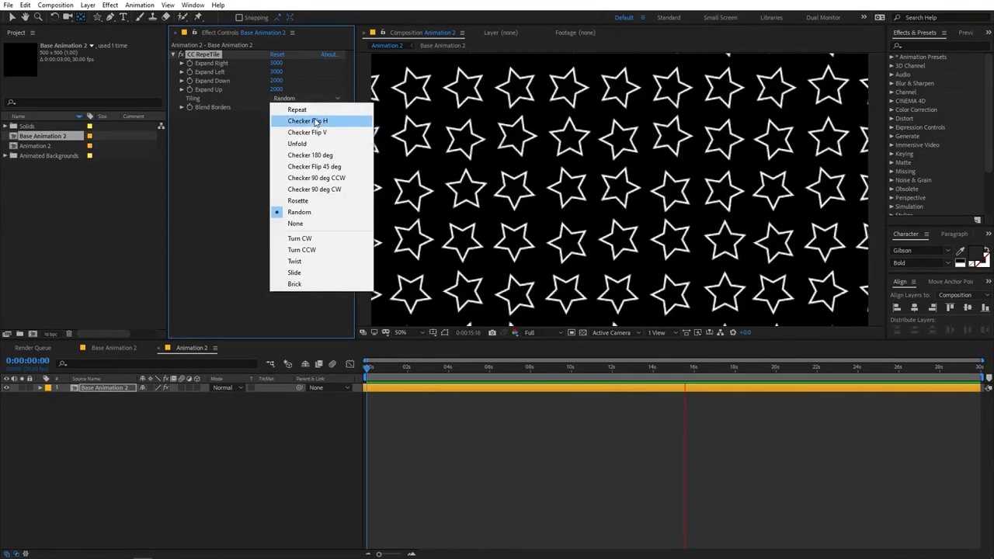
left_click(315, 122)
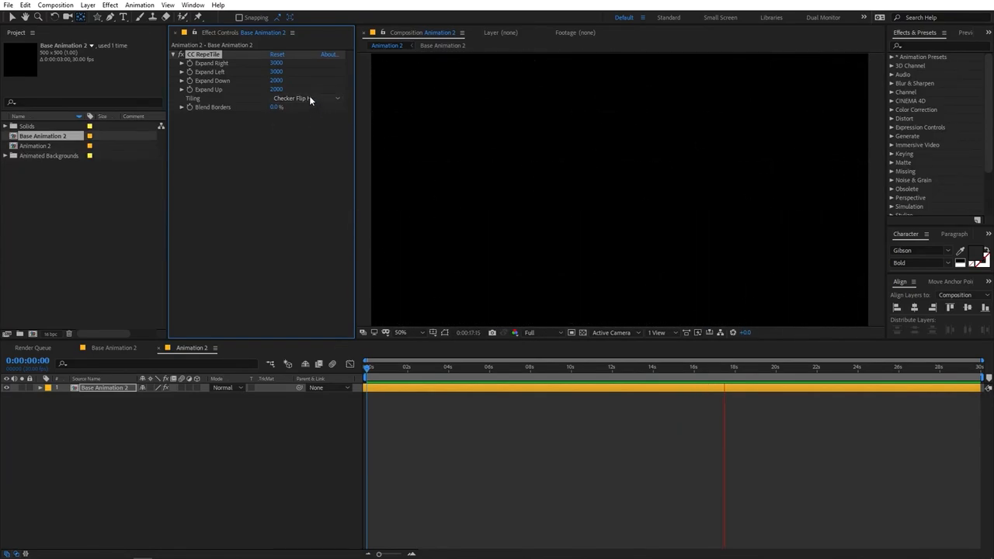
left_click(309, 98)
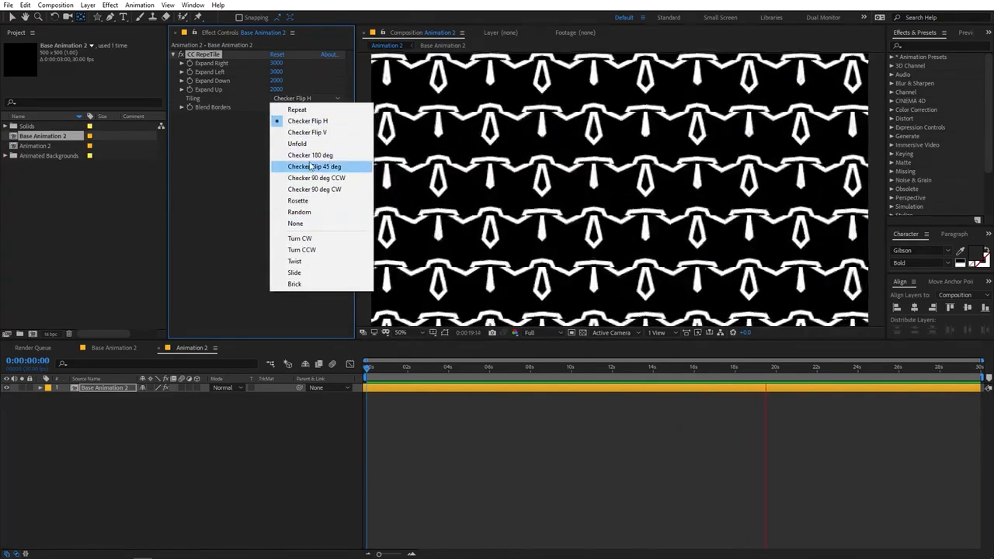
left_click(314, 166)
left_click(313, 98)
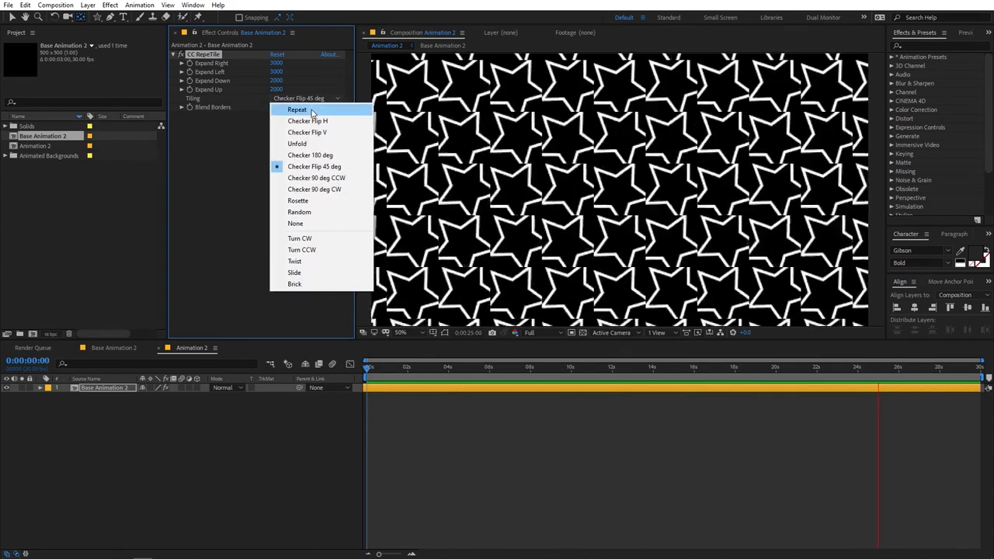
left_click(313, 143)
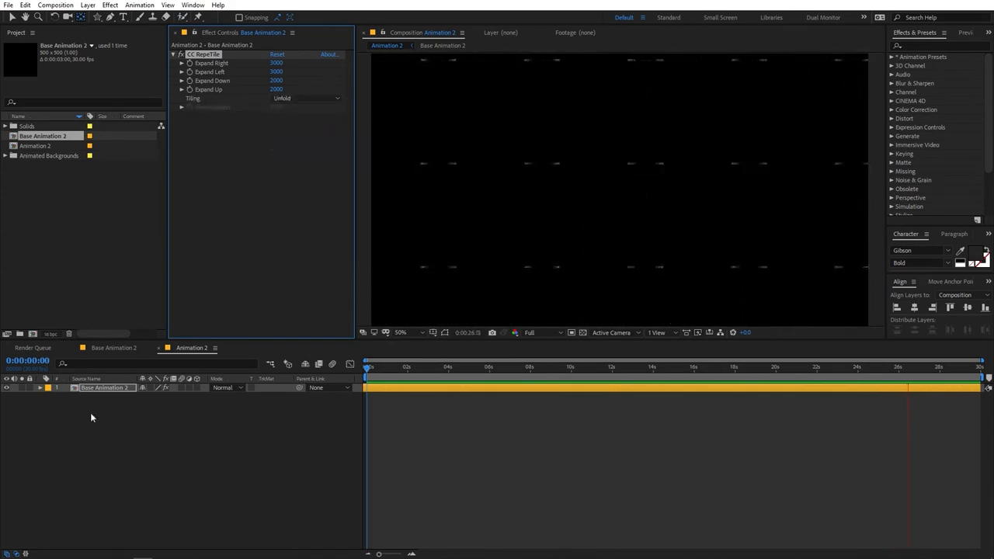
Step: Return to Base Animation 2 and hide Shape Layer 2
left_click(109, 347)
key("space")
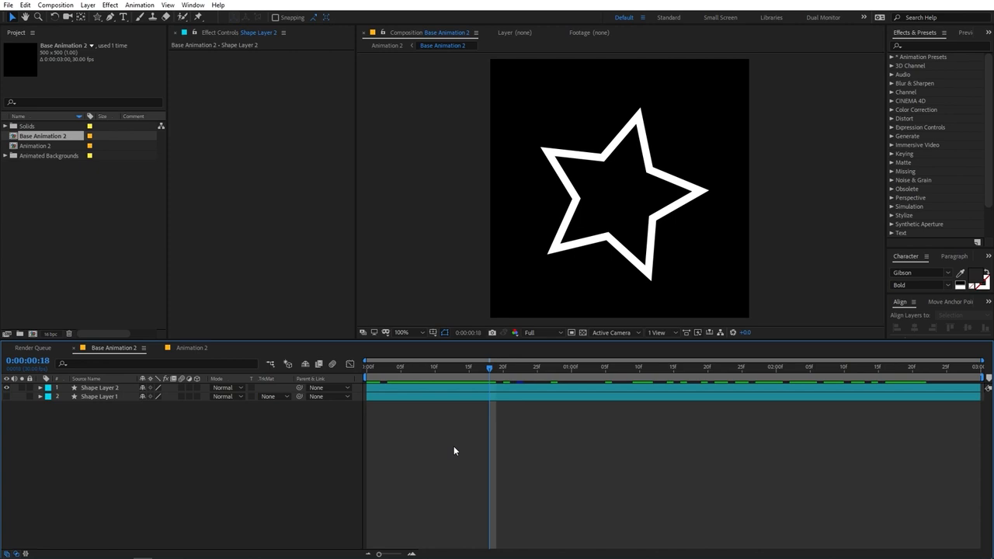
left_click(11, 388)
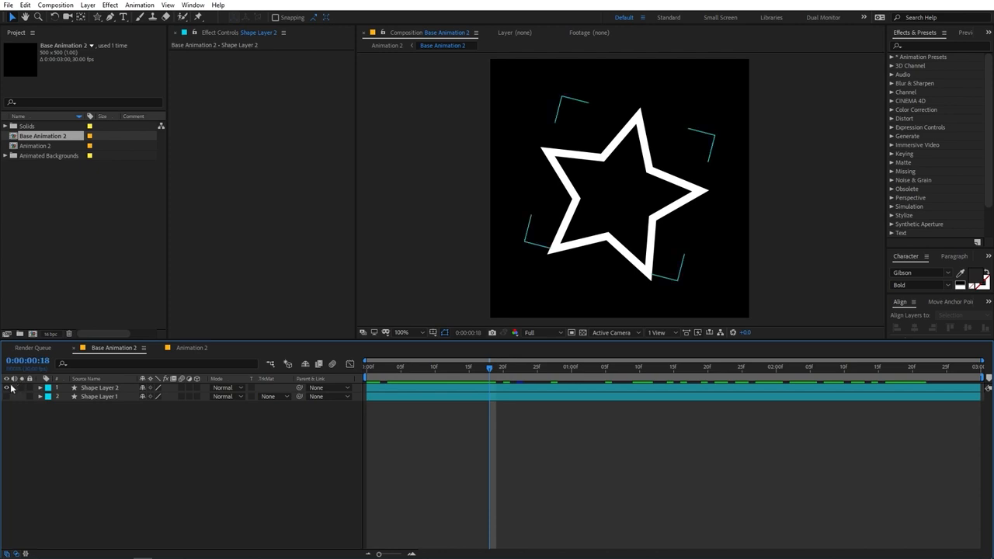
left_click(7, 388)
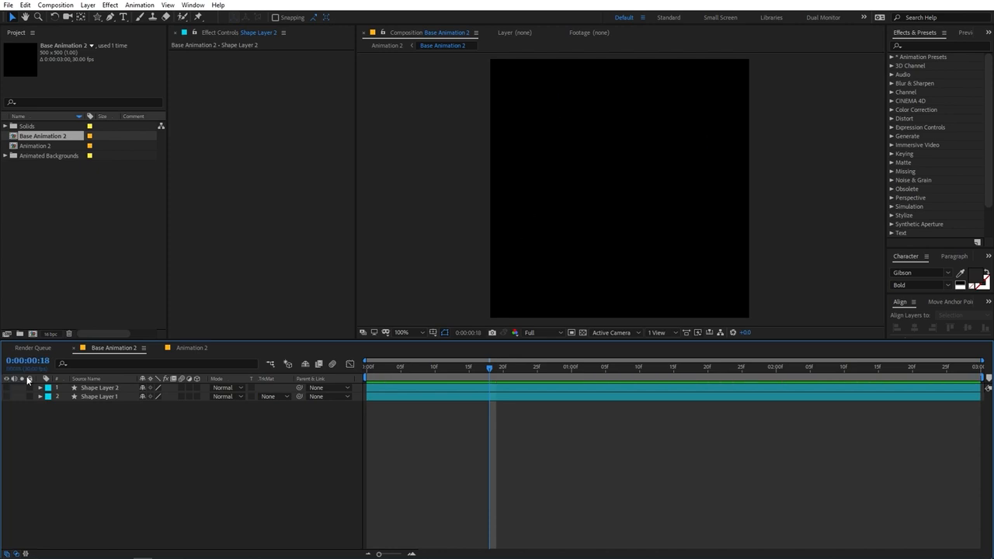
Step: Draw a closed, irregular curved outline with the Pen tool as a new shape layer, extending past the composition's left and top edges
left_click(111, 16)
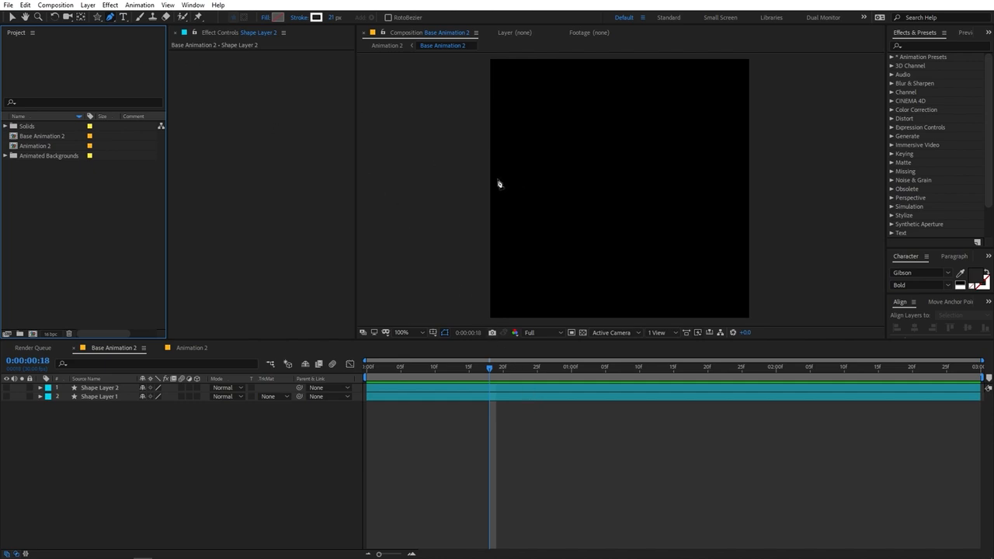
left_click(470, 142)
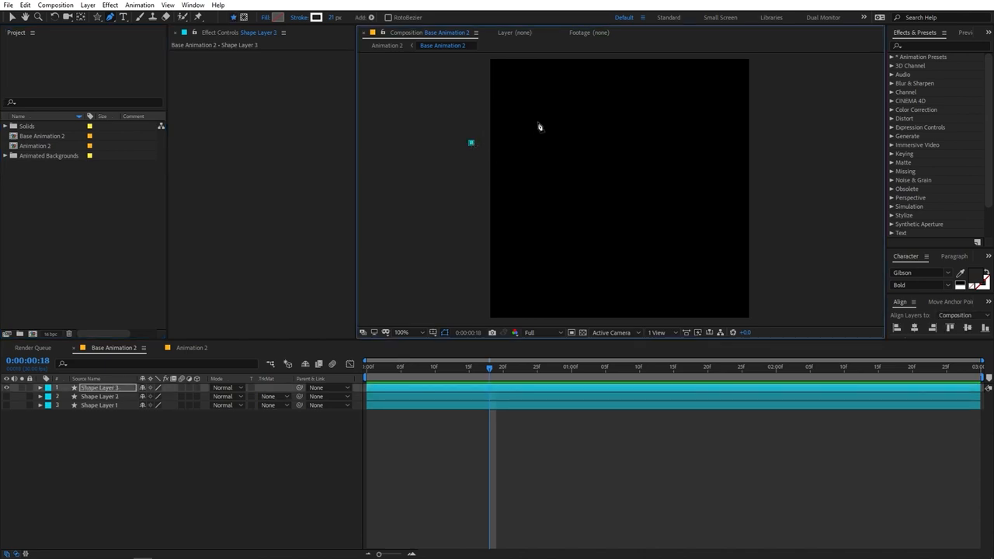
key("comma")
left_click(421, 332)
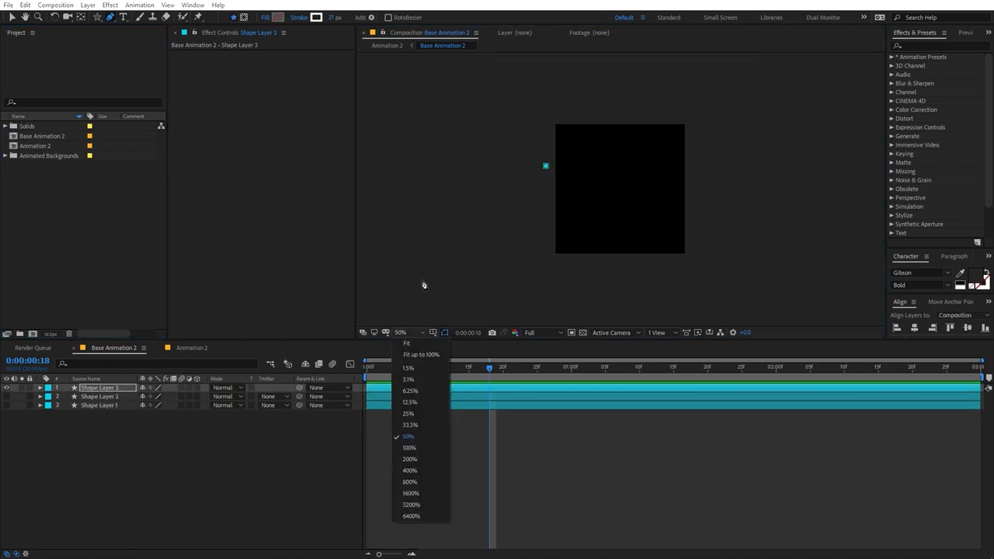
left_click(409, 437)
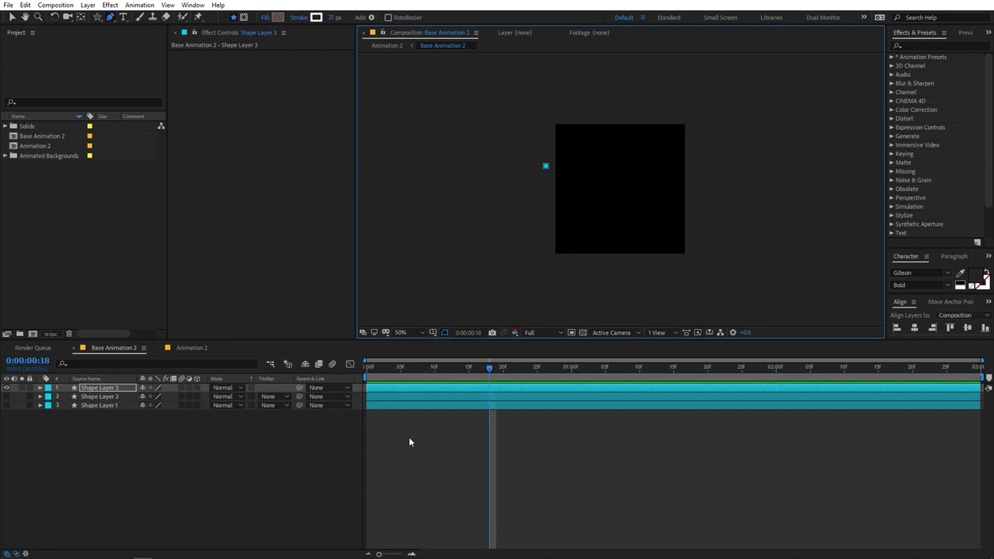
left_click(546, 166)
left_click_drag(624, 107, 641, 111)
left_click_drag(658, 145, 669, 157)
left_click_drag(681, 195, 665, 211)
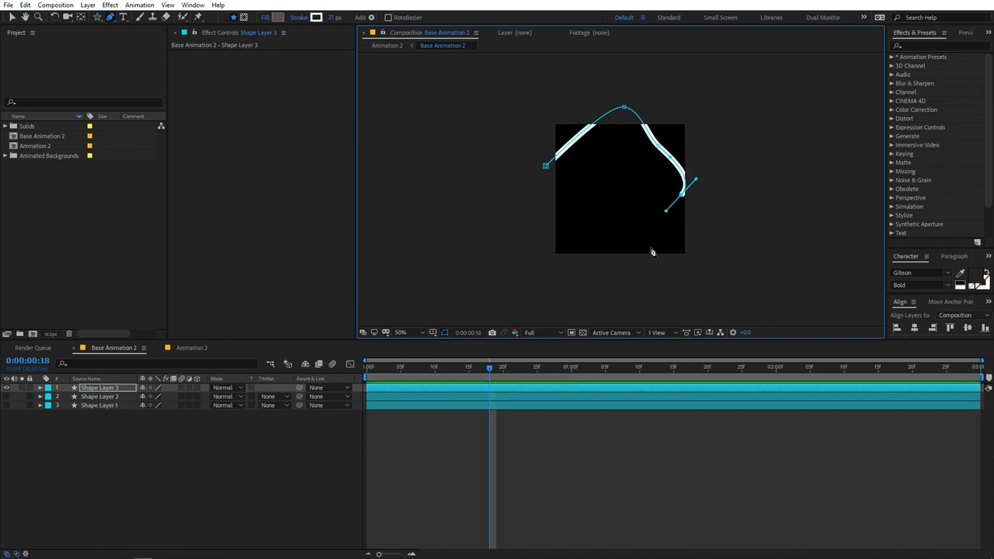
left_click_drag(645, 250, 624, 252)
left_click_drag(577, 228, 531, 185)
left_click(545, 167)
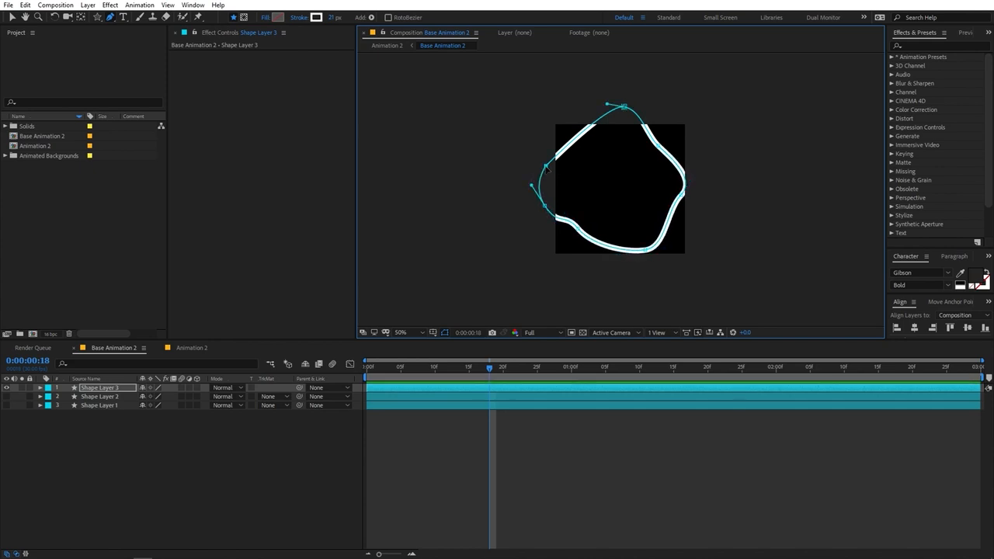
left_click(658, 478)
Step: Add a Rotation keyframe of 0° to Shape Layer 3 at 0:00:00:00
scroll(603, 198, "up", 1)
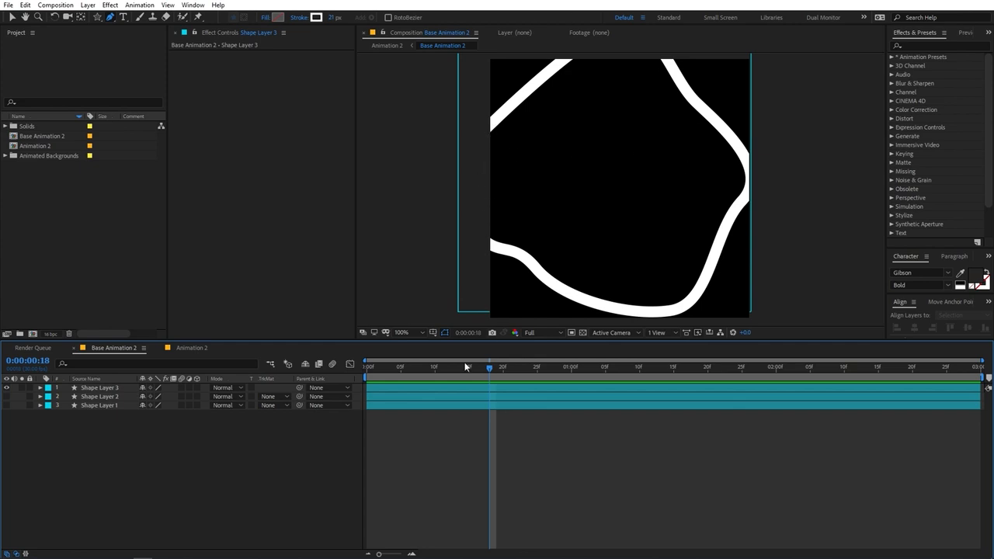
key("Home")
left_click(101, 387)
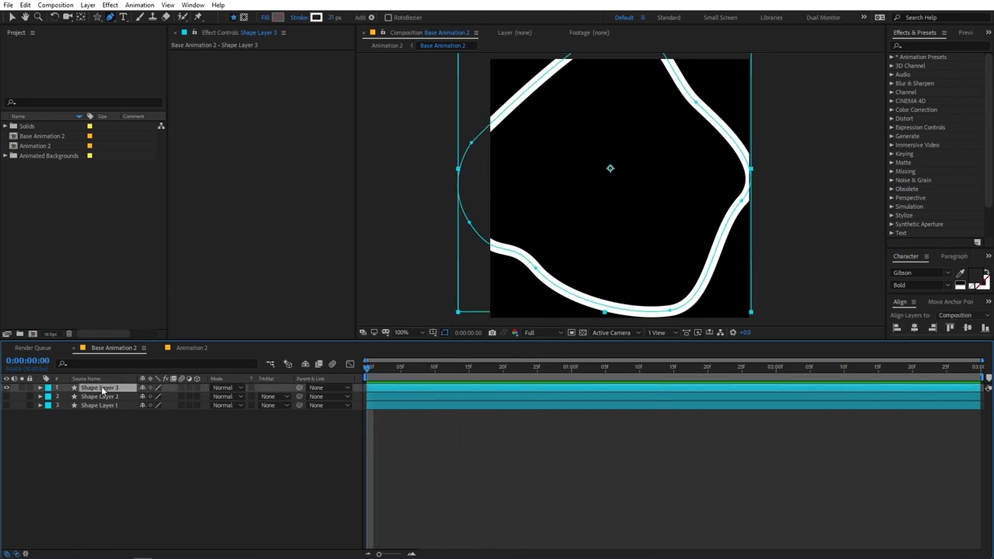
key("r")
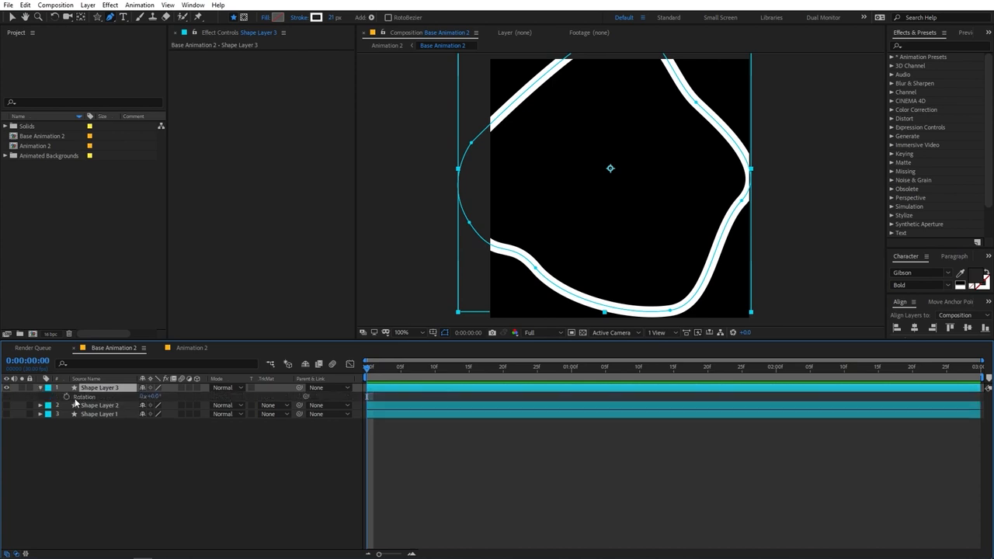
left_click(67, 397)
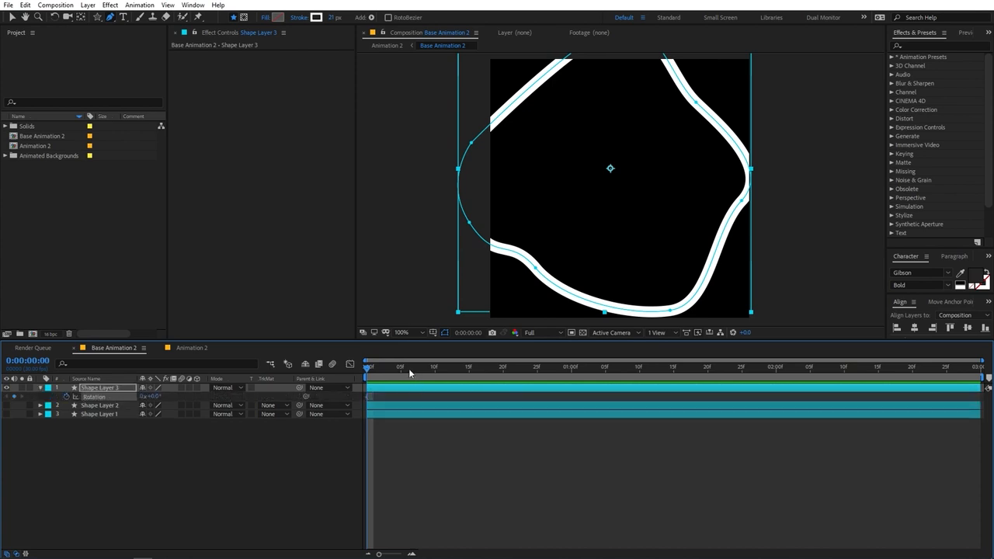
Step: Add a 360° Rotation keyframe to Shape Layer 3 at 0:00:02:29, shift it to the composition's very end, and preview the rotation
left_click_drag(410, 374, 981, 377)
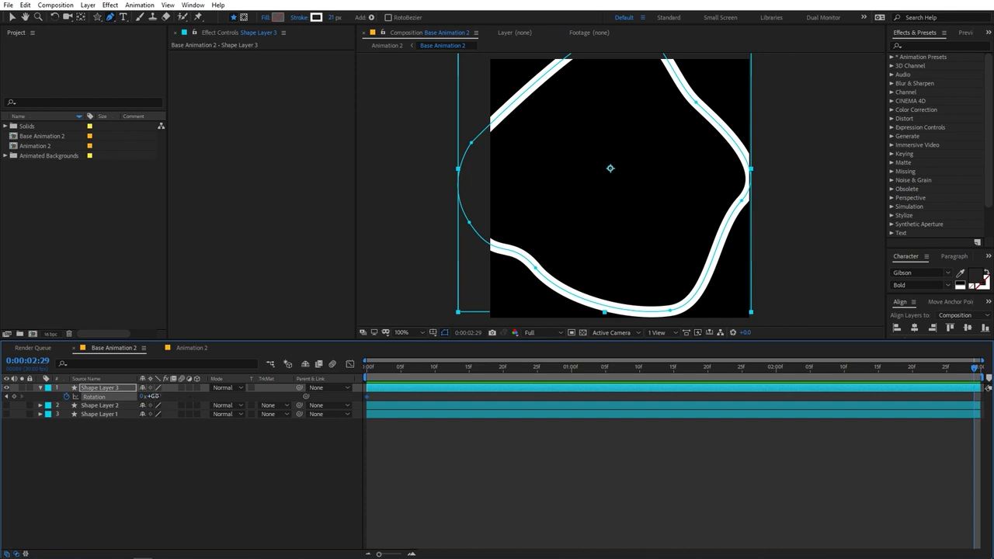
left_click(155, 396)
type("360")
key("Return")
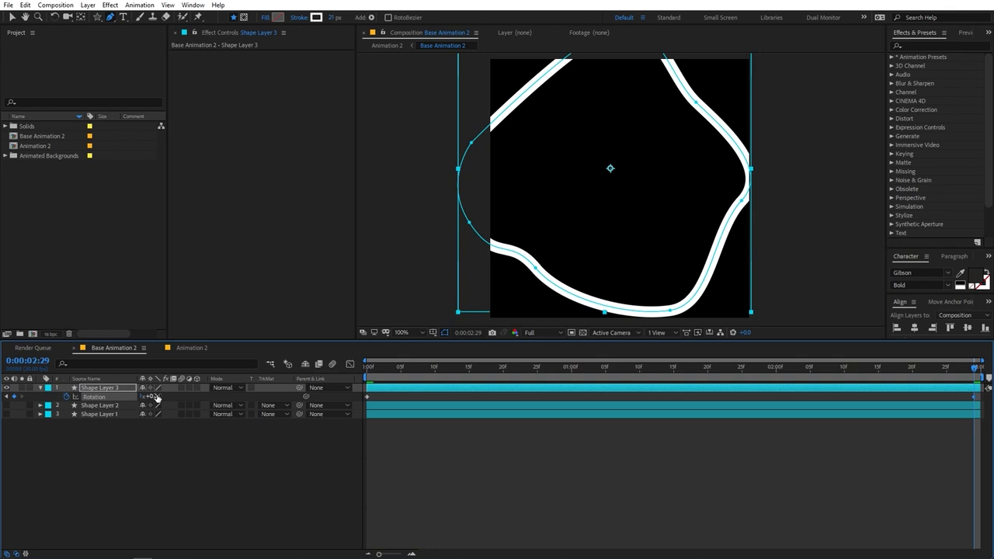
left_click(968, 397)
left_click(976, 398)
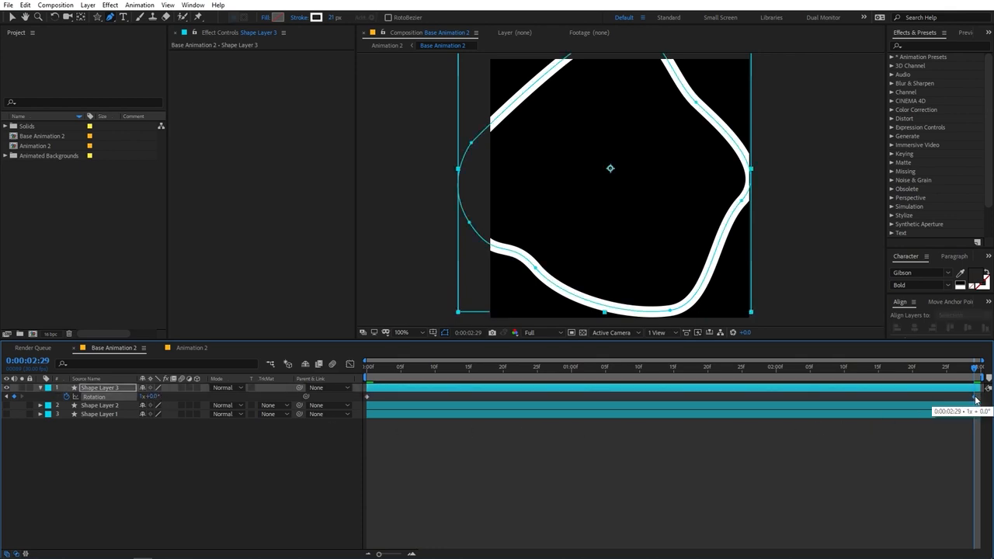
left_click_drag(977, 399, 980, 399)
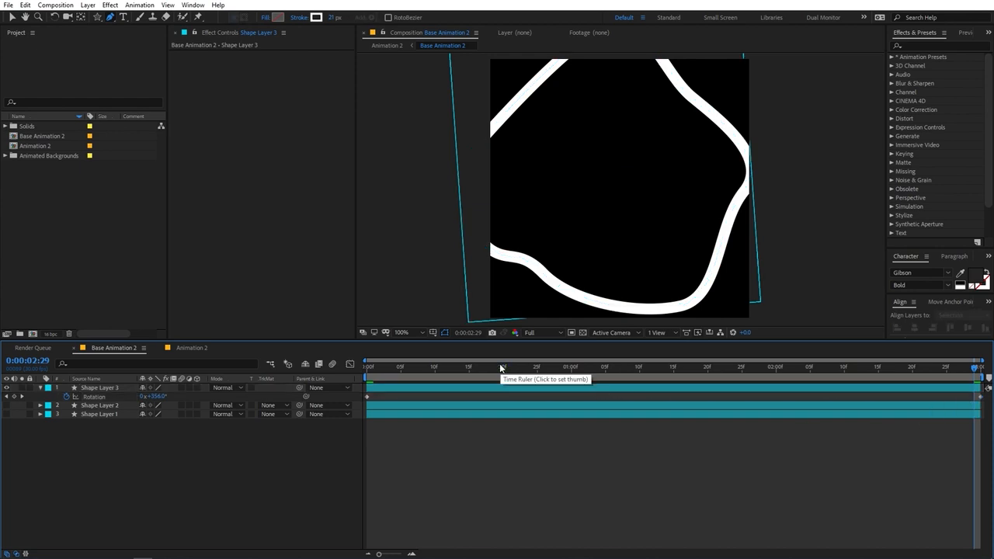
key("space")
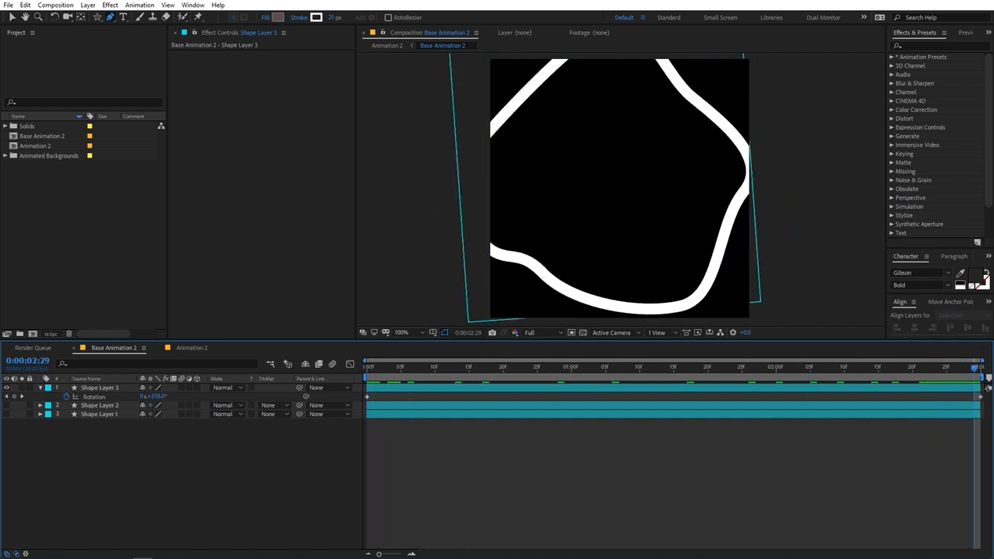
Step: At 0:00:00:00, center Shape Layer 3 horizontally and vertically in the composition
left_click_drag(403, 369, 128, 383)
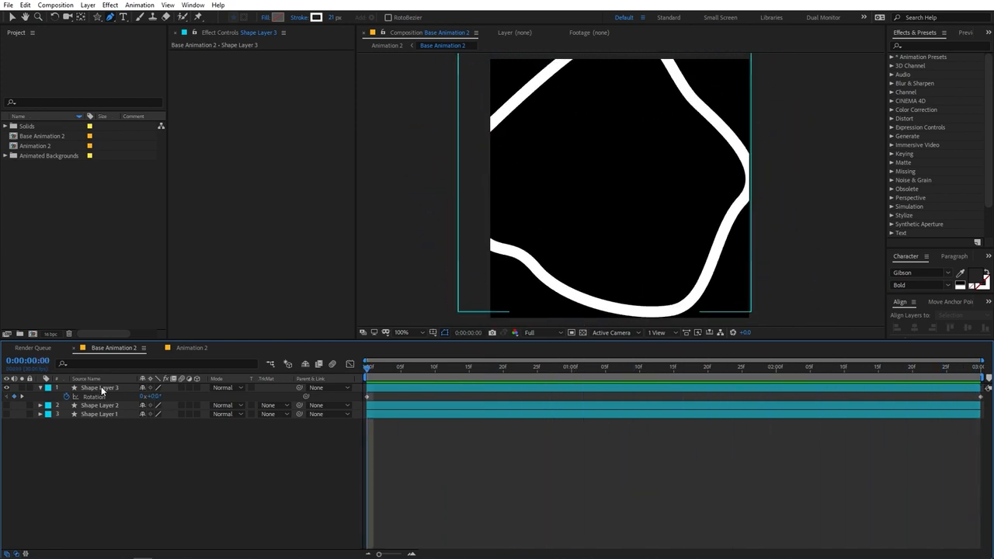
left_click(101, 386)
left_click(917, 328)
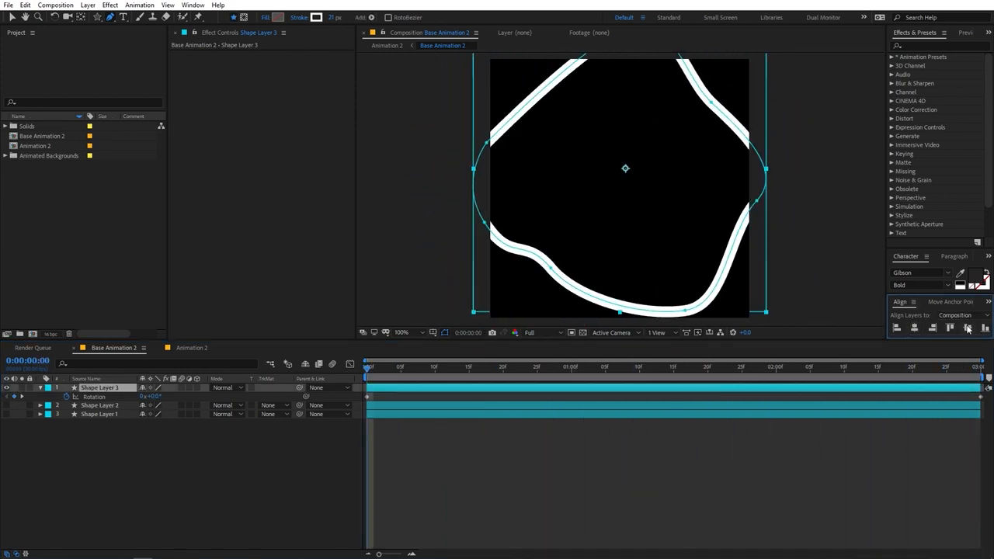
left_click(967, 328)
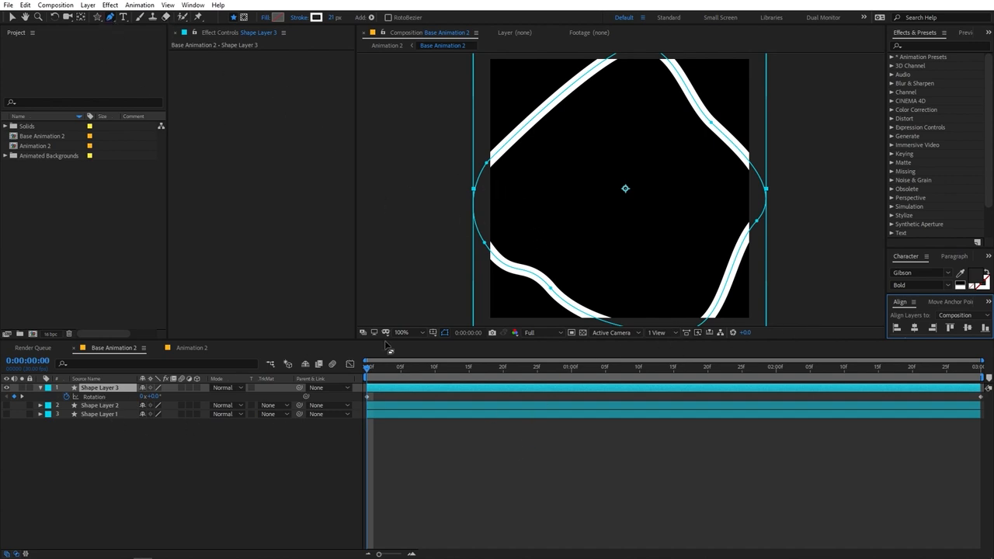
Step: Nudge the two leftmost vertices of Shape Layer 3's path farther left, outside the composition's edge
left_click(487, 164)
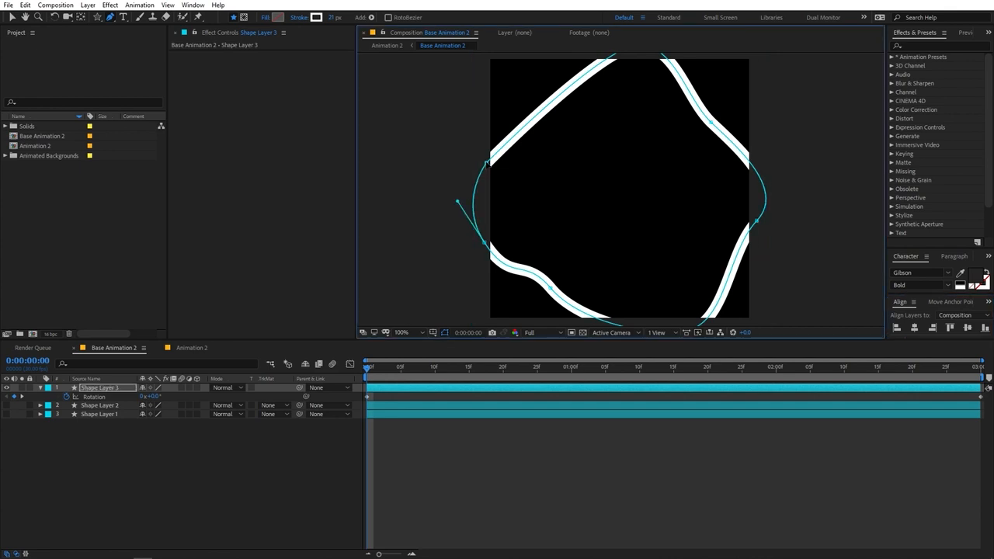
left_click_drag(487, 246, 511, 284)
key("Left")
key("Left")
key("shift+Left")
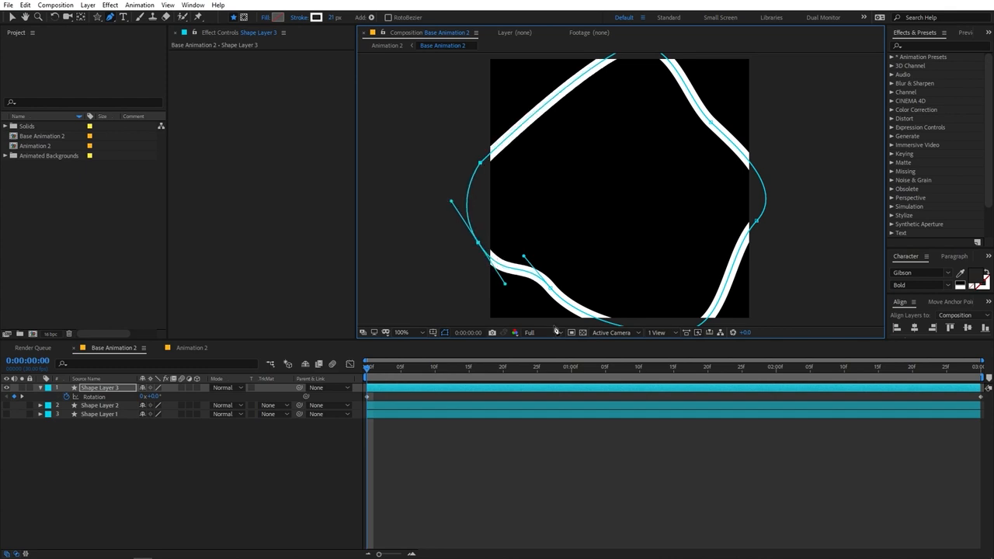
left_click(618, 460)
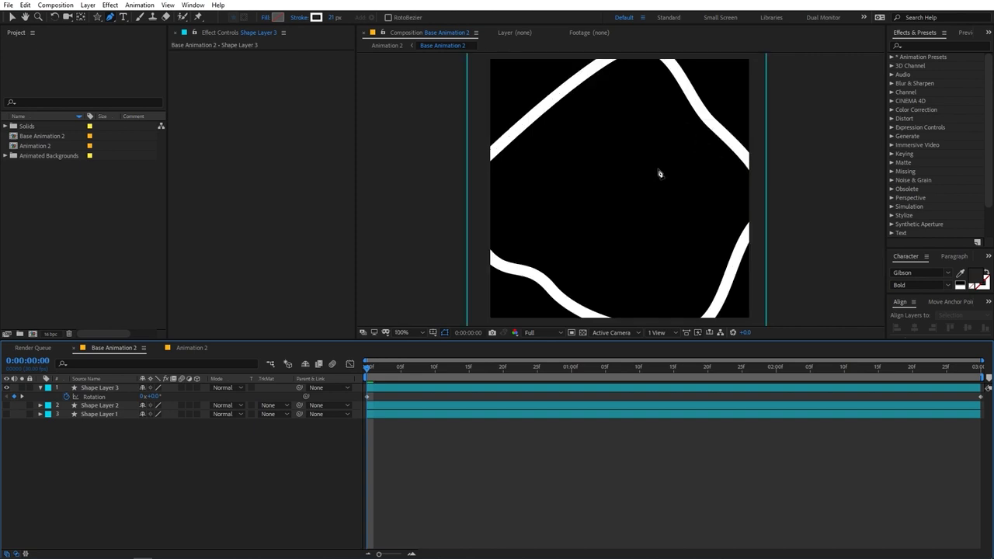
Step: Raise the topmost vertex of Shape Layer 3's path farther above the composition's top edge
left_click(98, 387)
key("comma")
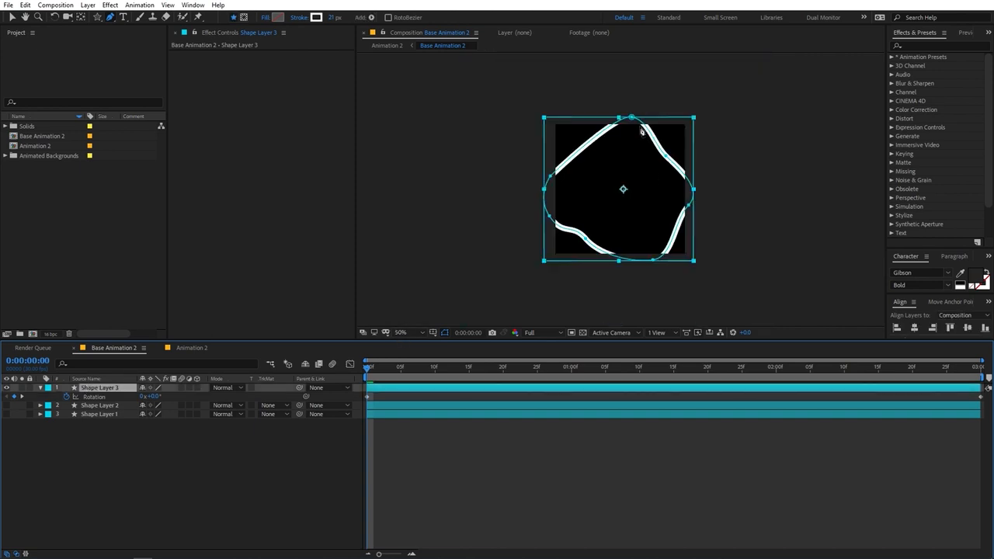
left_click(631, 116)
left_click_drag(632, 114, 632, 111)
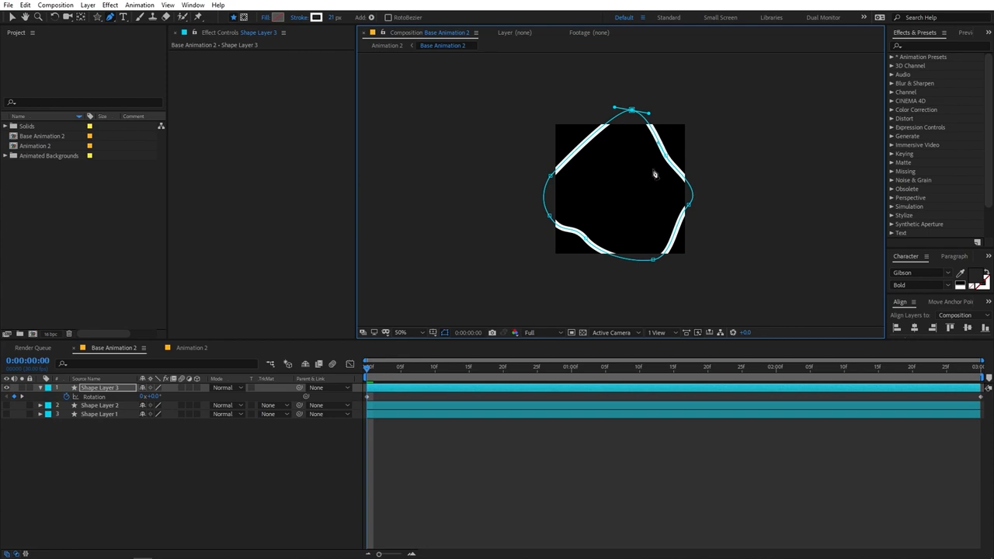
key("period")
left_click(493, 469)
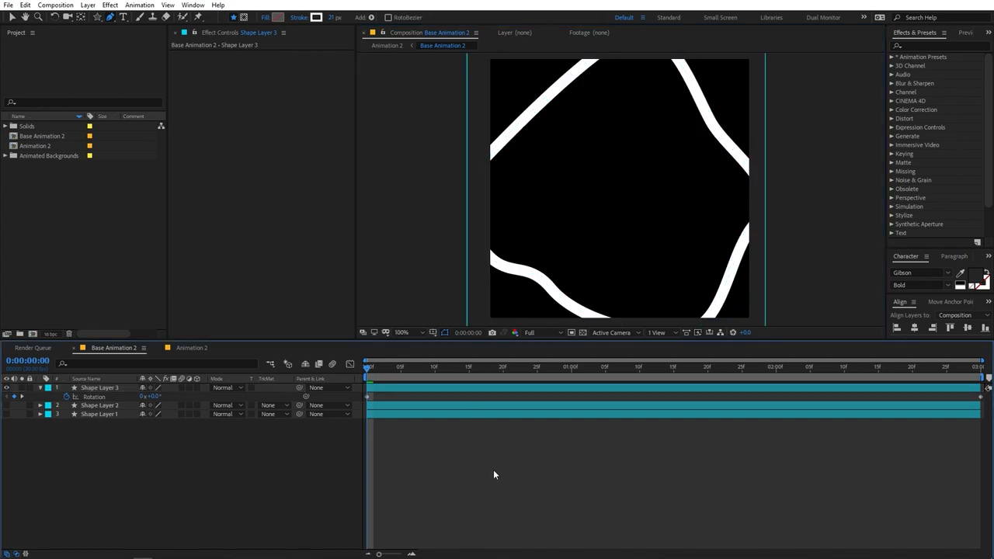
Step: Scrub through the rotating outline in Base Animation 2 and check its tiled pattern in Animation 2
left_click(186, 347)
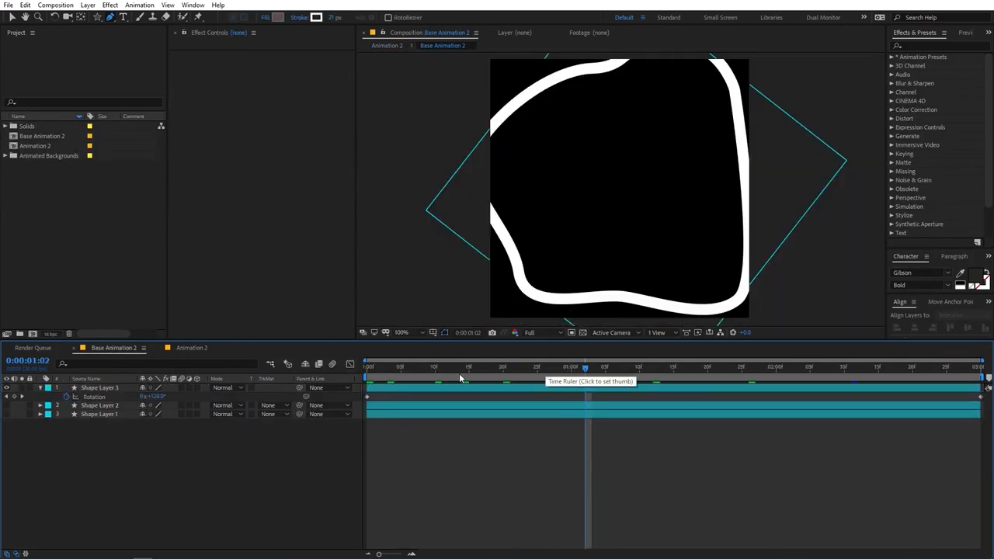
left_click_drag(493, 395, 884, 386)
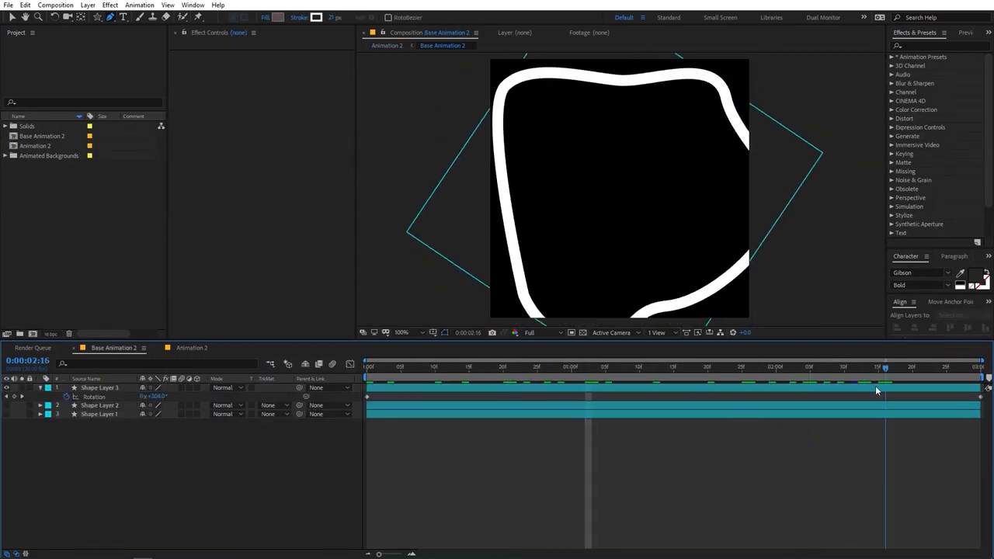
left_click(191, 350)
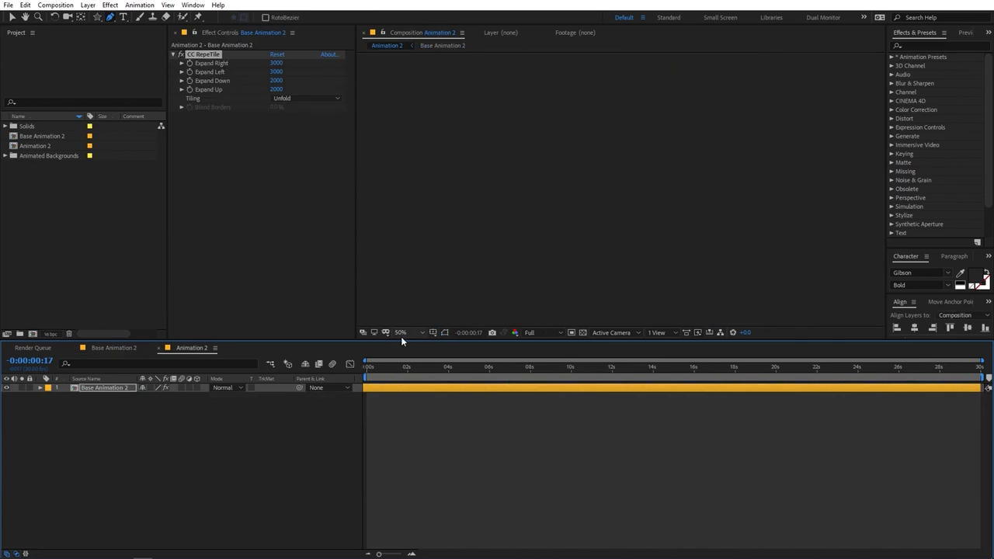
left_click_drag(412, 368, 461, 369)
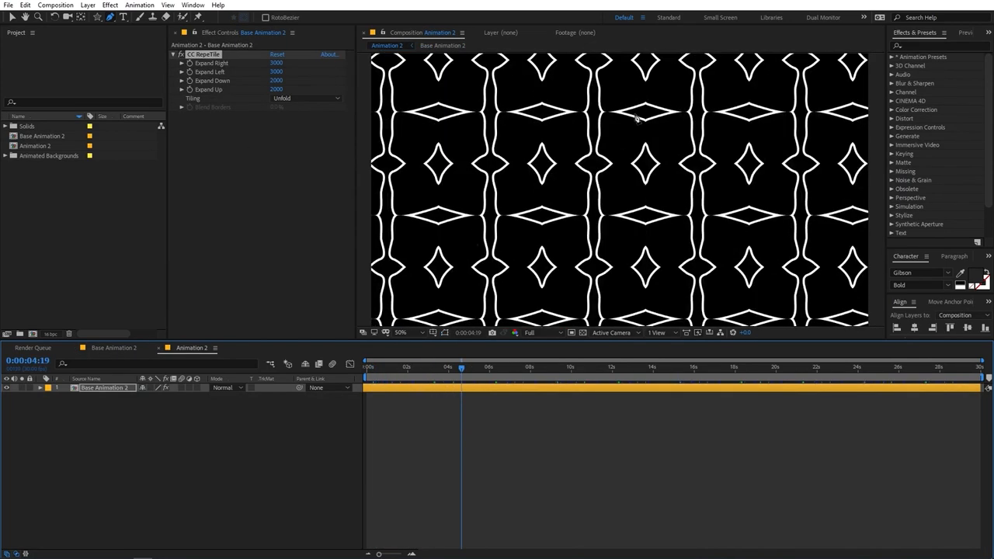
Step: Preview Random, Checker Flip H, Checker 90 deg CW and Rosette as the CC RepeTile Tiling, and return it to Unfold
left_click(295, 100)
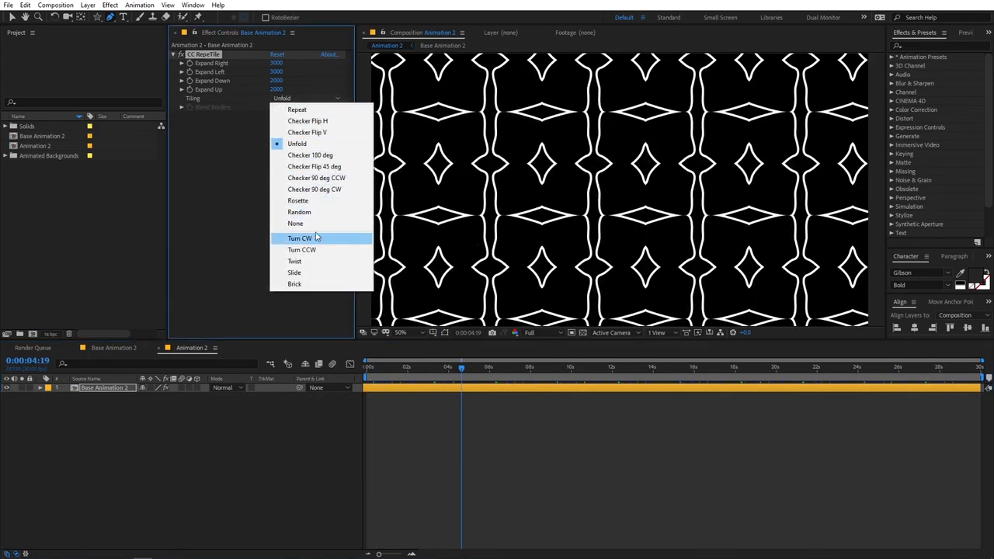
left_click(311, 212)
key("space")
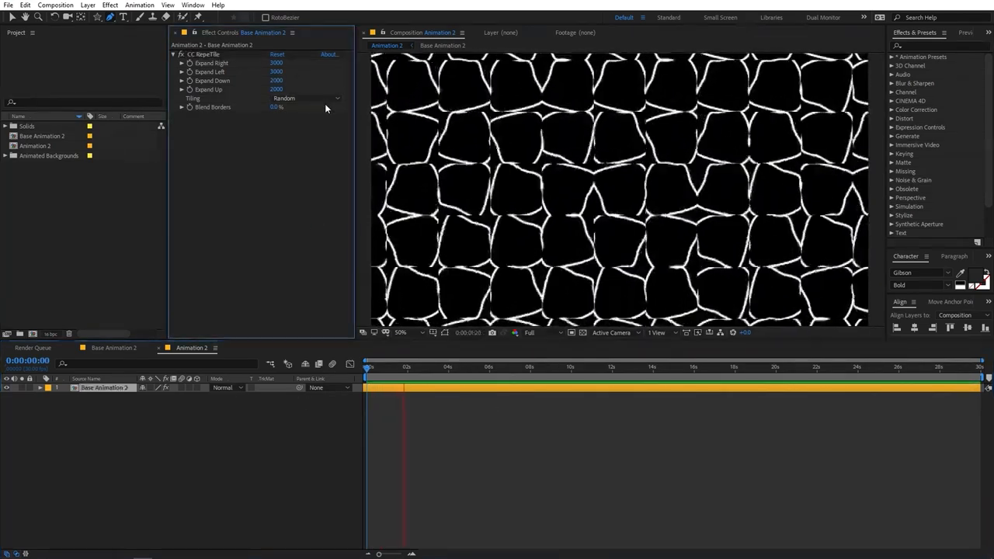
left_click(322, 98)
left_click(309, 122)
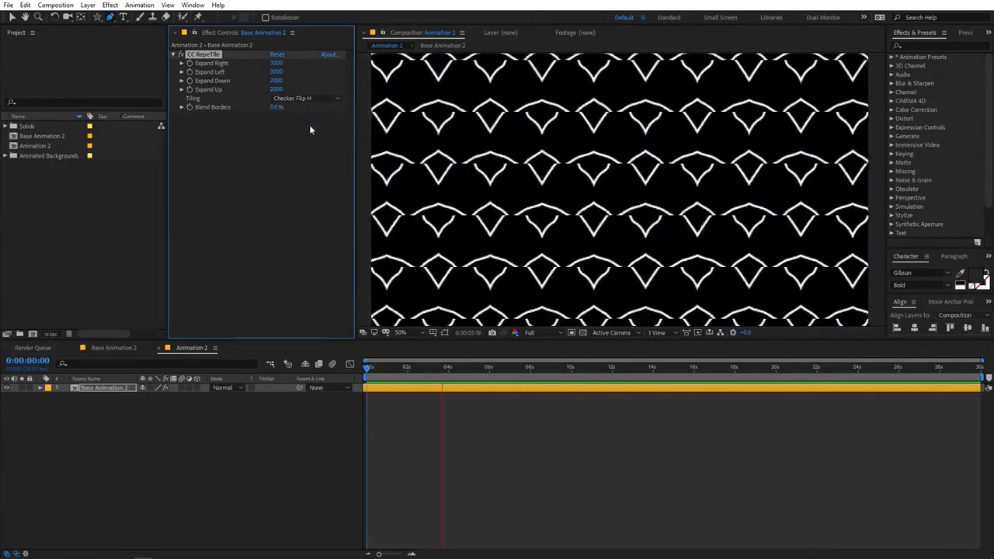
left_click(331, 98)
left_click(329, 190)
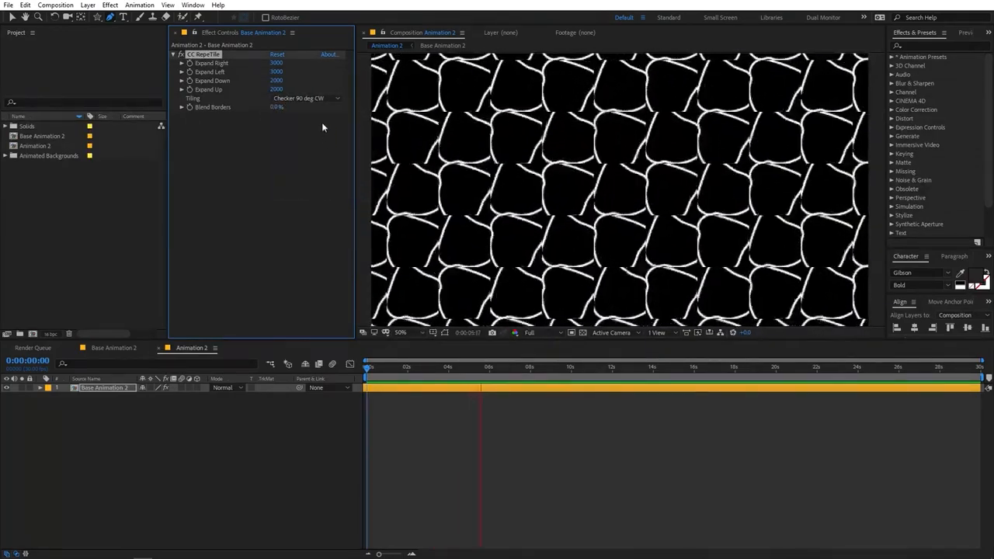
left_click(303, 98)
left_click(303, 201)
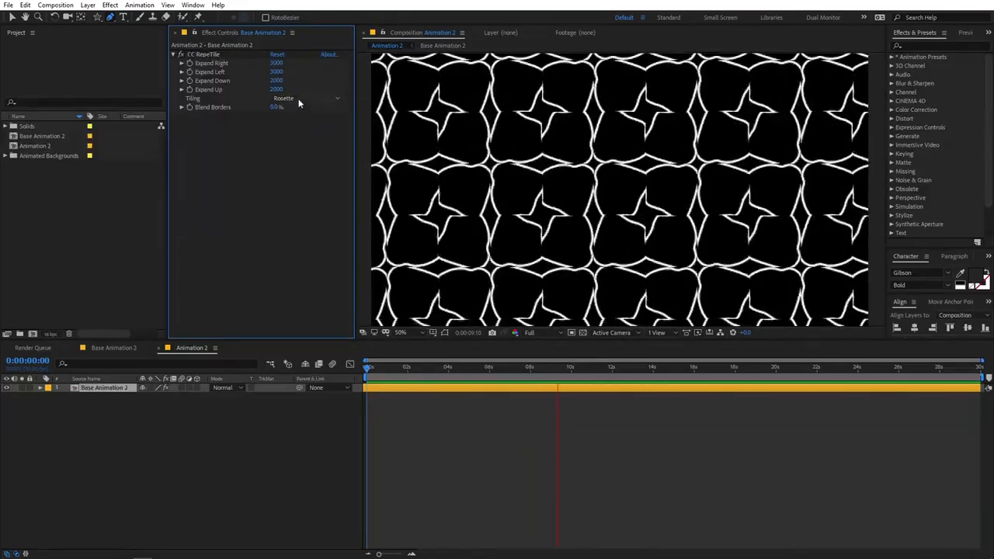
left_click(304, 98)
left_click(306, 143)
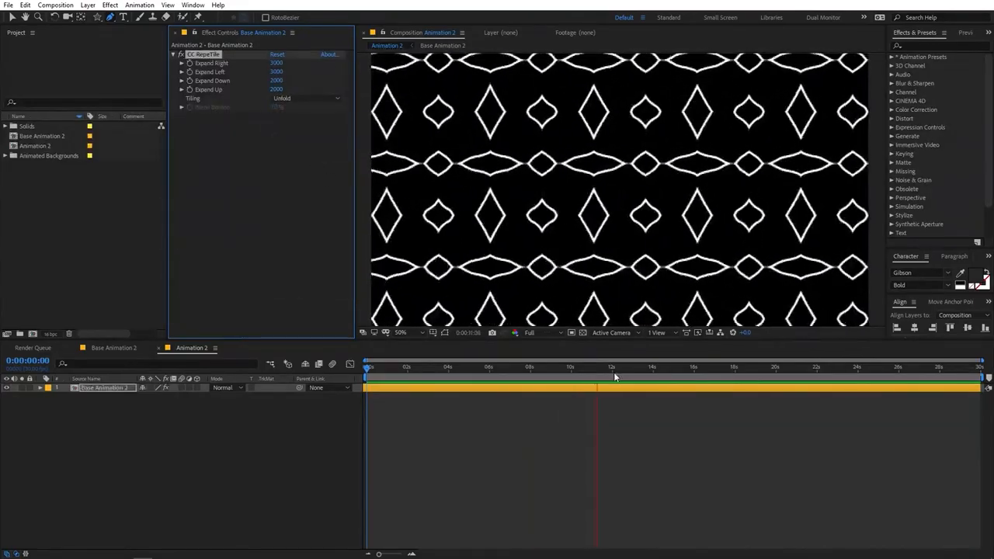
Step: Reshape Shape Layer 3's path in Base Animation 2, pulling vertices inward and stretching one past the composition's lower-right corner
left_click(113, 348)
scroll(641, 209, "down", 2)
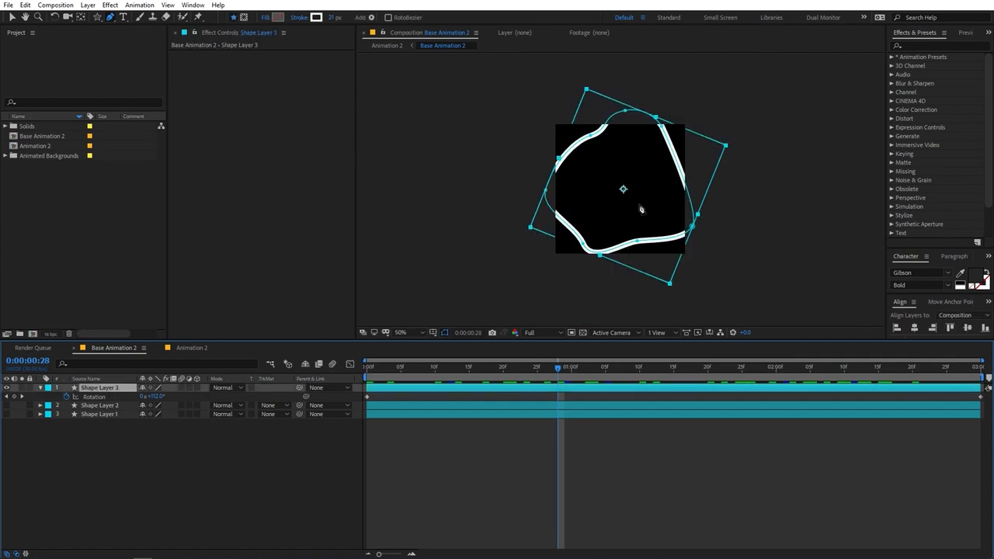
left_click_drag(628, 115, 626, 173)
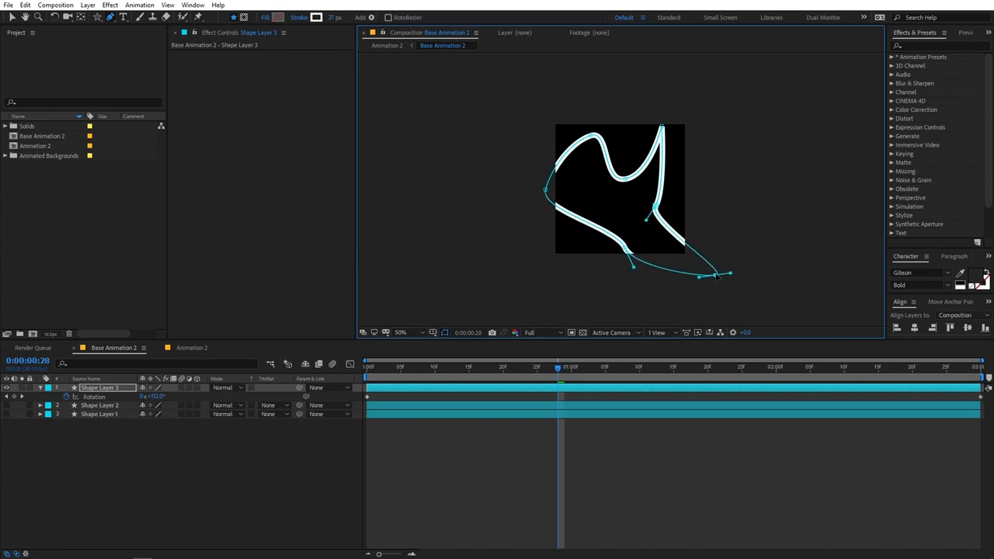
Step: Play the reshaped outline's tiled pattern in Animation 2 and compare it with the rotating shape in Base Animation 2
left_click(194, 348)
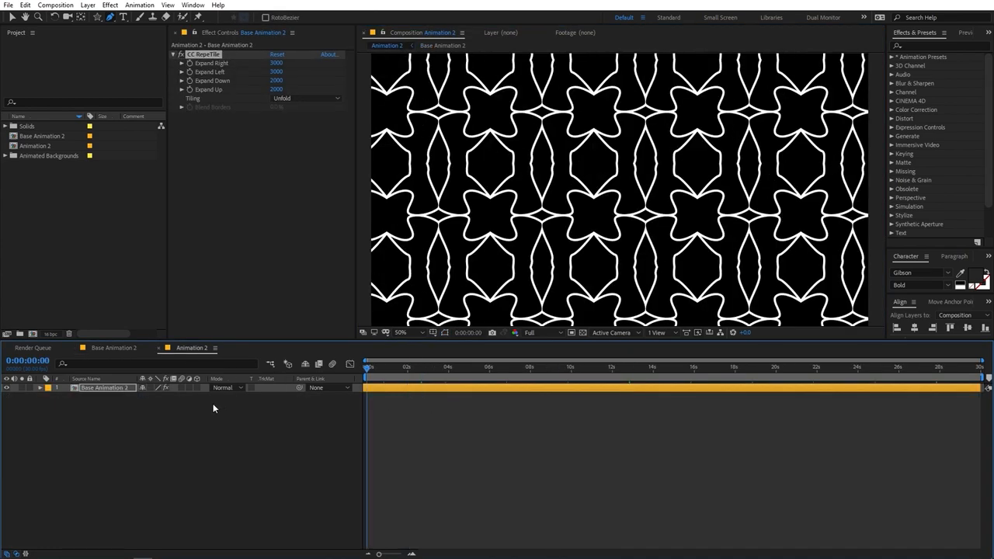
key("space")
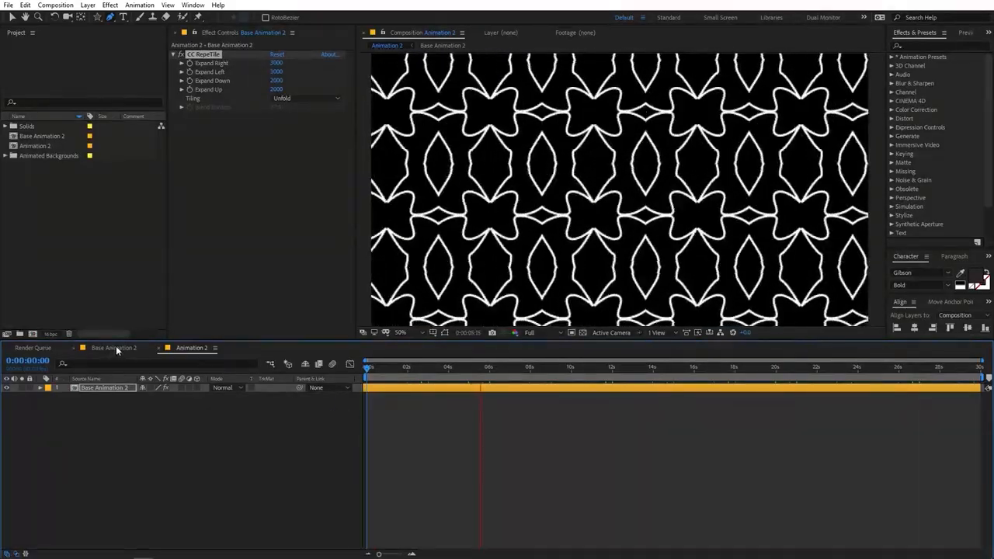
left_click(115, 347)
key("space")
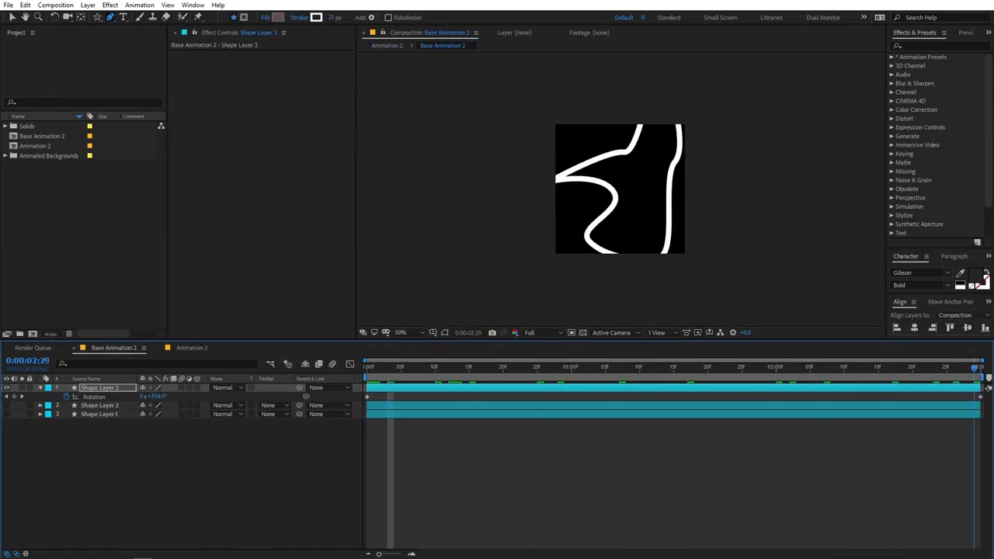
left_click(191, 347)
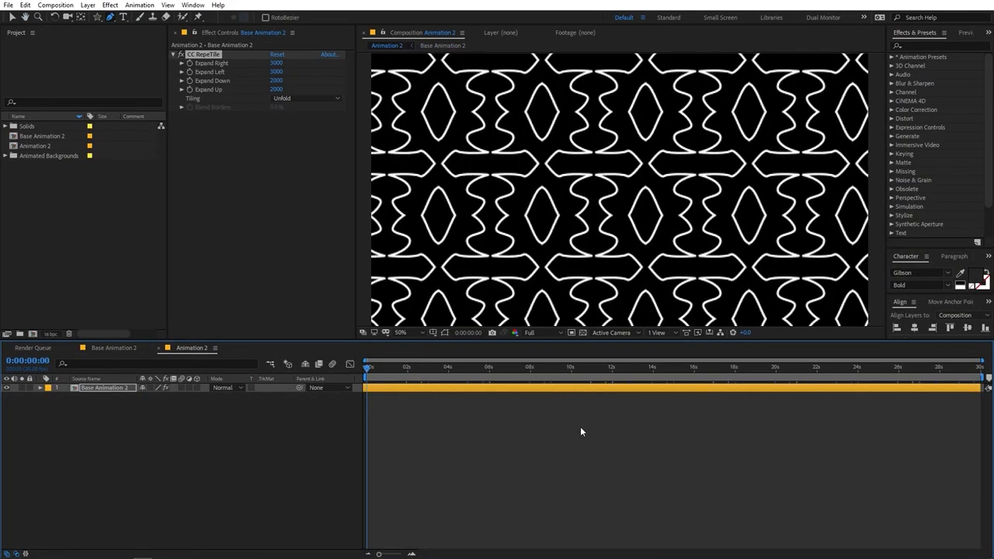